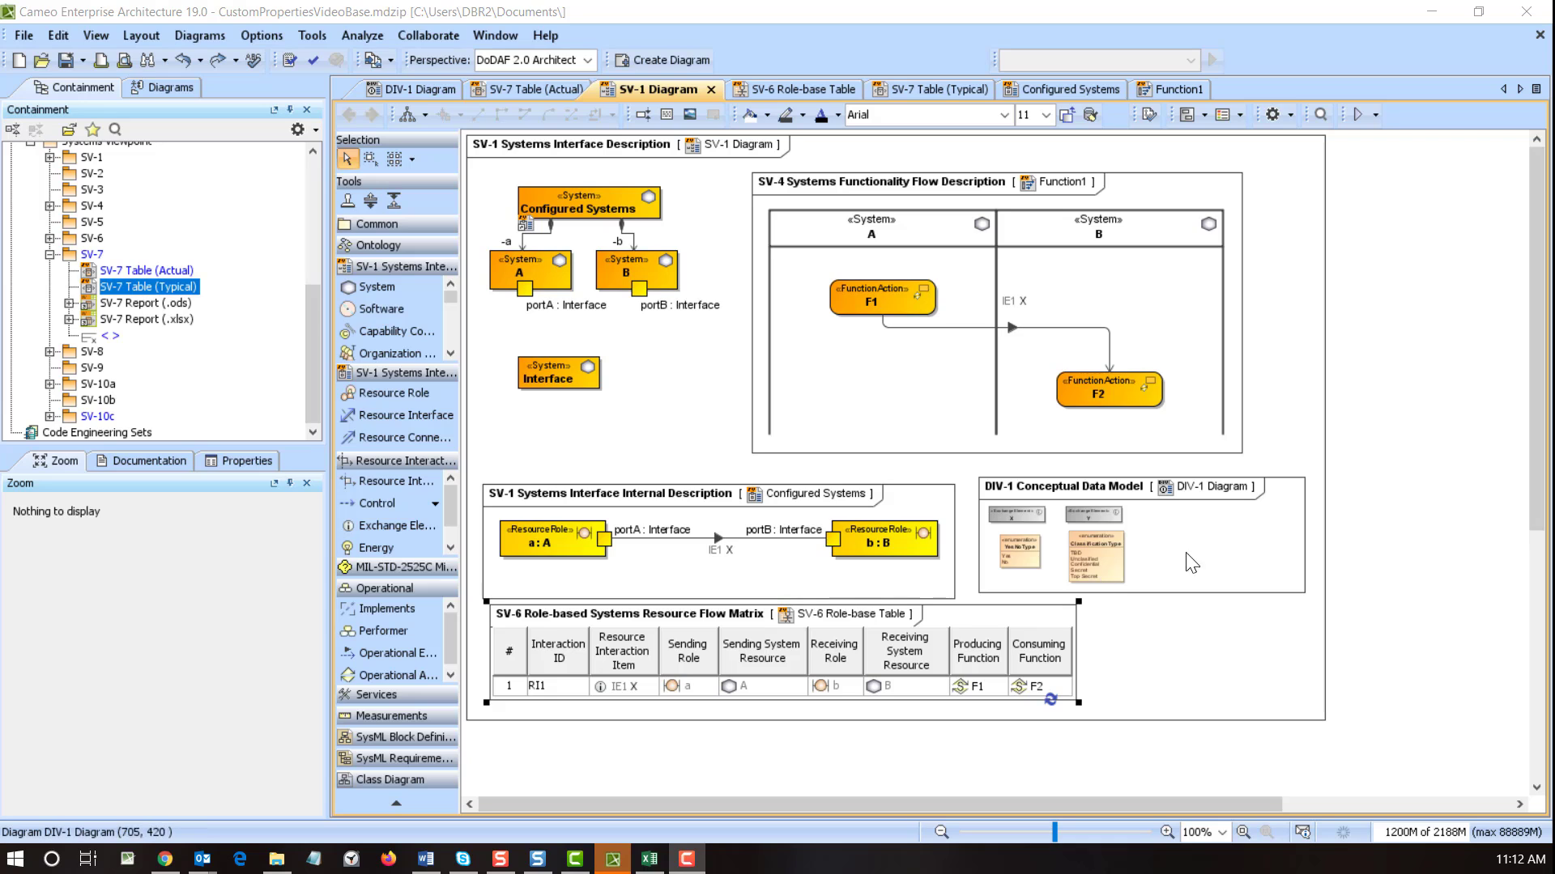
- Open the DIV-1 Conceptual Data Model diagram from its frame in the SV-1 diagram
{"action": "double_click", "coordinate": [1235, 543]}
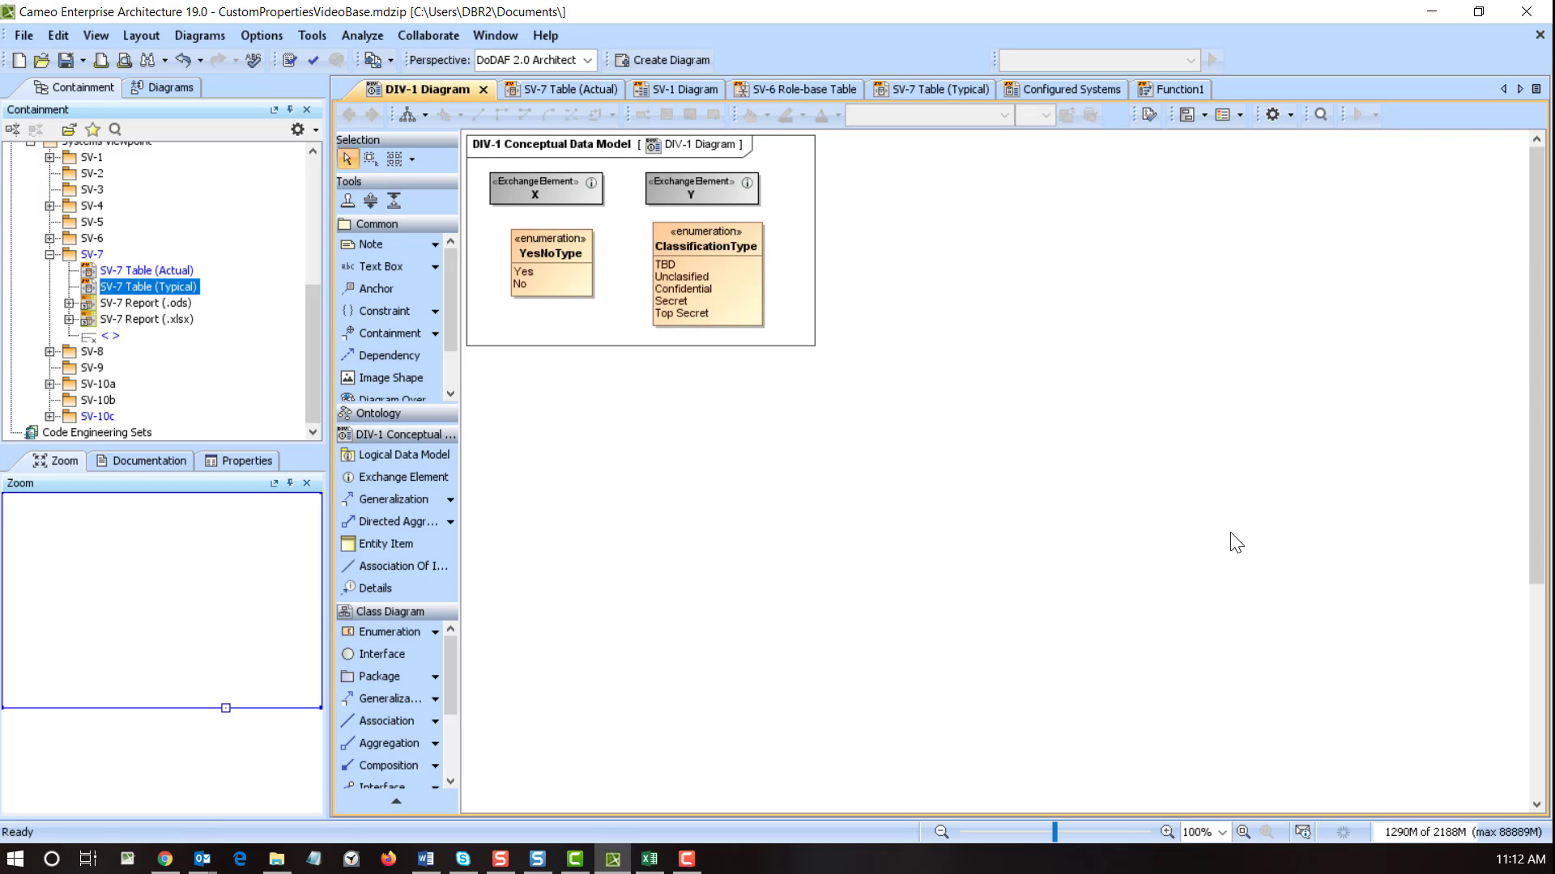
- Check exchange elements X and Y, then open the SV-6 Role-base Table from the SV-1 diagram
{"action": "left_click", "coordinate": [550, 187]}
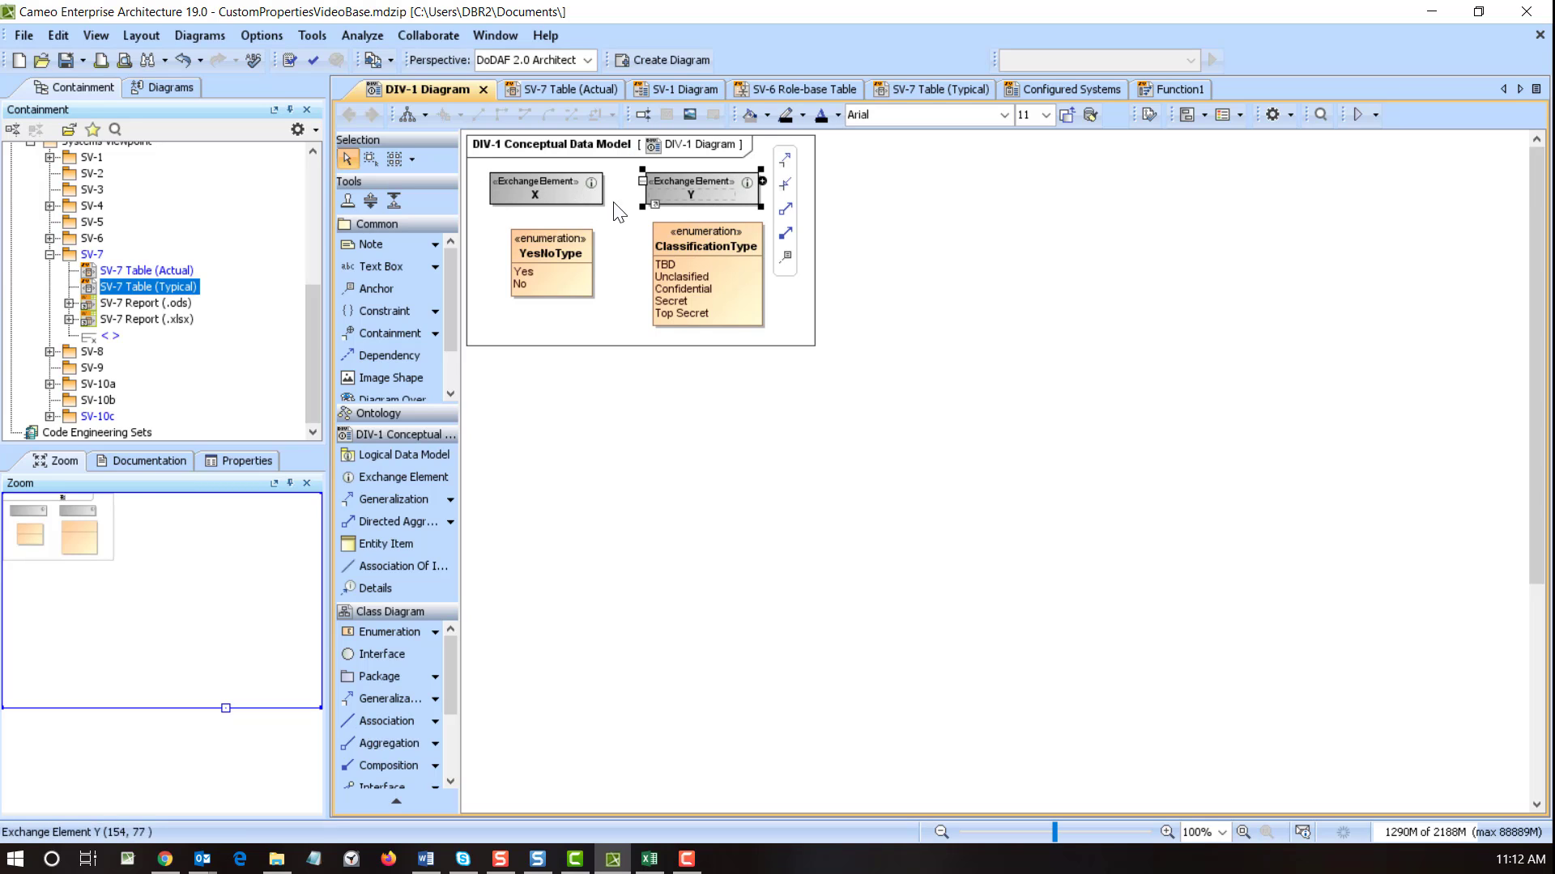
{"action": "left_click", "coordinate": [716, 192]}
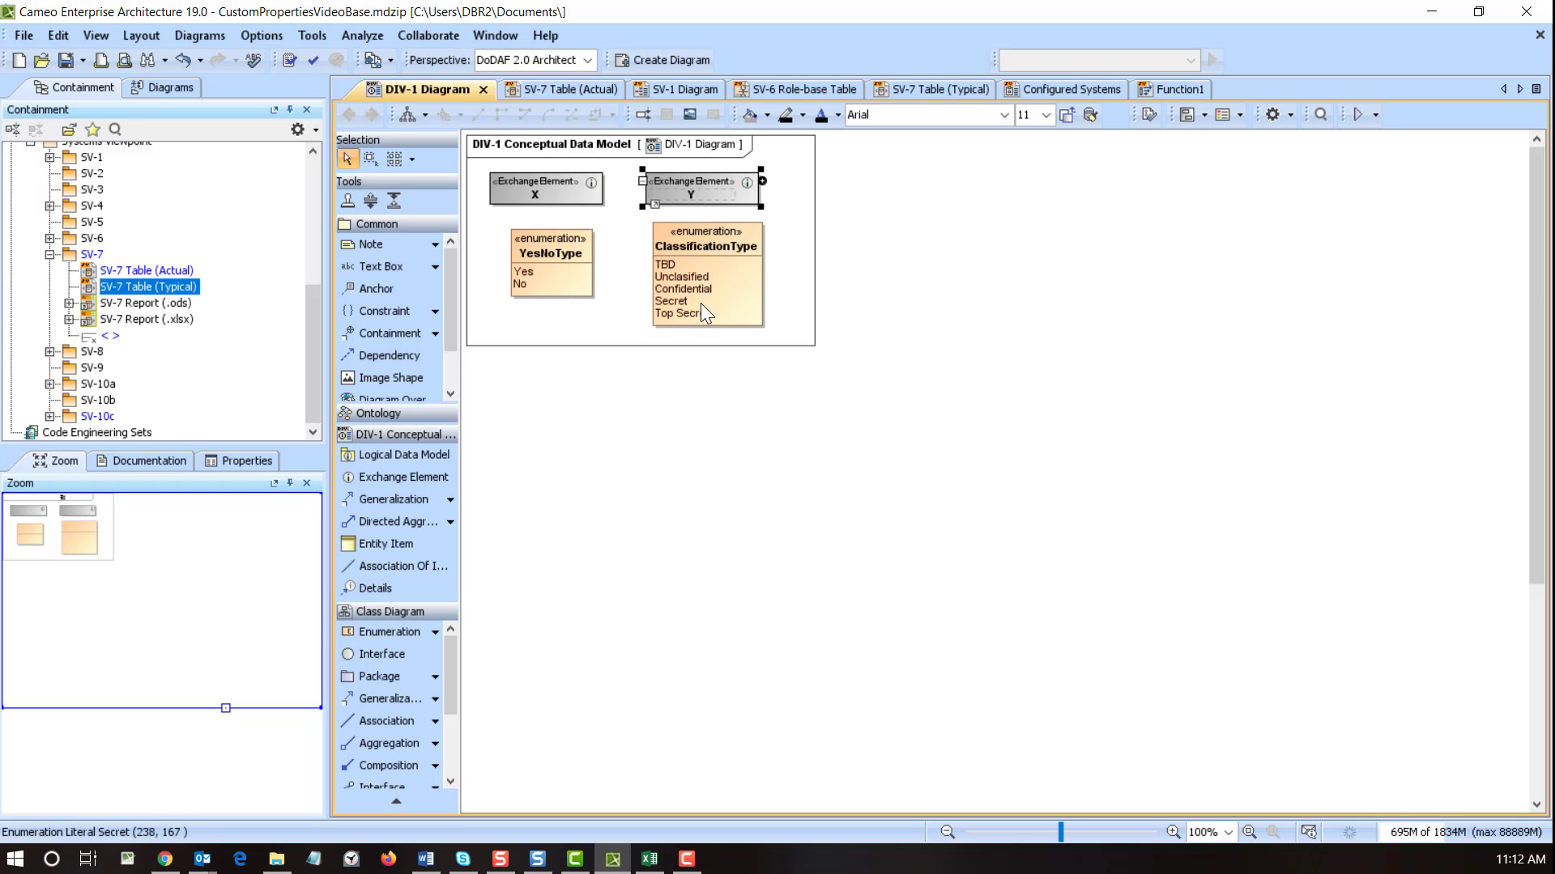
{"action": "left_click", "coordinate": [684, 89]}
{"action": "double_click", "coordinate": [681, 629]}
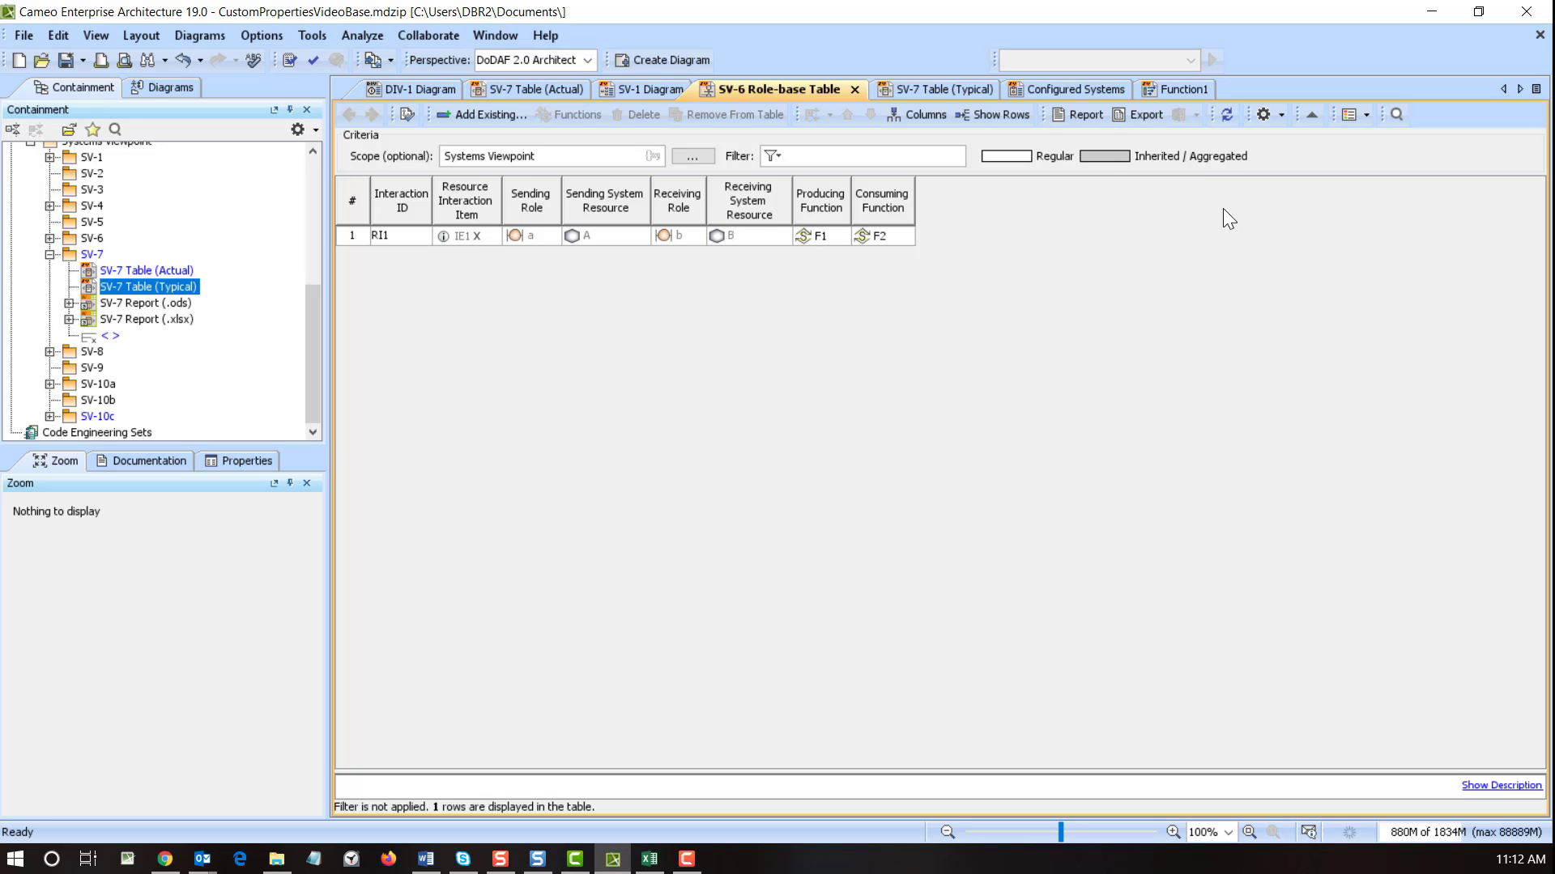
- Review the Exchange Properties measurement columns for SV-6, then switch to the SV-6 Excel workbook
{"action": "left_click", "coordinate": [912, 118]}
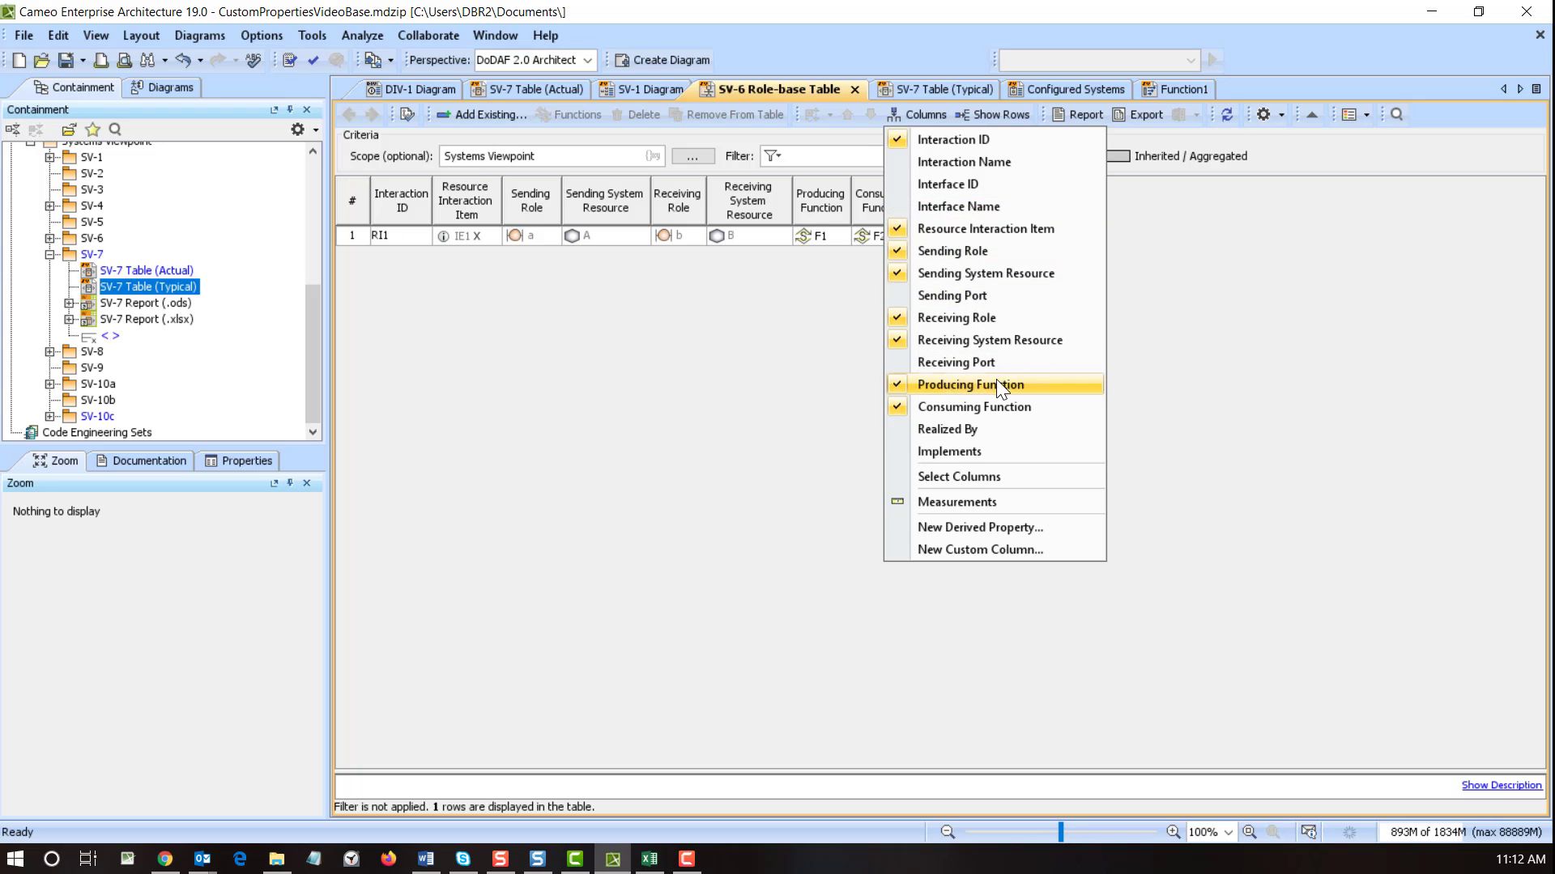
{"action": "left_click", "coordinate": [1002, 500]}
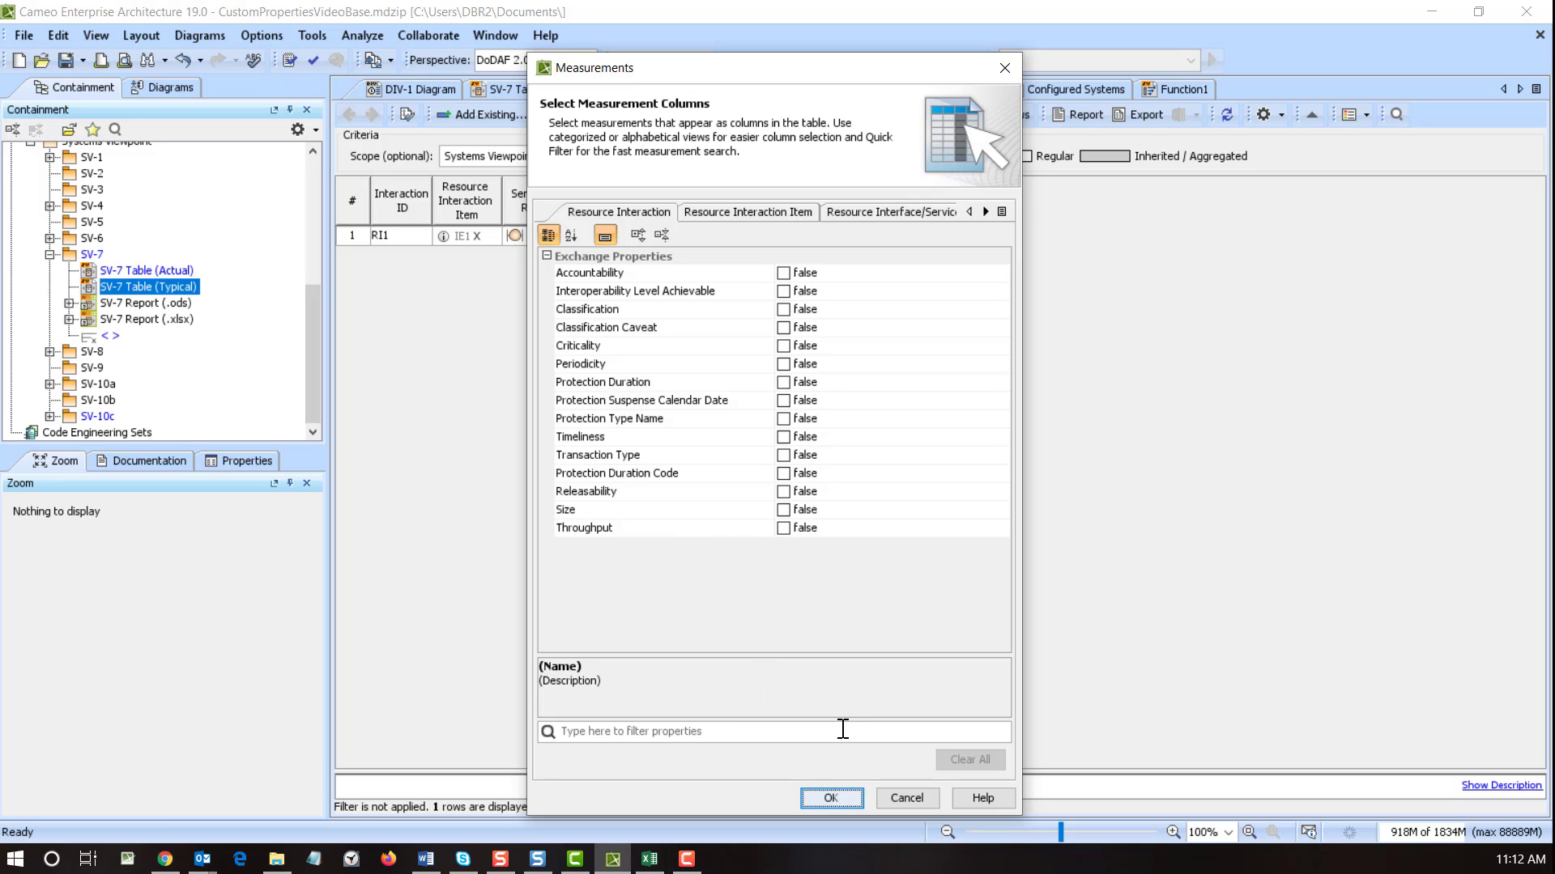
{"action": "left_click", "coordinate": [920, 802]}
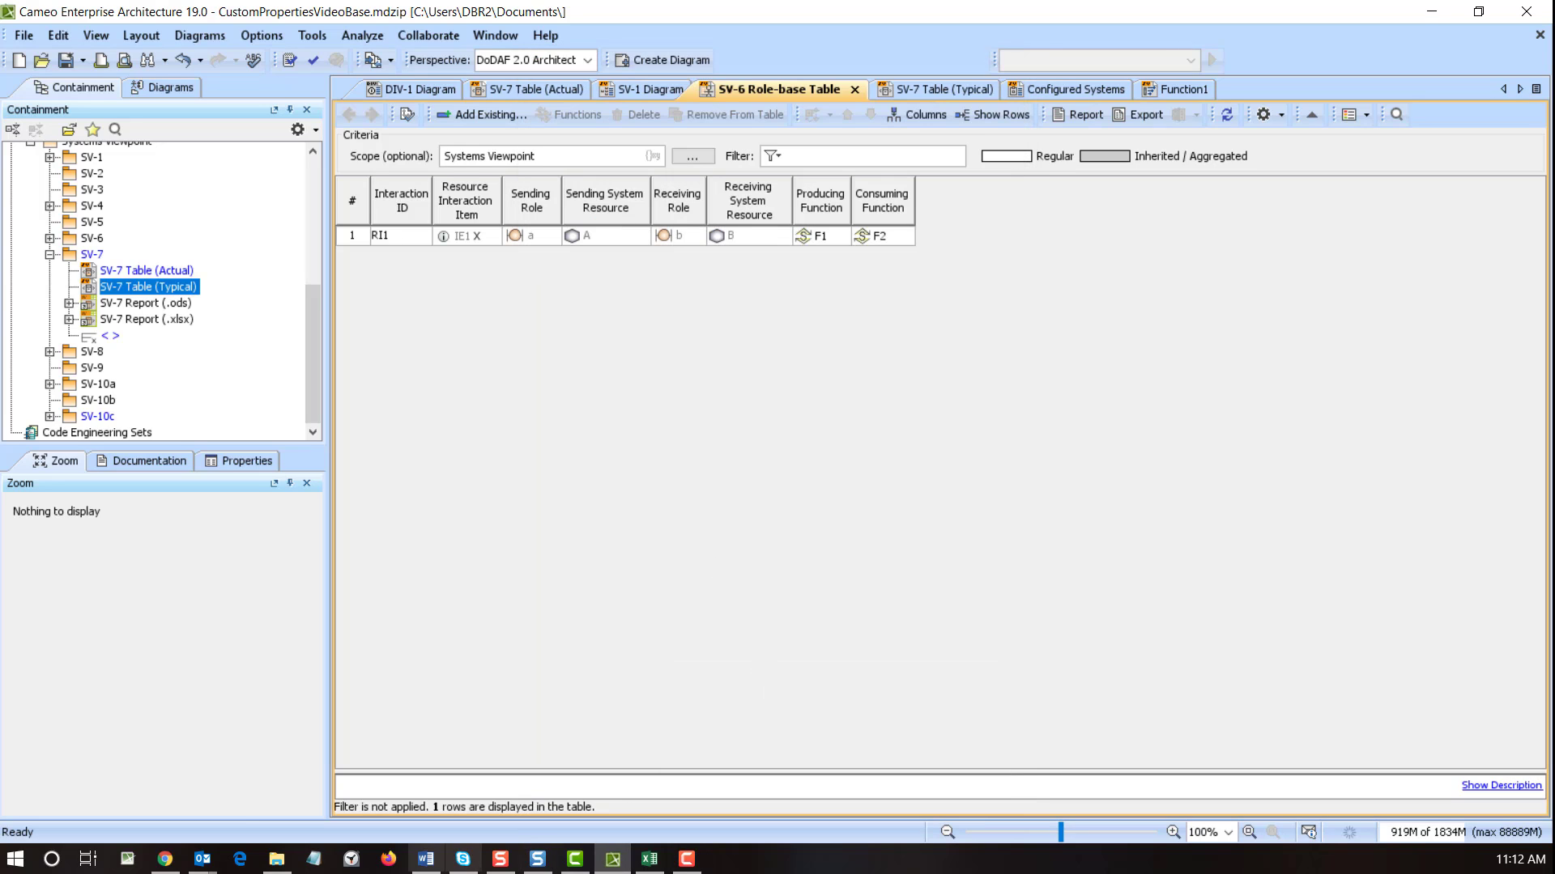
{"action": "left_click", "coordinate": [649, 859]}
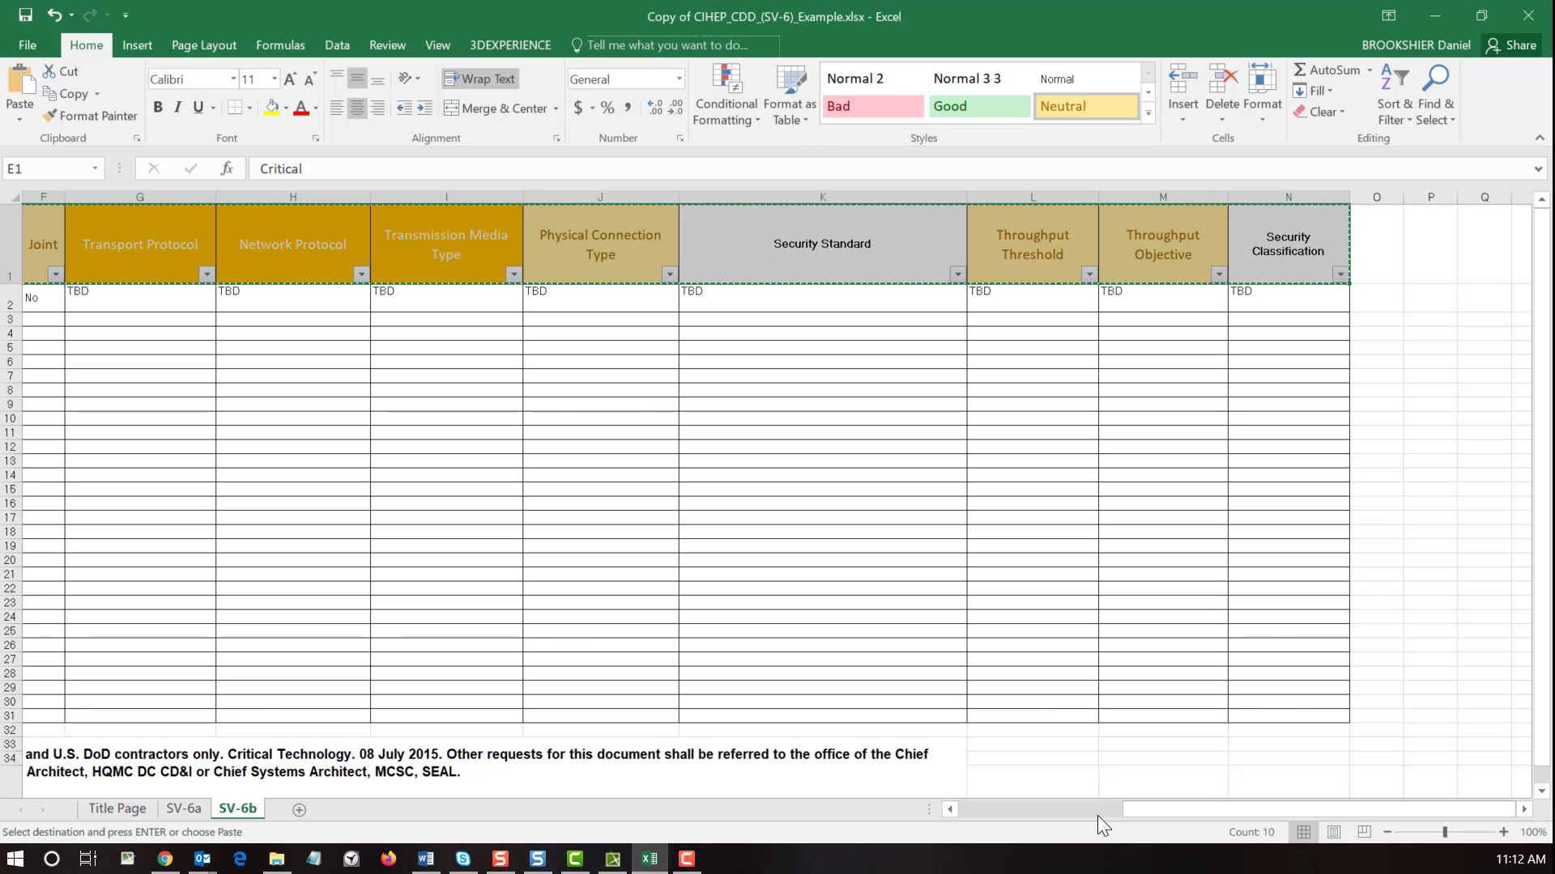
- Scroll through SV-6b columns A–N to read the headings, then return to Cameo
{"action": "left_click_drag", "start_coordinate": [1157, 805], "coordinate": [941, 809]}
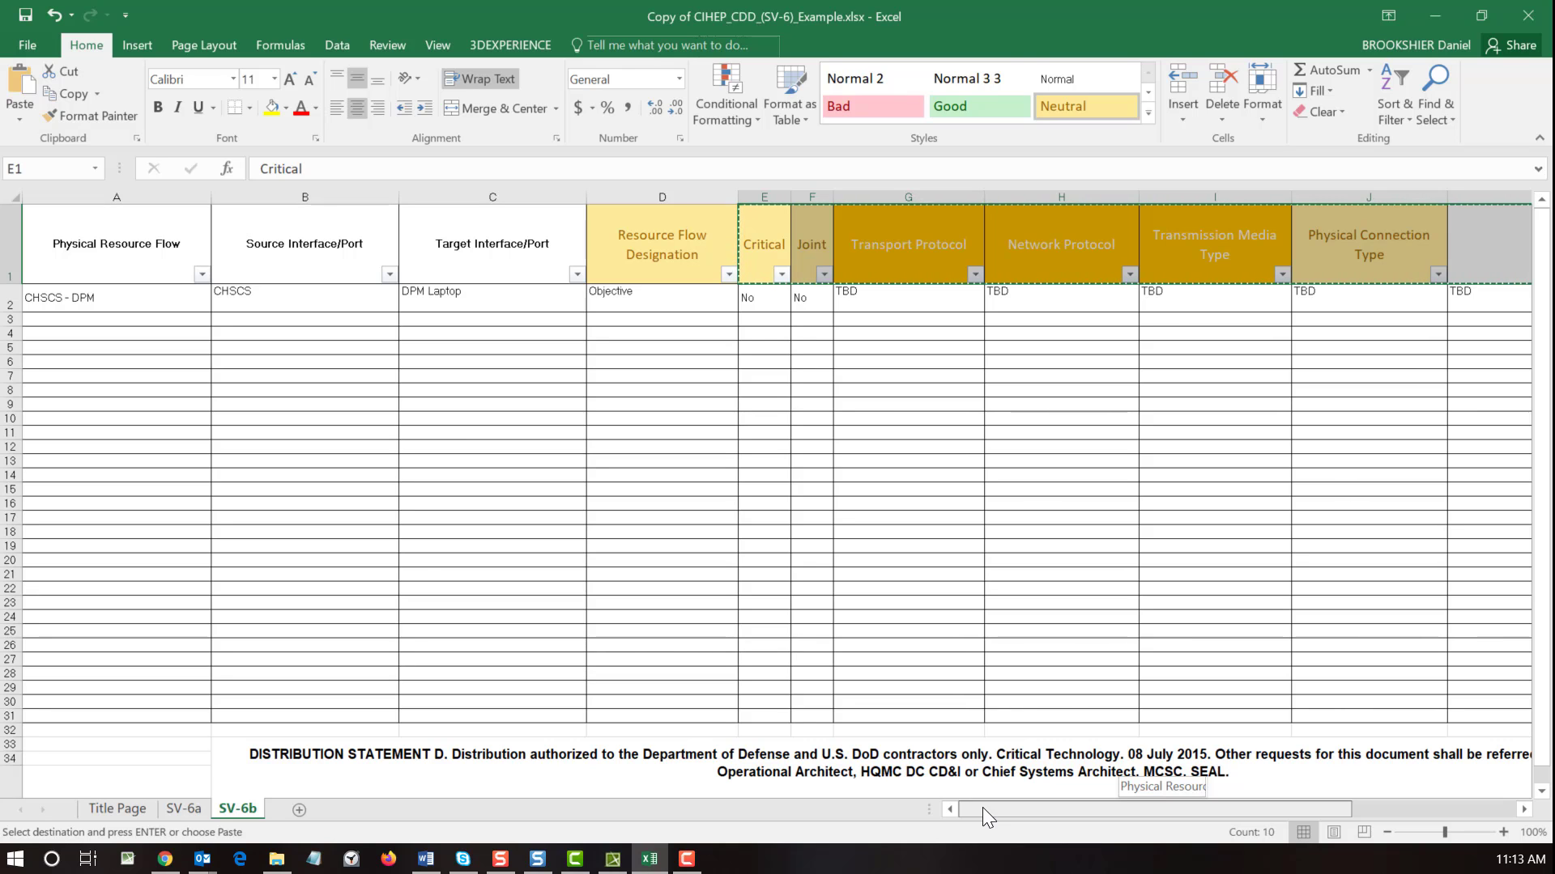
{"action": "left_click_drag", "start_coordinate": [983, 808], "coordinate": [1110, 804]}
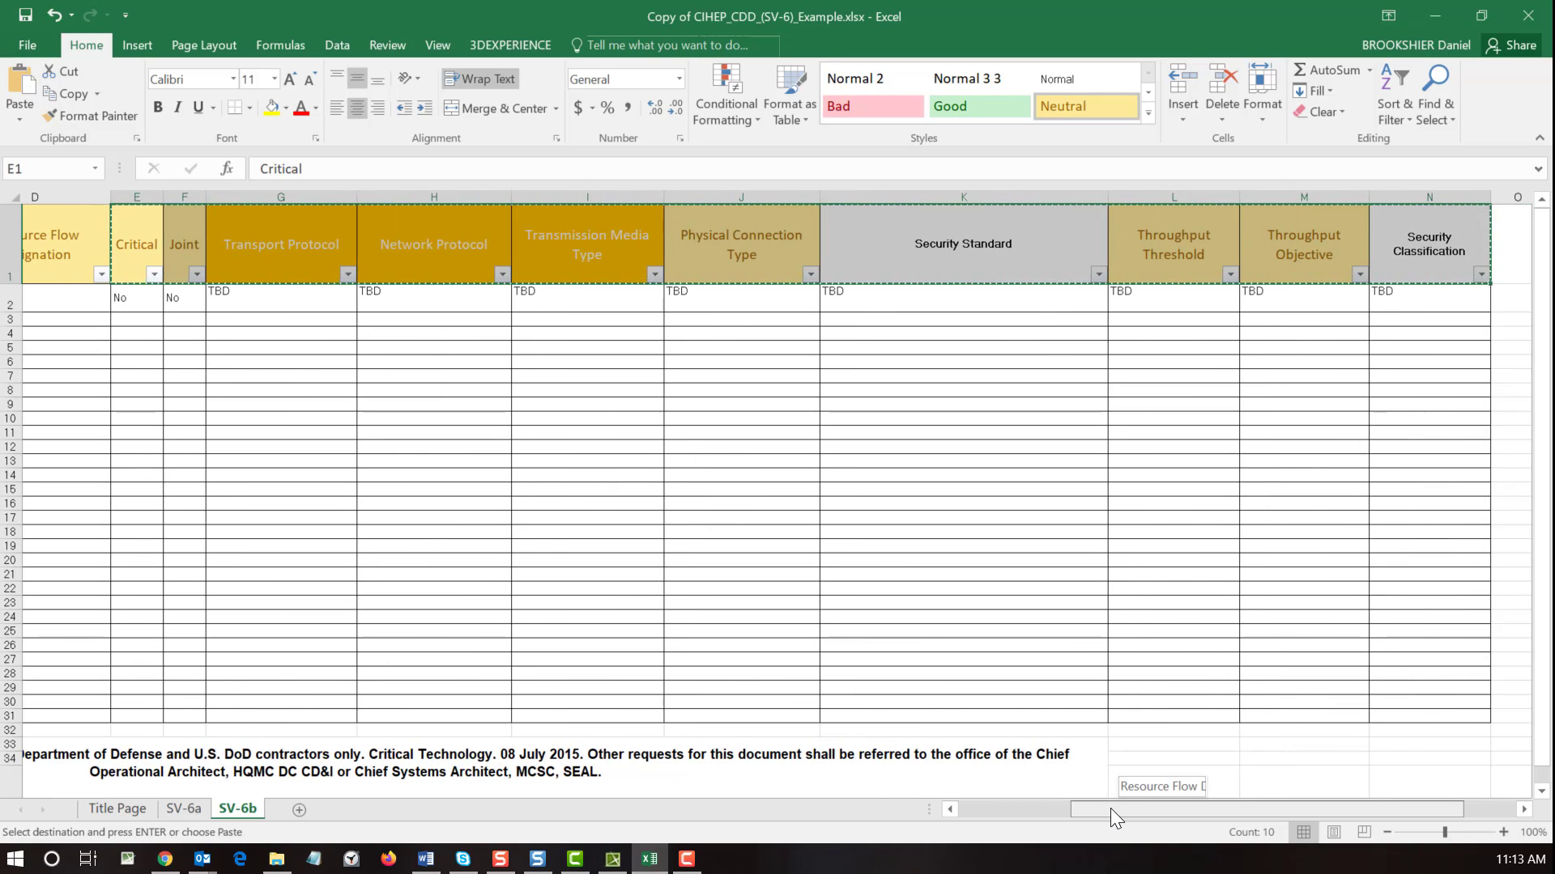
{"action": "left_click_drag", "start_coordinate": [1110, 808], "coordinate": [1110, 808]}
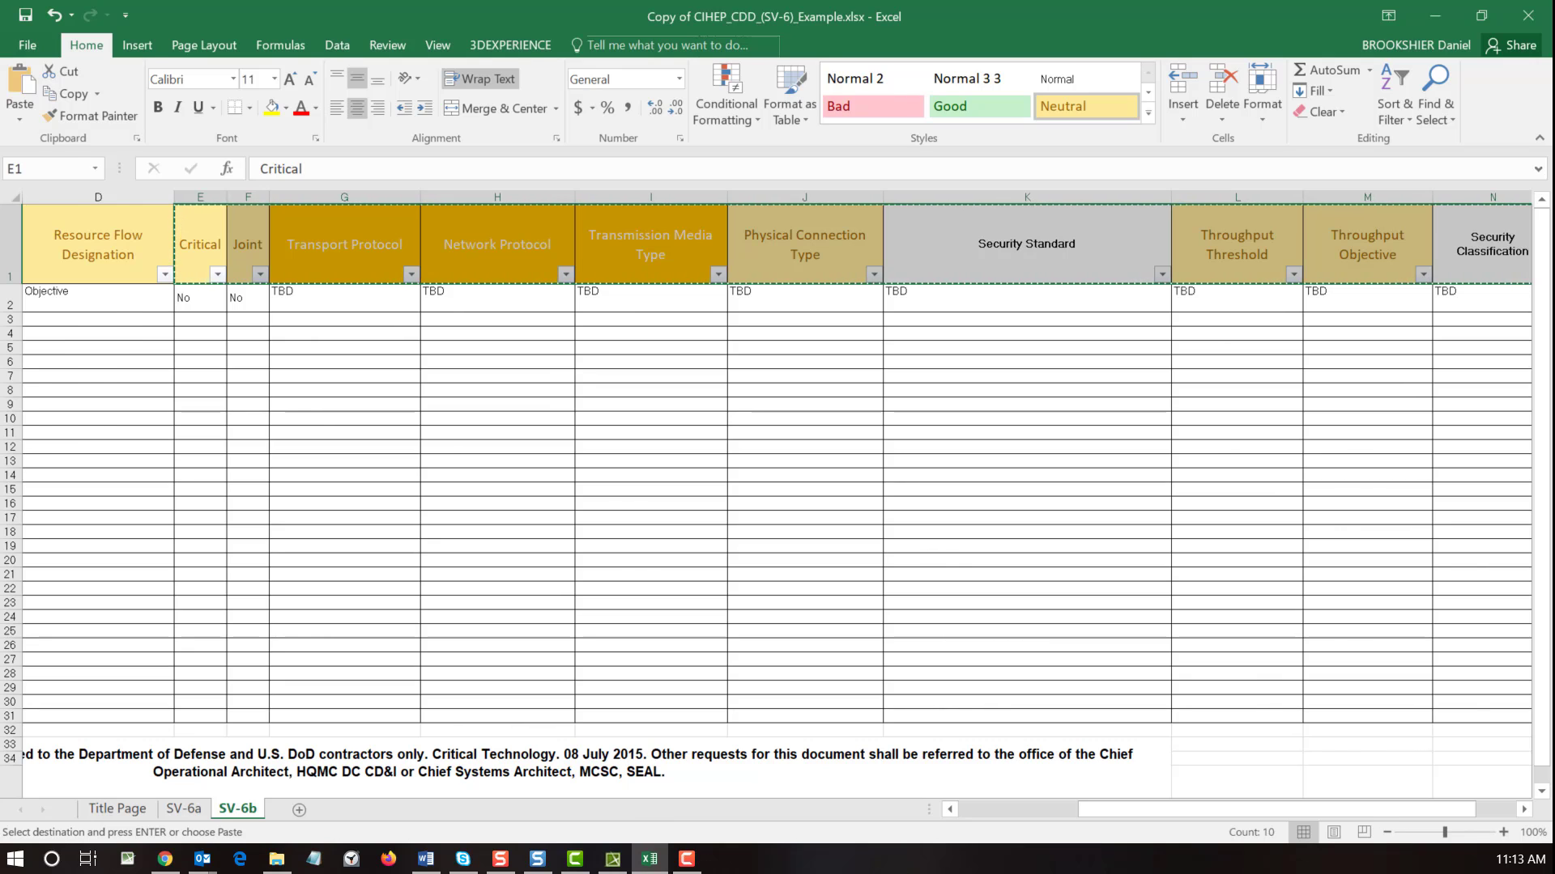
{"action": "left_click", "coordinate": [613, 858]}
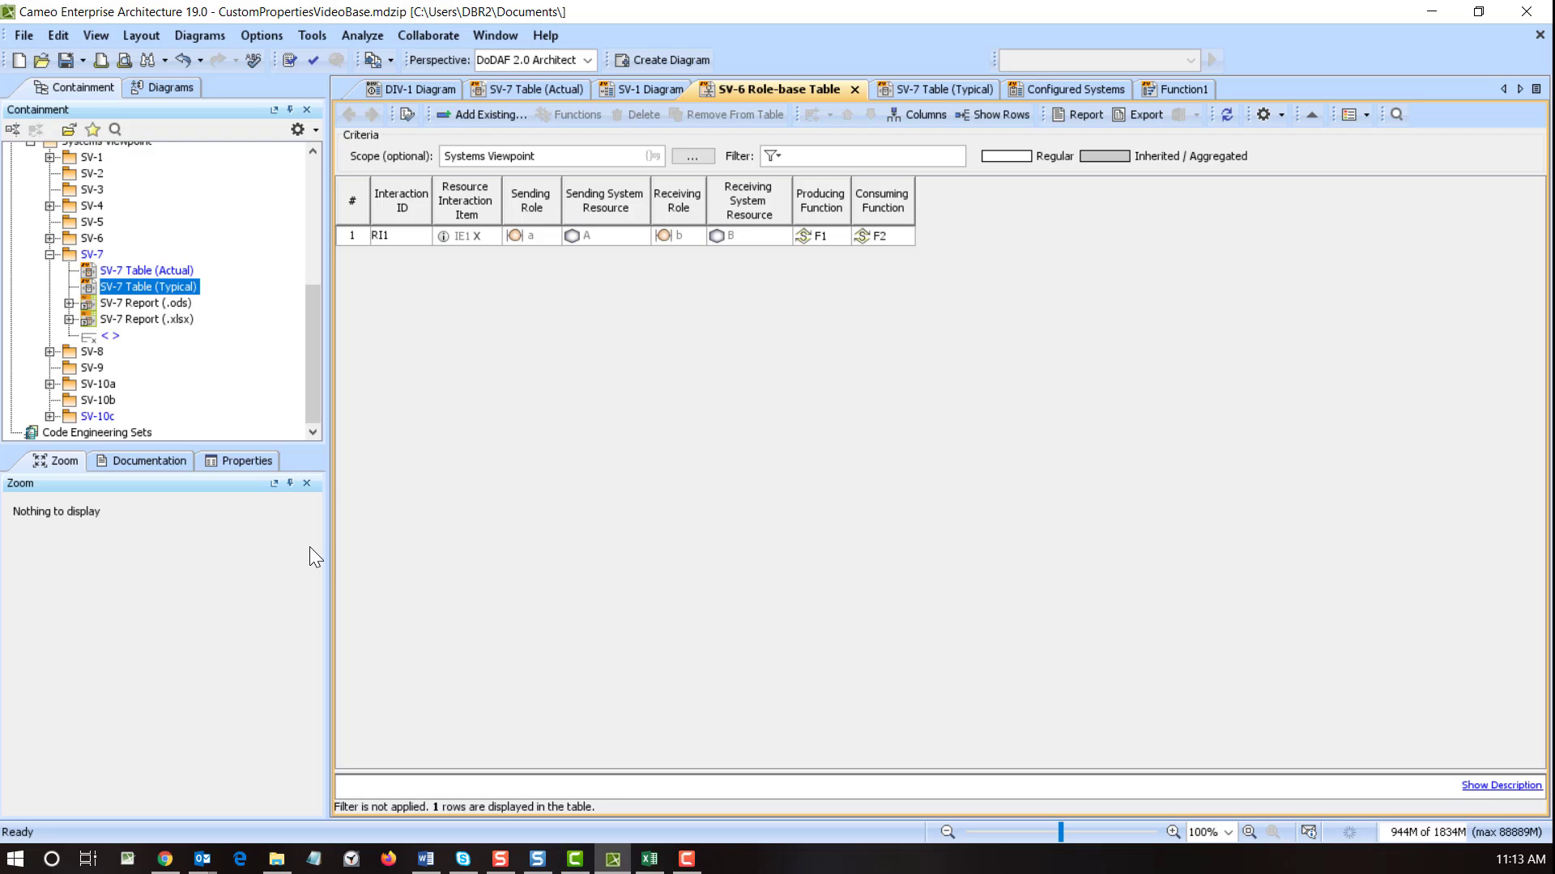
- Enter MyMeasurementProperty as a new Measure Type in SV-7 Table (Typical) and select it in the tree
{"action": "double_click", "coordinate": [137, 285]}
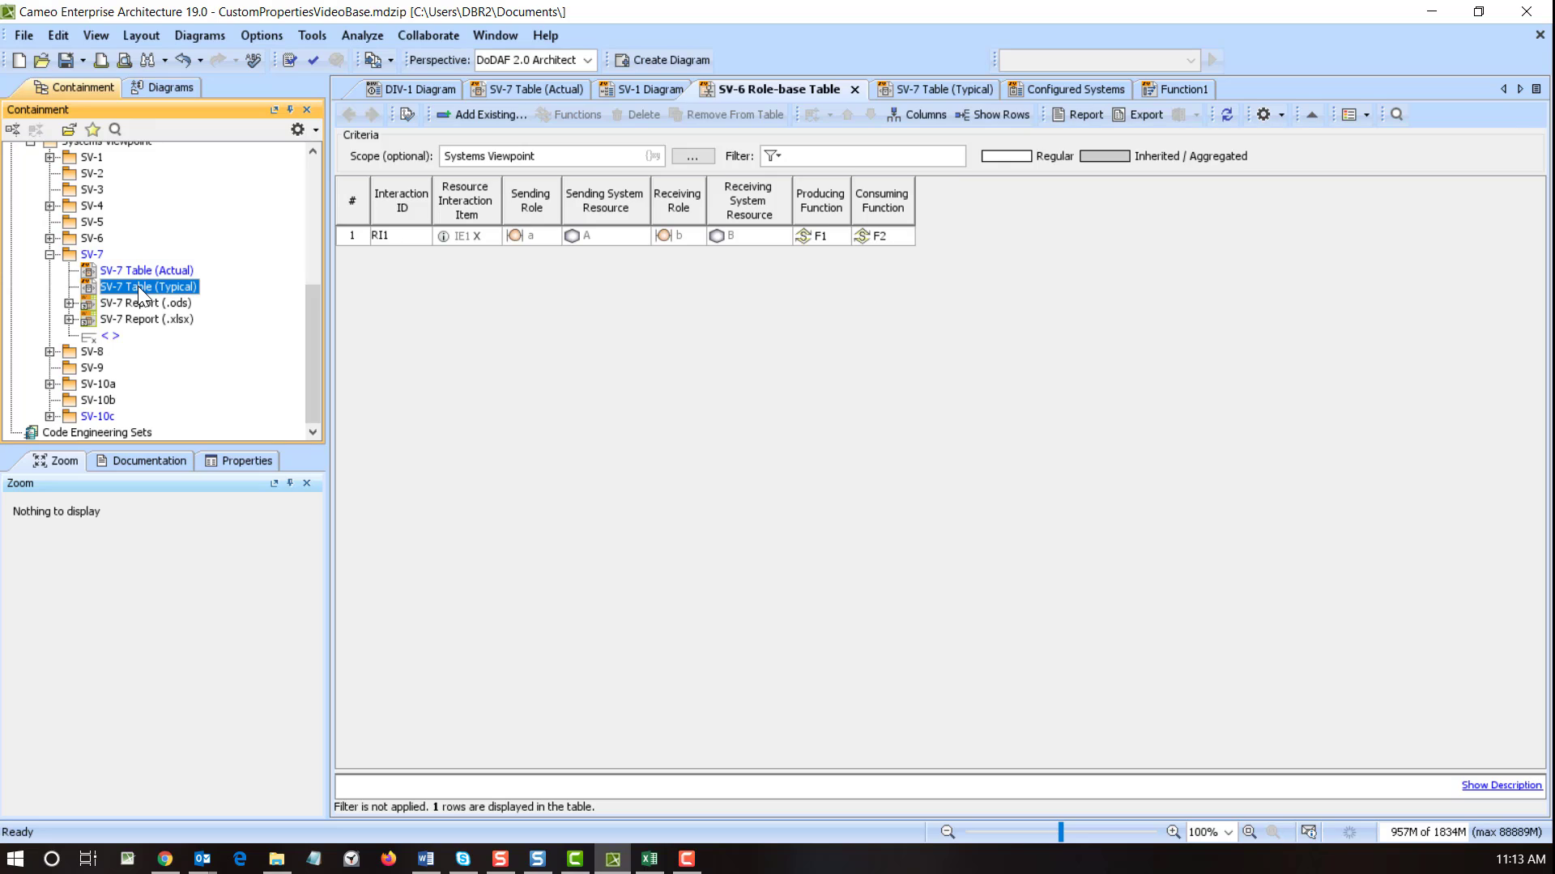
{"action": "left_click", "coordinate": [448, 204]}
{"action": "left_click", "coordinate": [448, 204]}
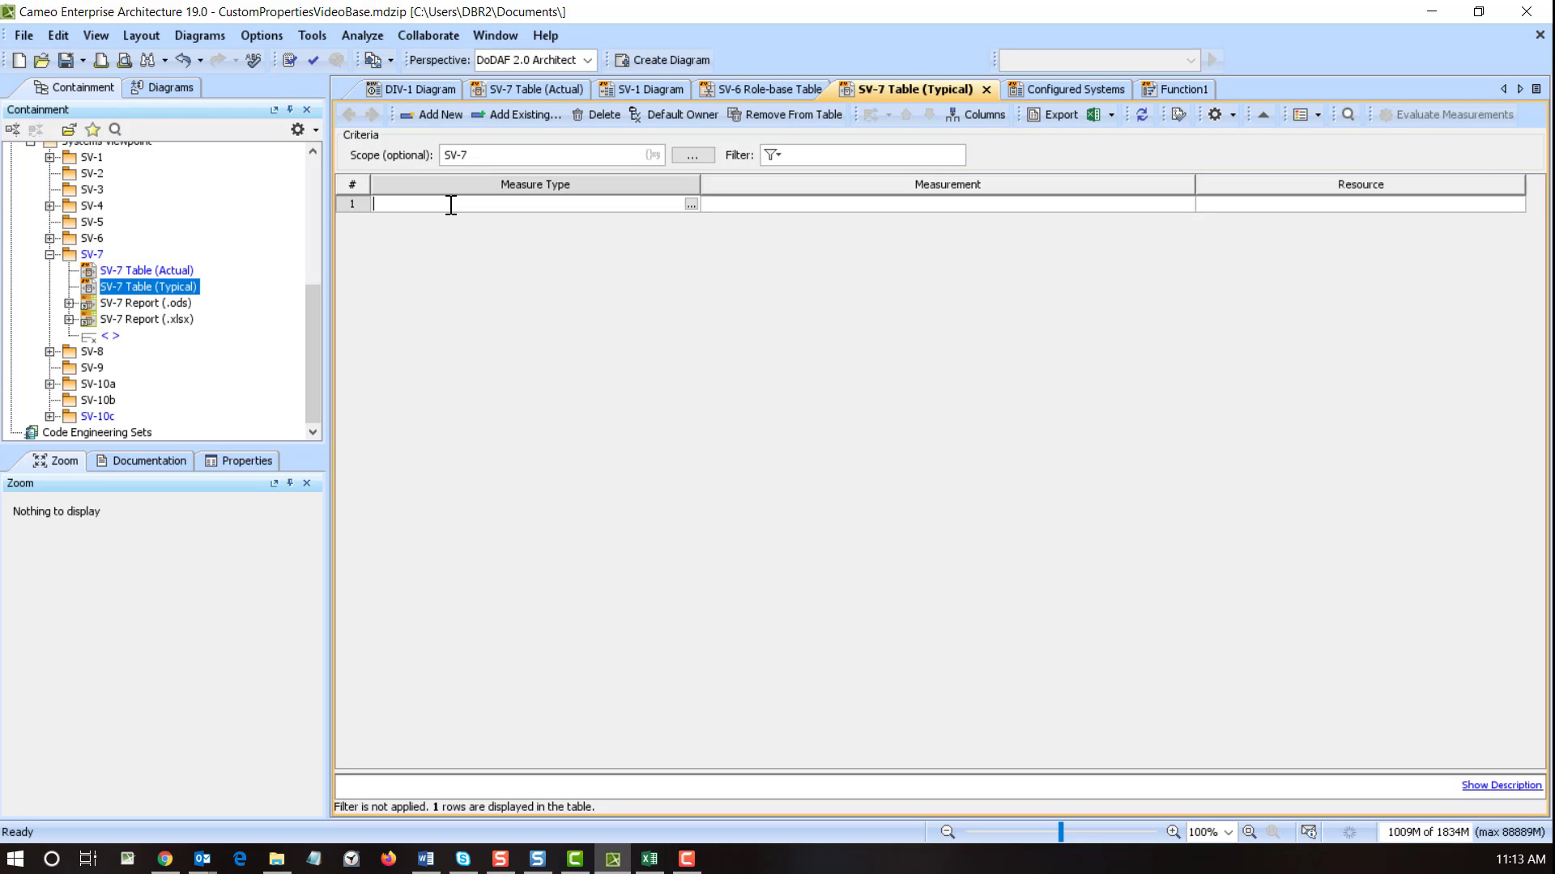
{"action": "type", "text": "MyMeasurementProperty"}
{"action": "key", "text": "Return"}
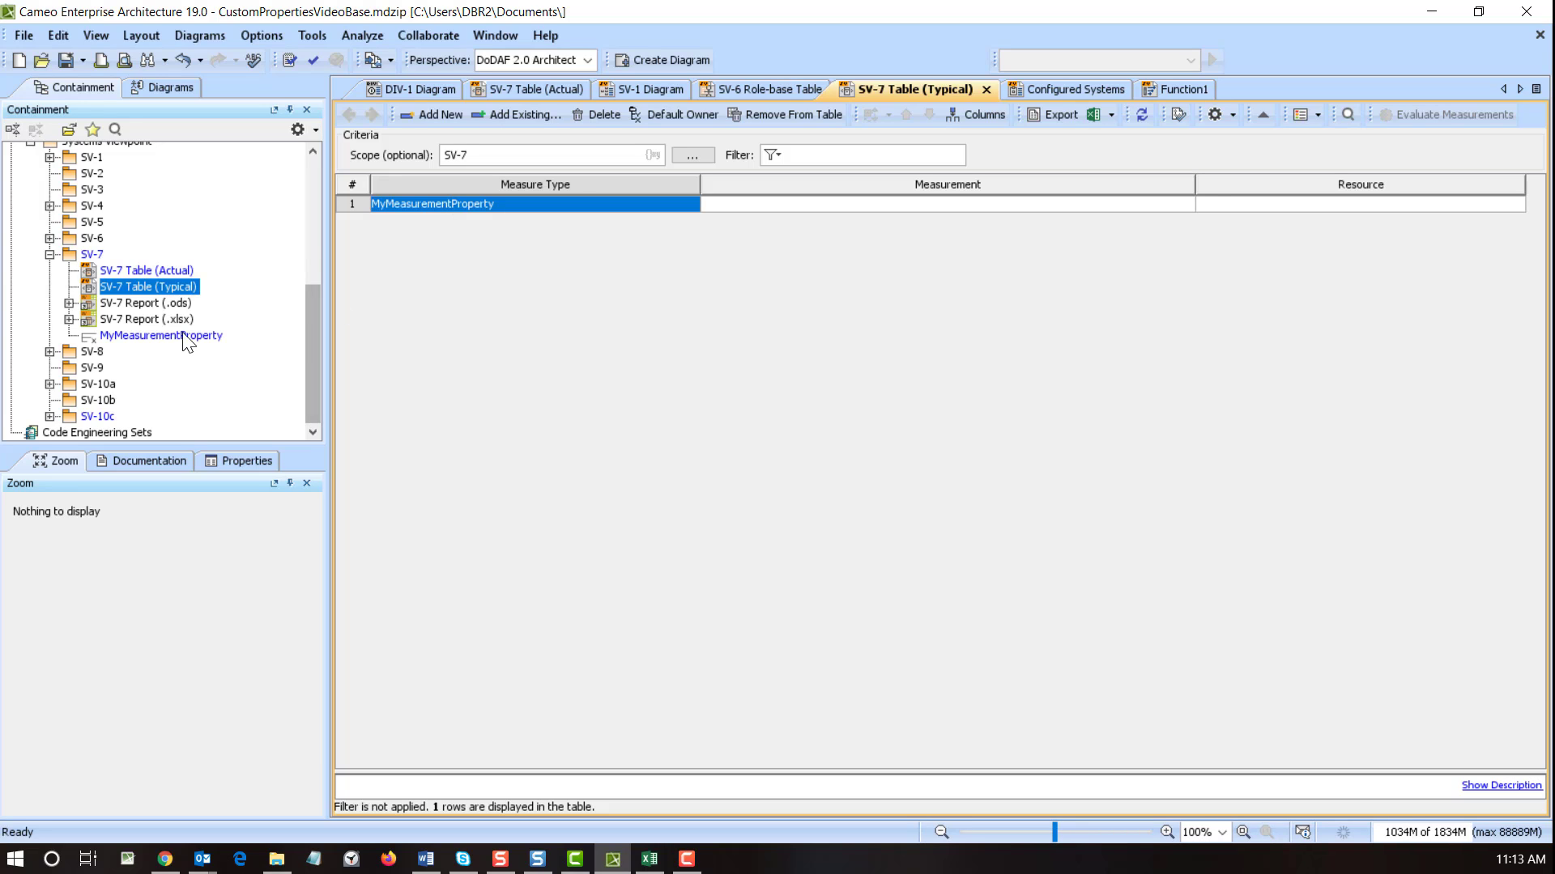
{"action": "left_click", "coordinate": [141, 336]}
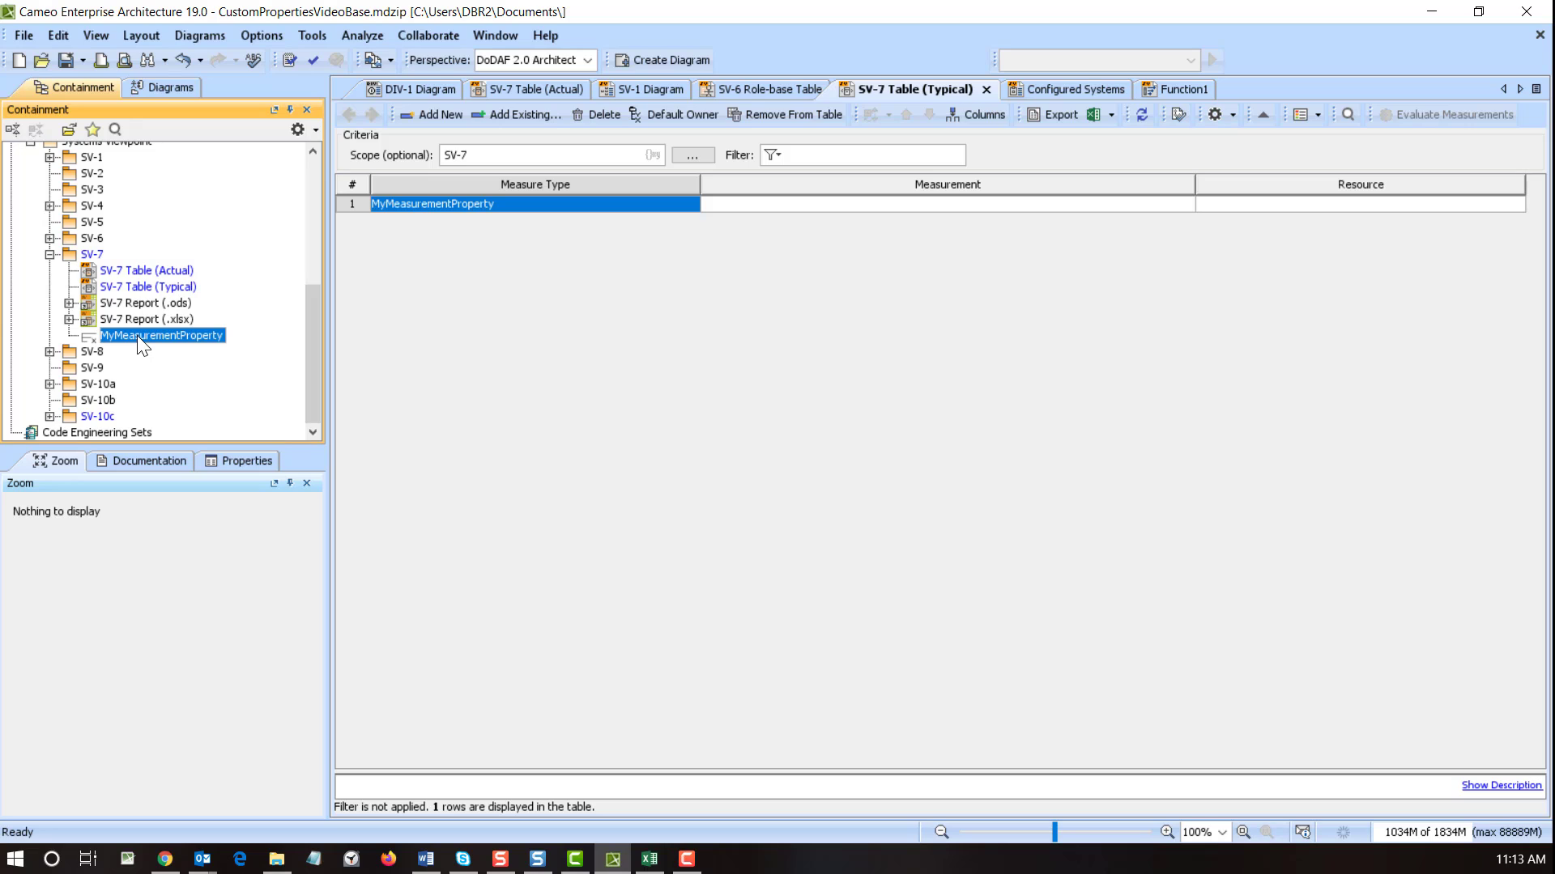
- Add ten Measurement elements, Critical through Security Classification, under MyMeasurementProperty, then reopen DIV-1
{"action": "right_click", "coordinate": [138, 335]}
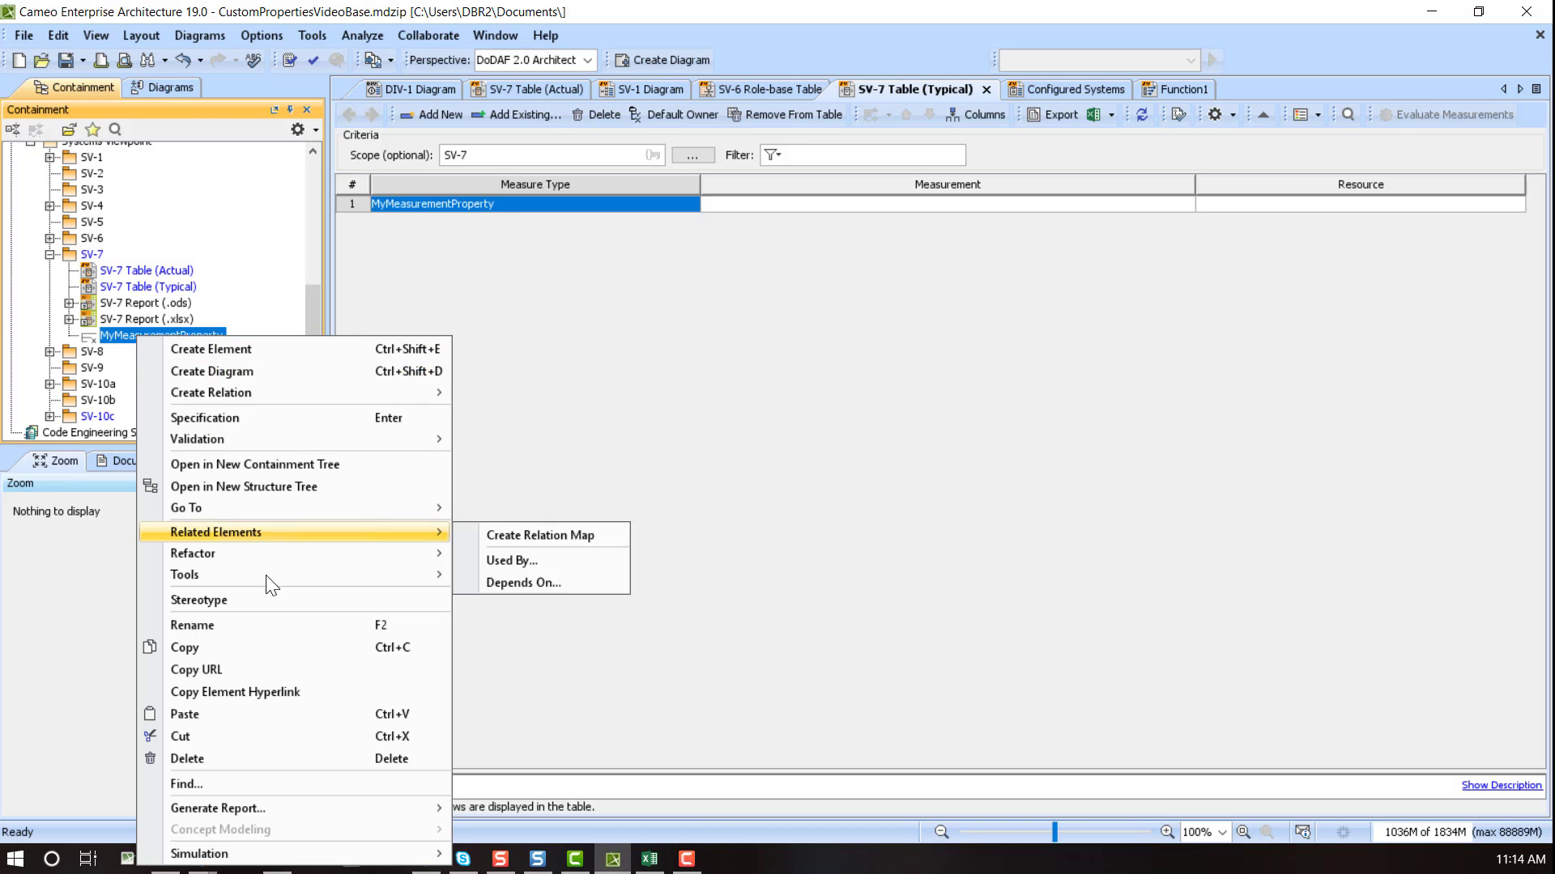
{"action": "left_click", "coordinate": [259, 713]}
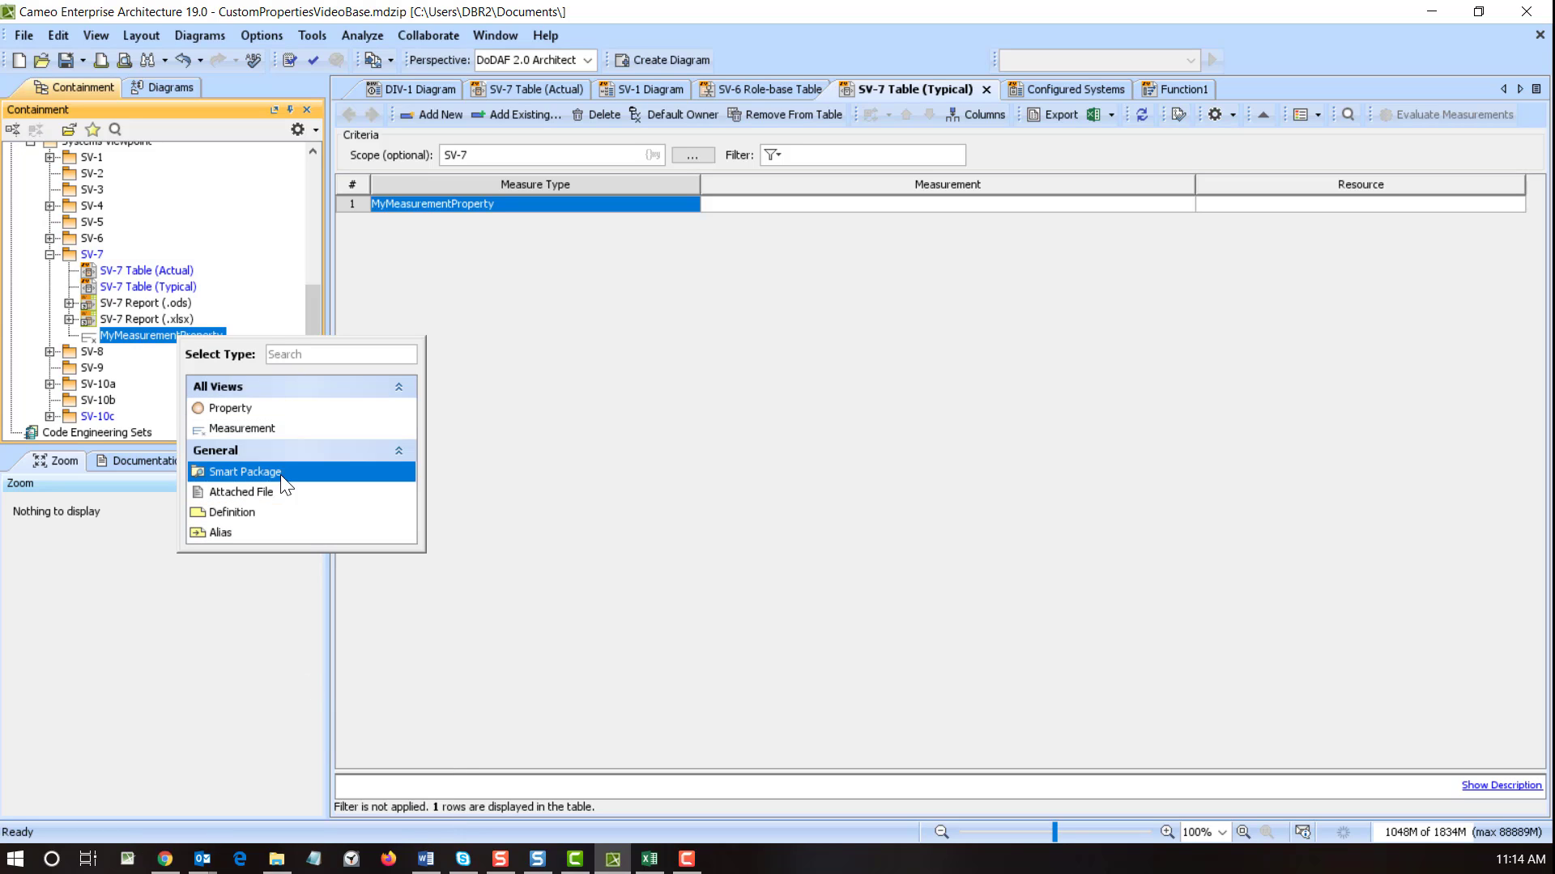
{"action": "left_click", "coordinate": [231, 428]}
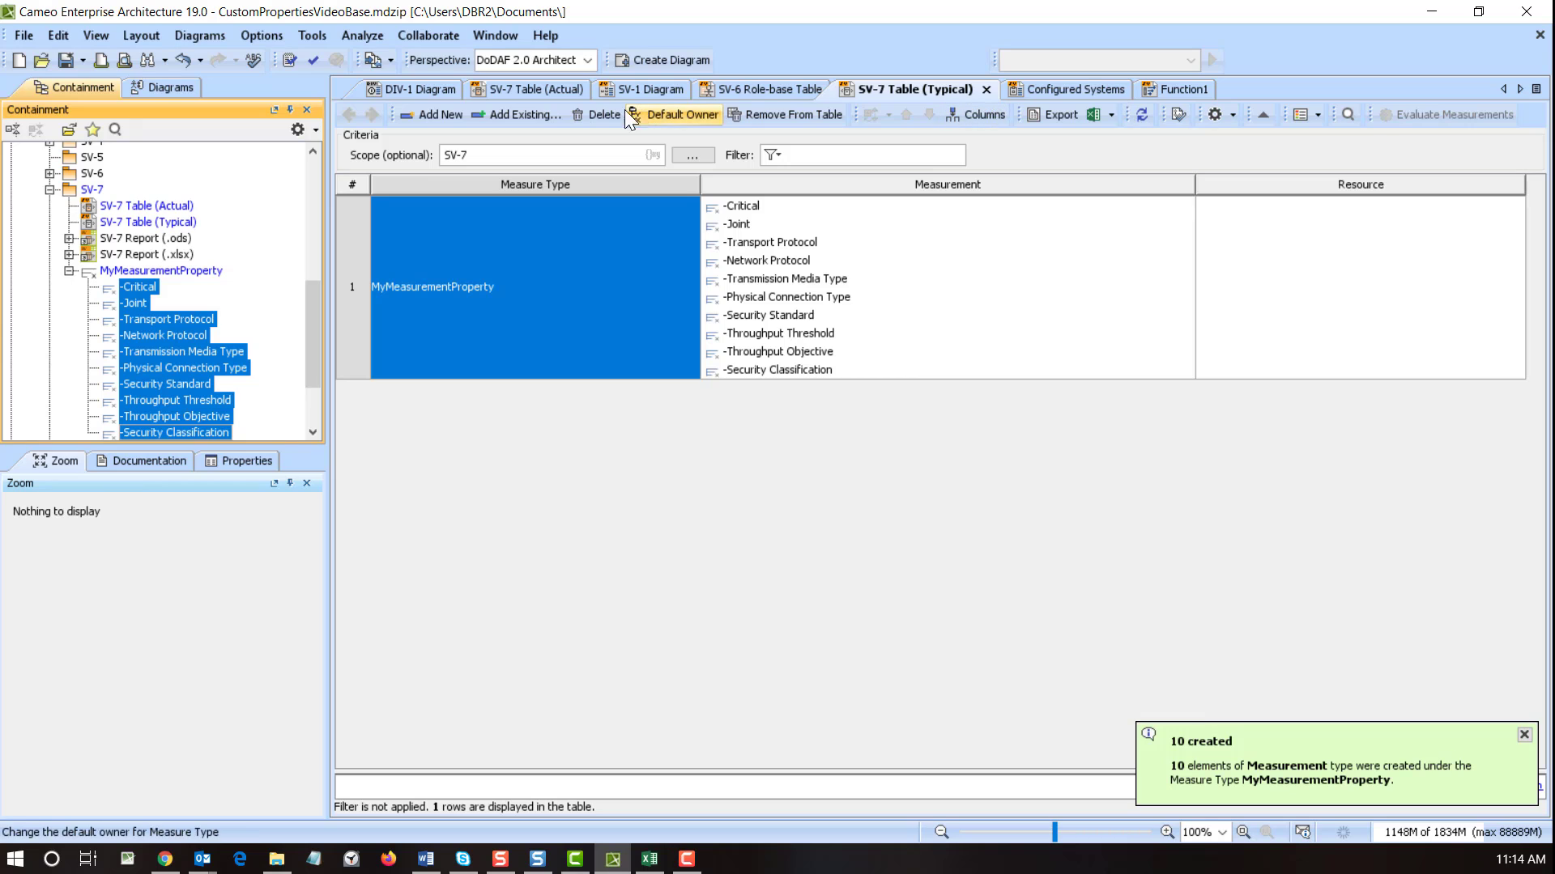
{"action": "left_click", "coordinate": [420, 89]}
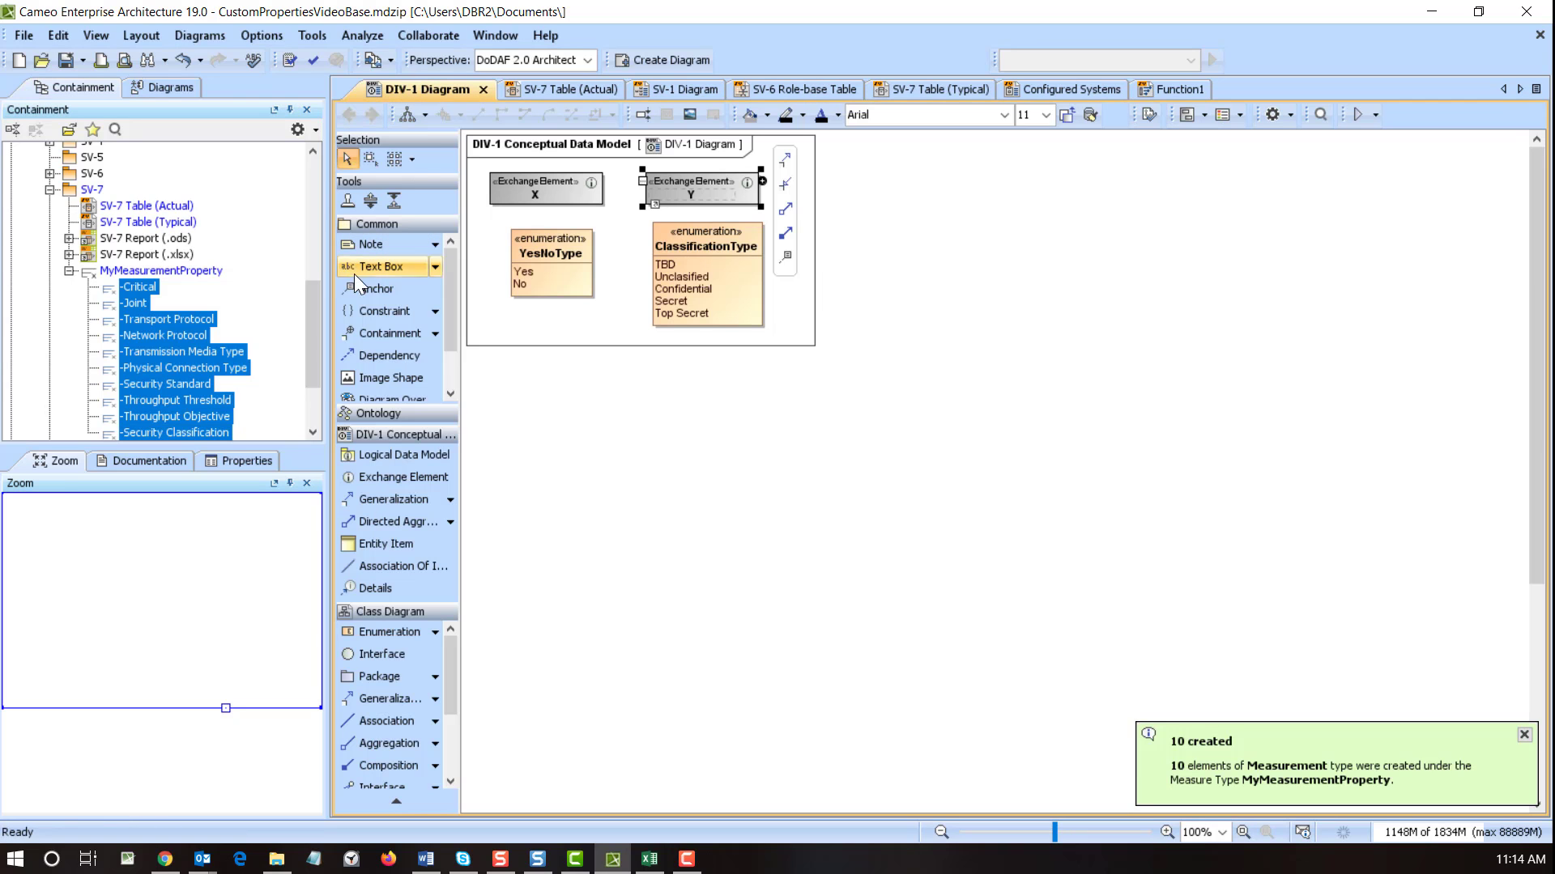
- Place MyMeasurementProperty on the DIV-1 diagram with its attributes compartment shown
{"action": "left_click_drag", "start_coordinate": [162, 271], "coordinate": [541, 409]}
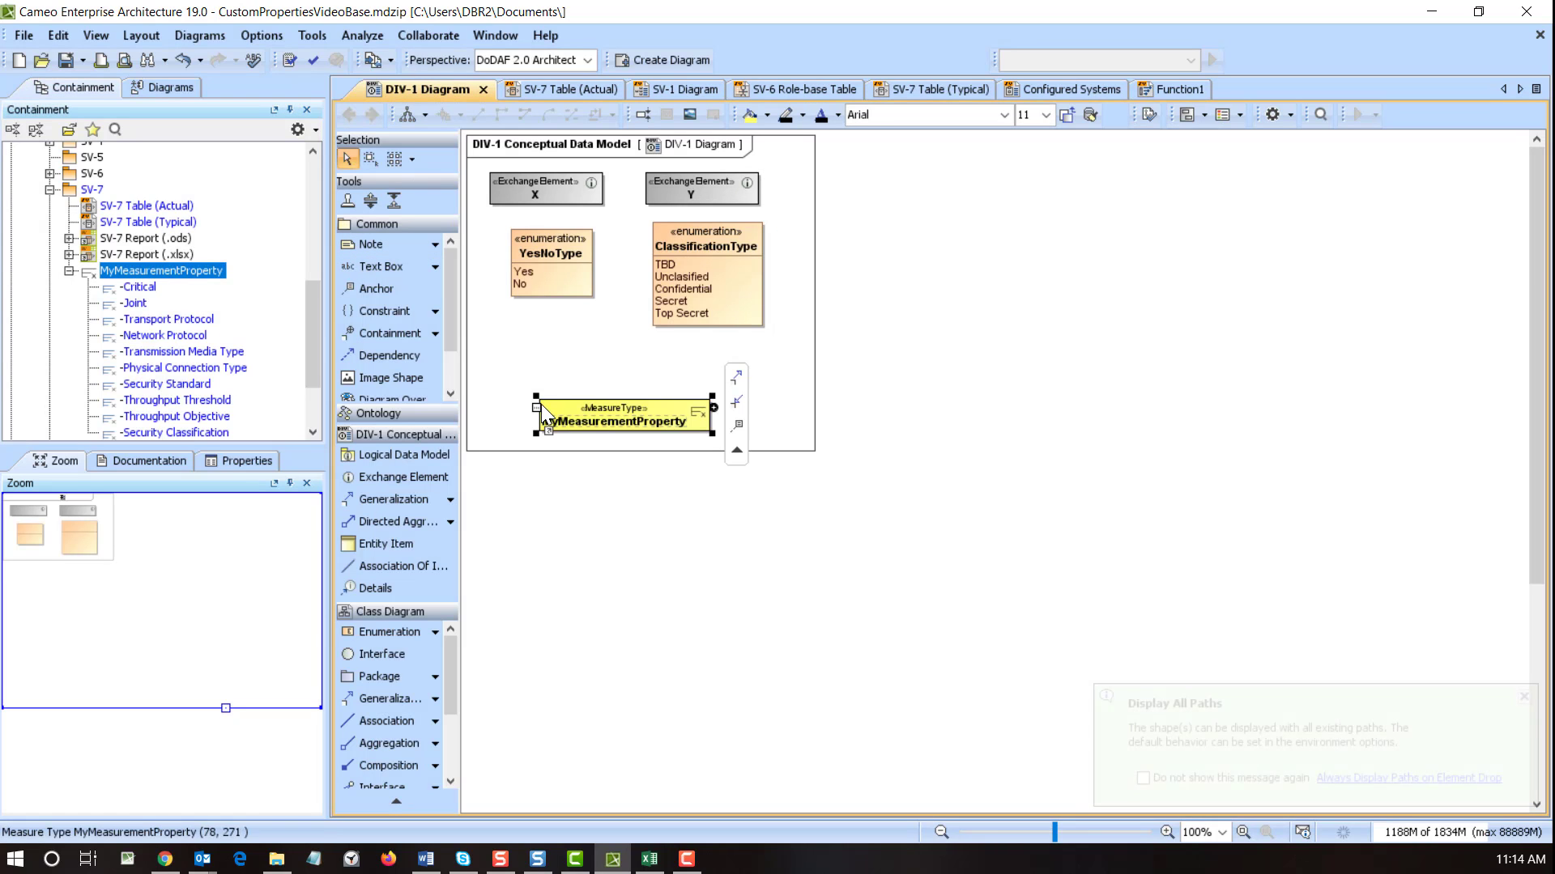
{"action": "left_click", "coordinate": [539, 408]}
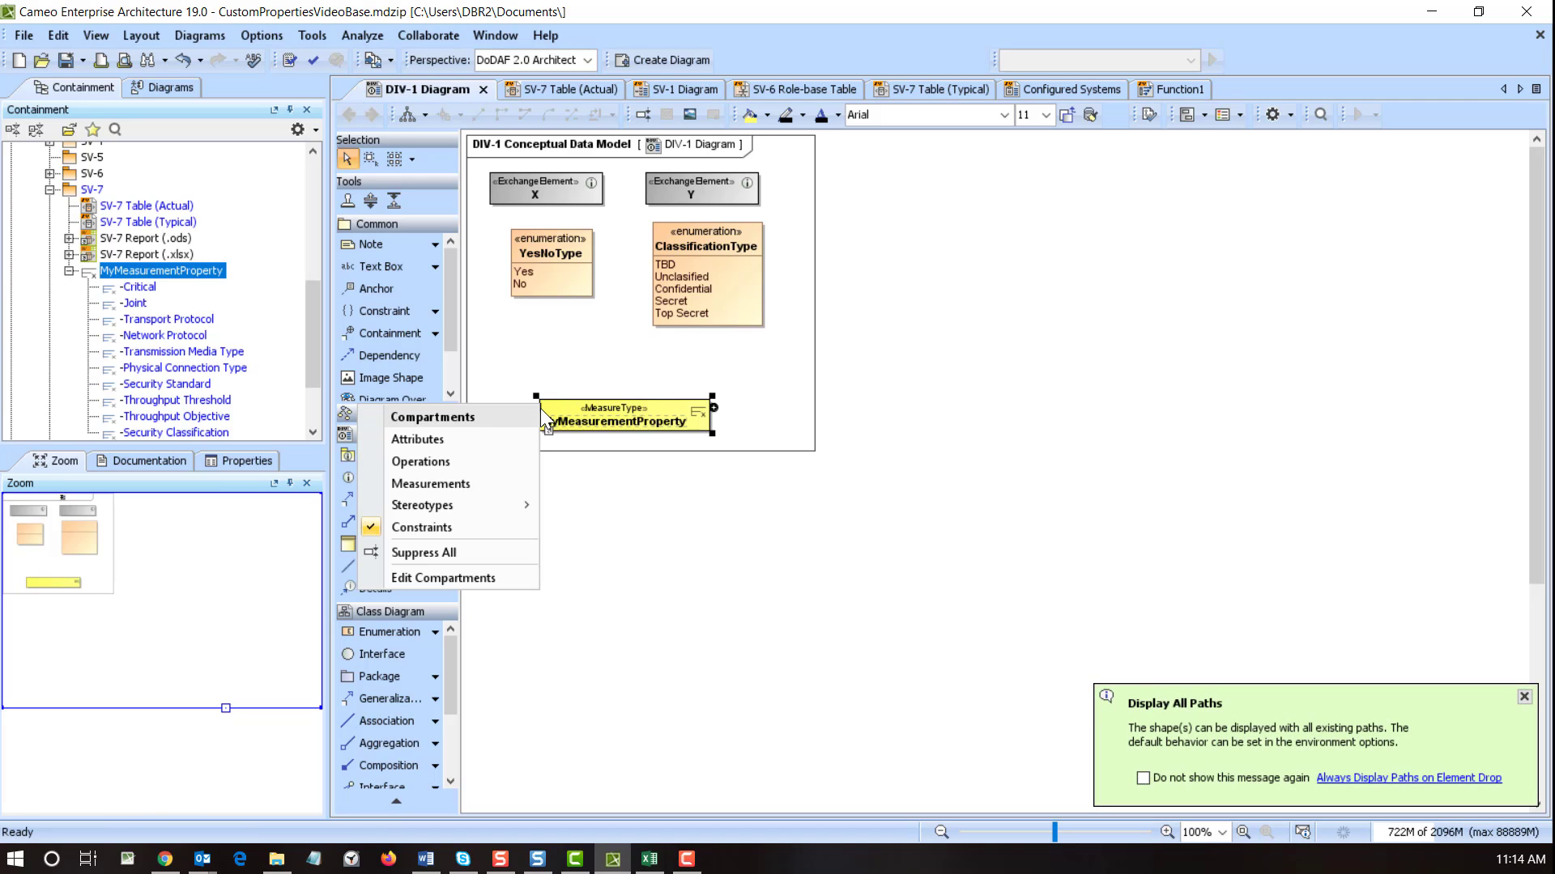
{"action": "left_click", "coordinate": [510, 444]}
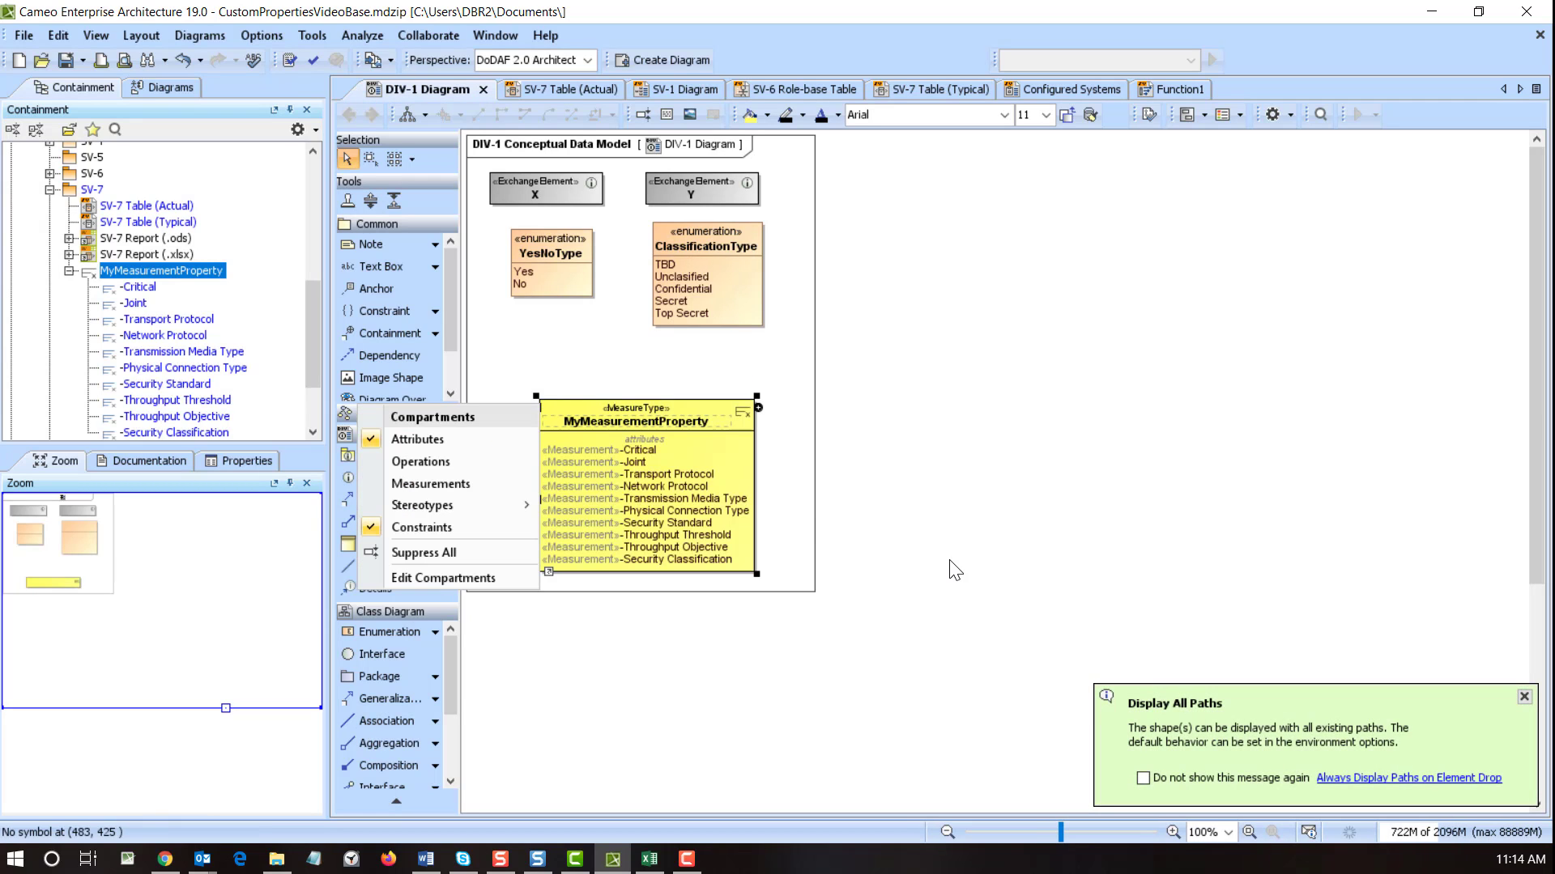
{"action": "left_click", "coordinate": [738, 339]}
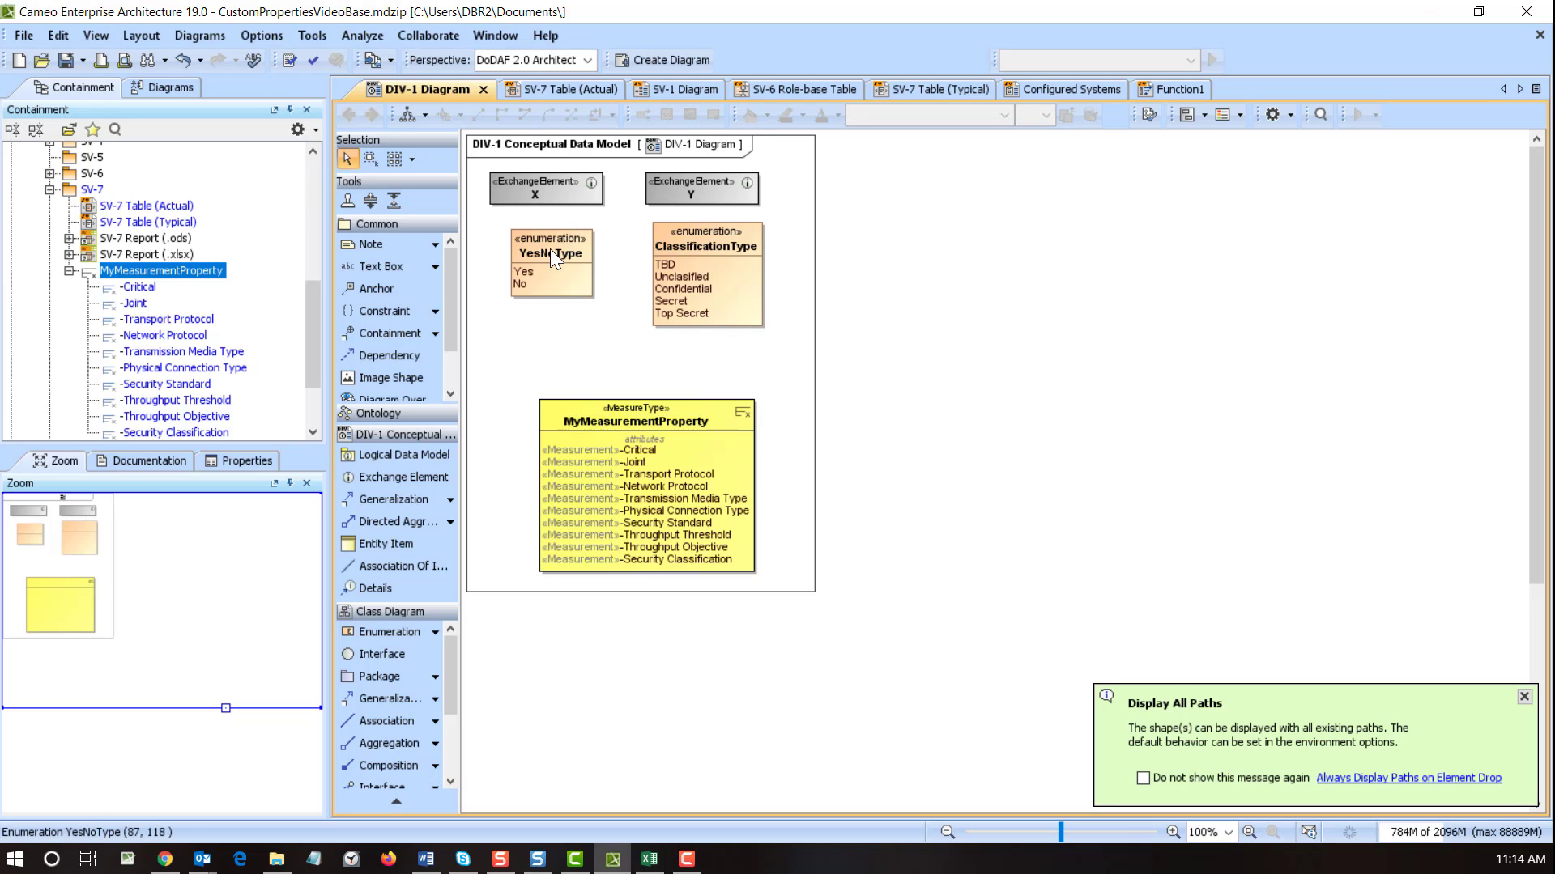
- Type Critical and Joint as YesNoType and Security Classification as ClassificationType
{"action": "left_click_drag", "start_coordinate": [549, 246], "coordinate": [640, 450]}
{"action": "left_click_drag", "start_coordinate": [552, 245], "coordinate": [645, 472]}
{"action": "left_click_drag", "start_coordinate": [693, 257], "coordinate": [695, 560]}
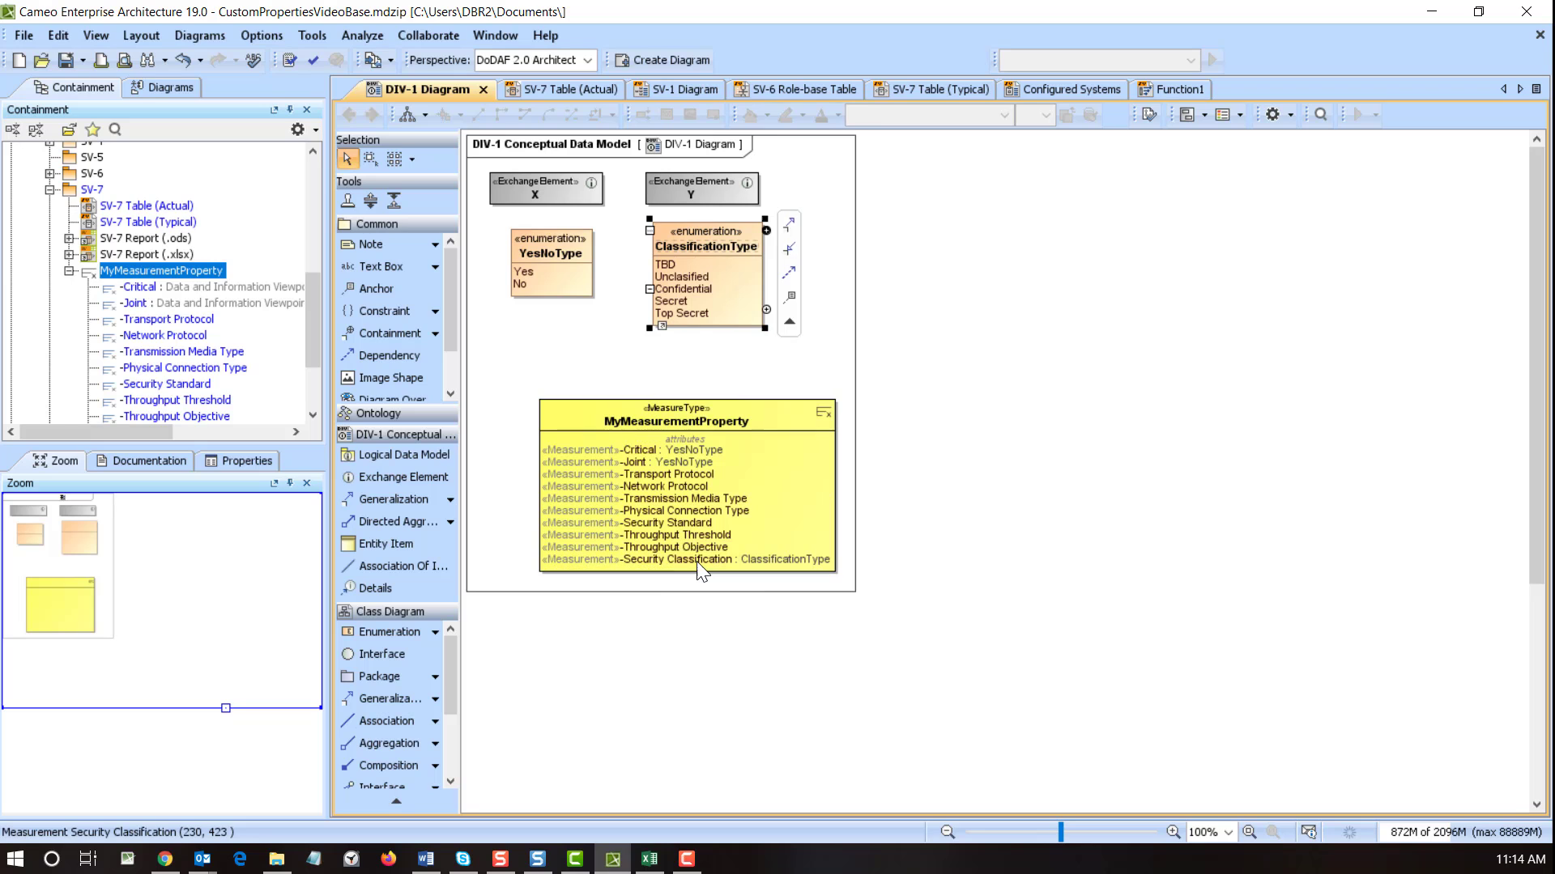
- Set the default value of both Critical and Joint to No
{"action": "double_click", "coordinate": [645, 450]}
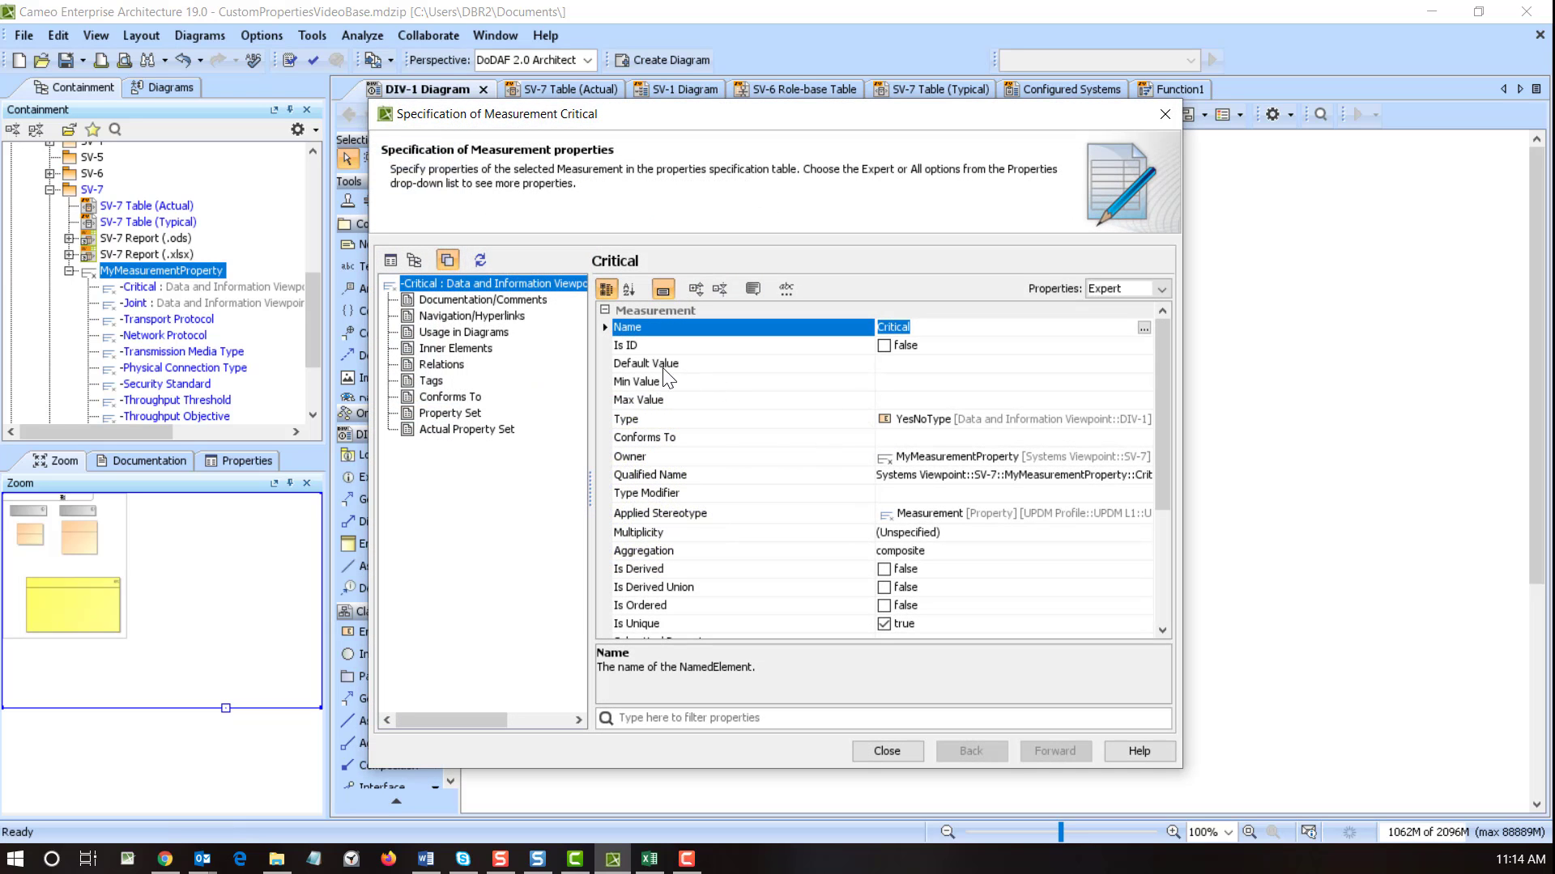
{"action": "left_click", "coordinate": [882, 366]}
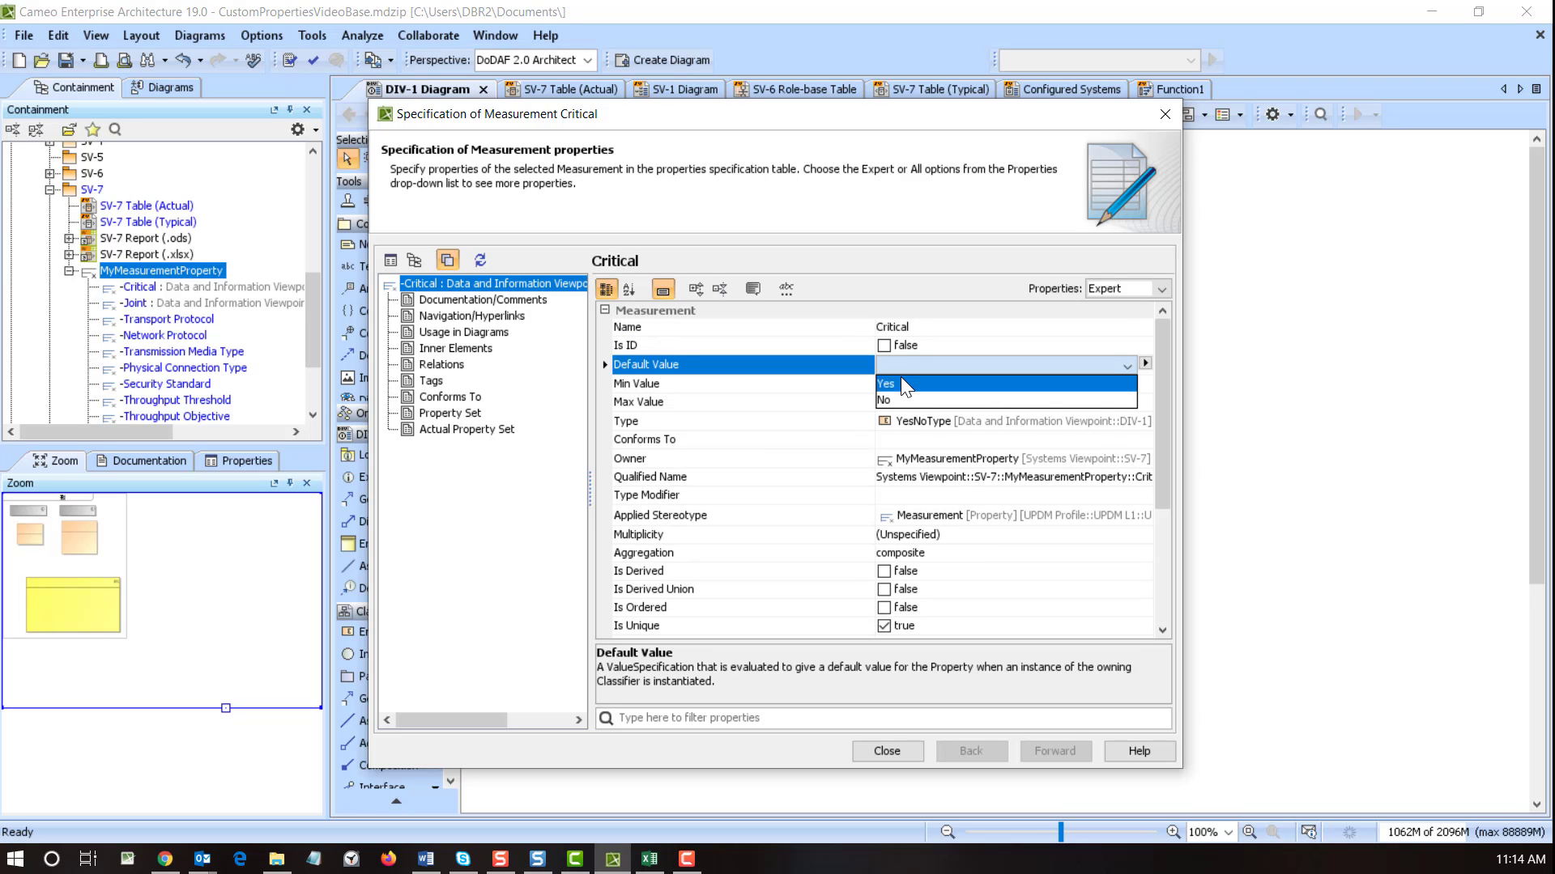
{"action": "left_click", "coordinate": [902, 400]}
{"action": "left_click", "coordinate": [887, 752]}
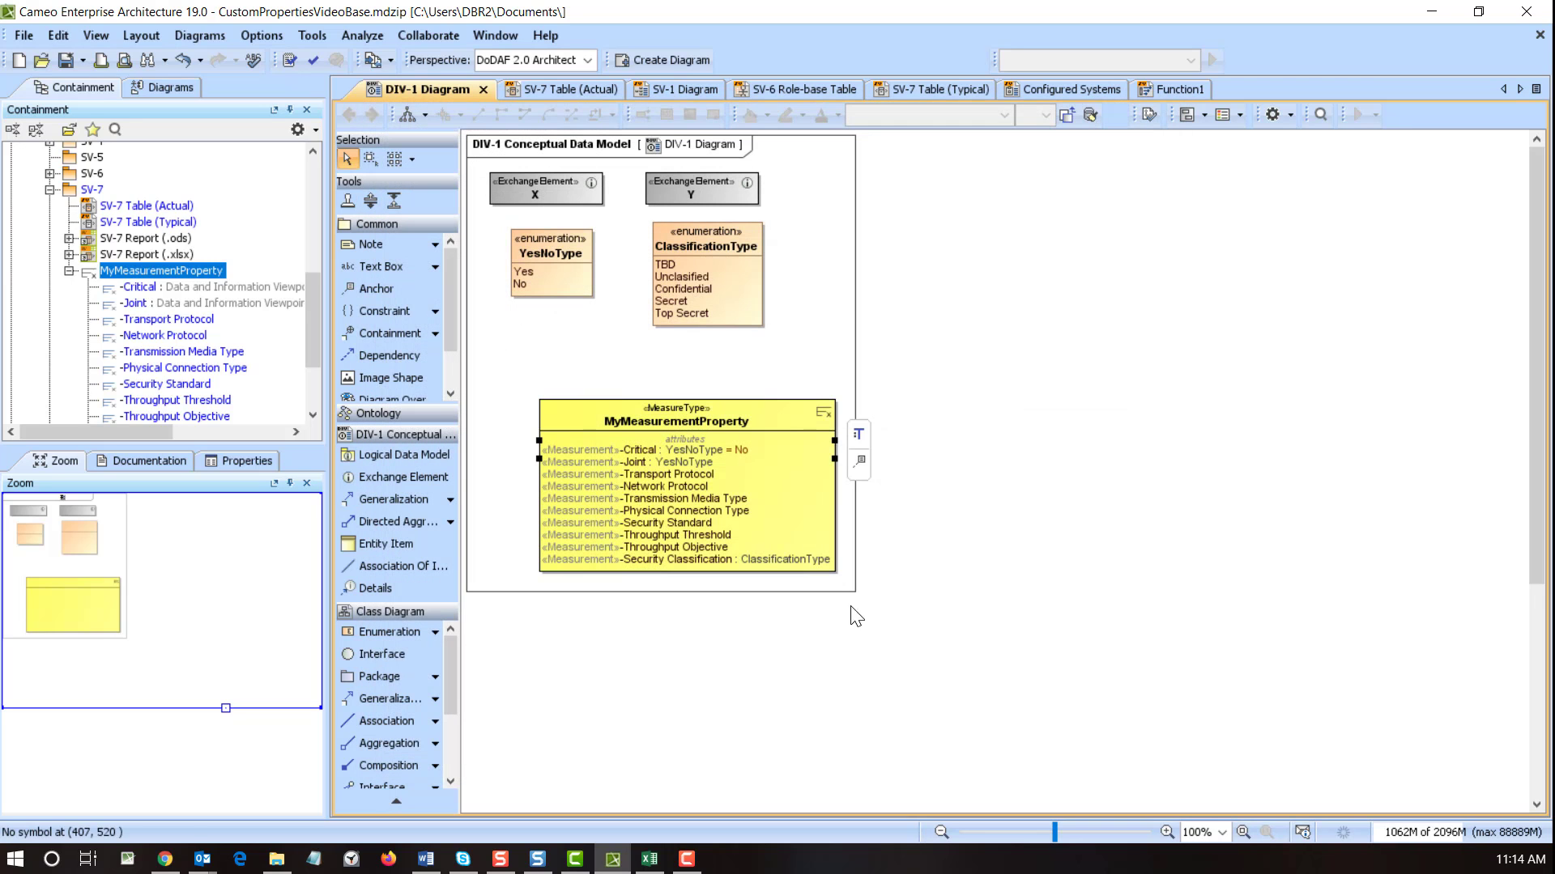
{"action": "left_click", "coordinate": [682, 462]}
{"action": "double_click", "coordinate": [682, 460]}
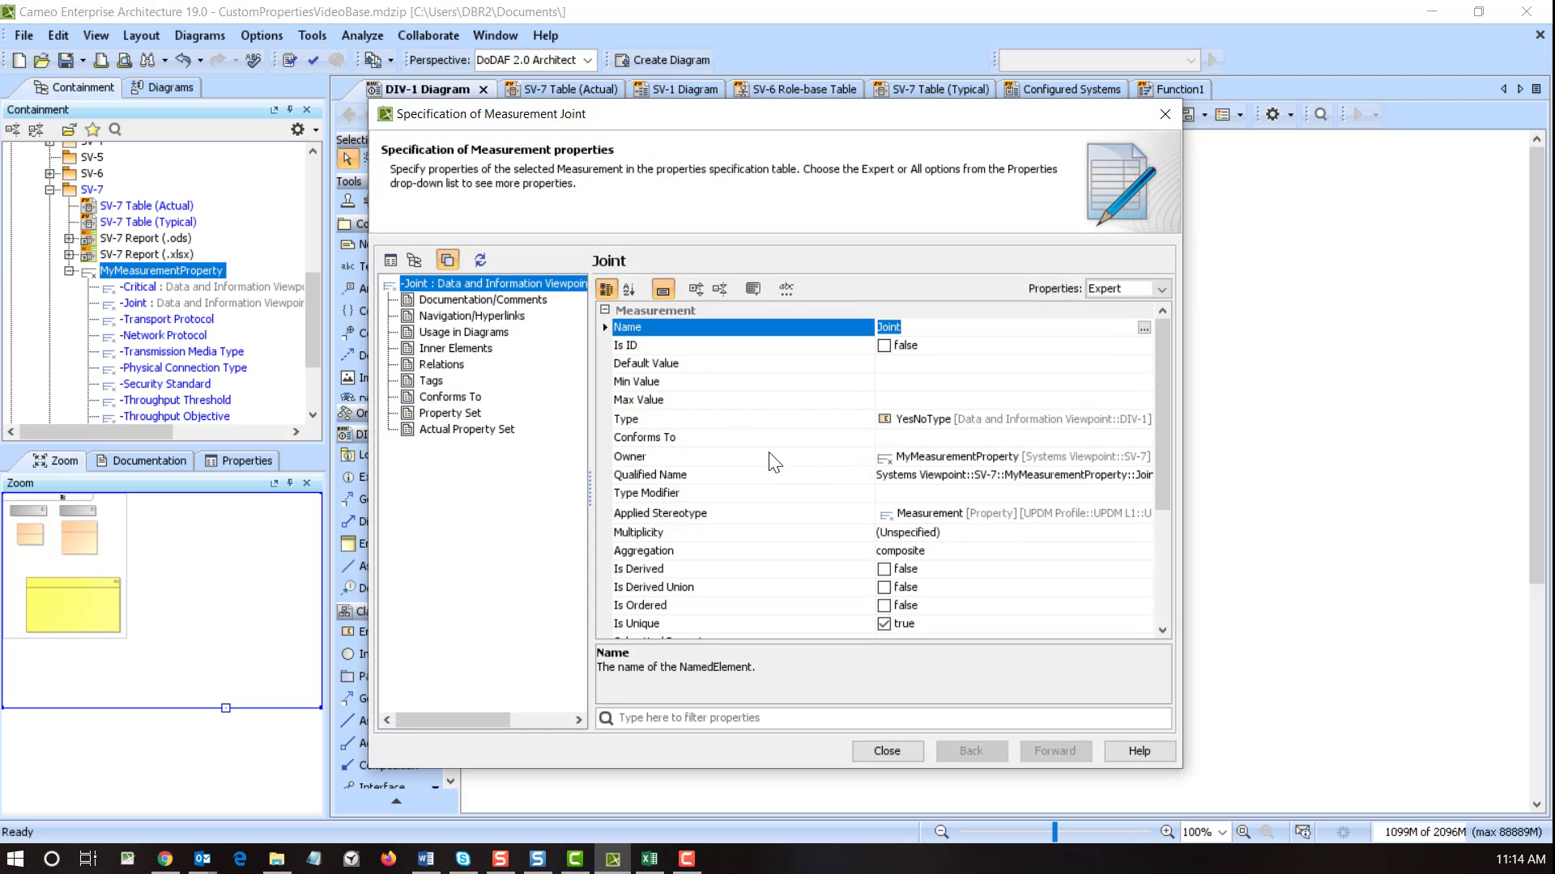
{"action": "left_click", "coordinate": [892, 363]}
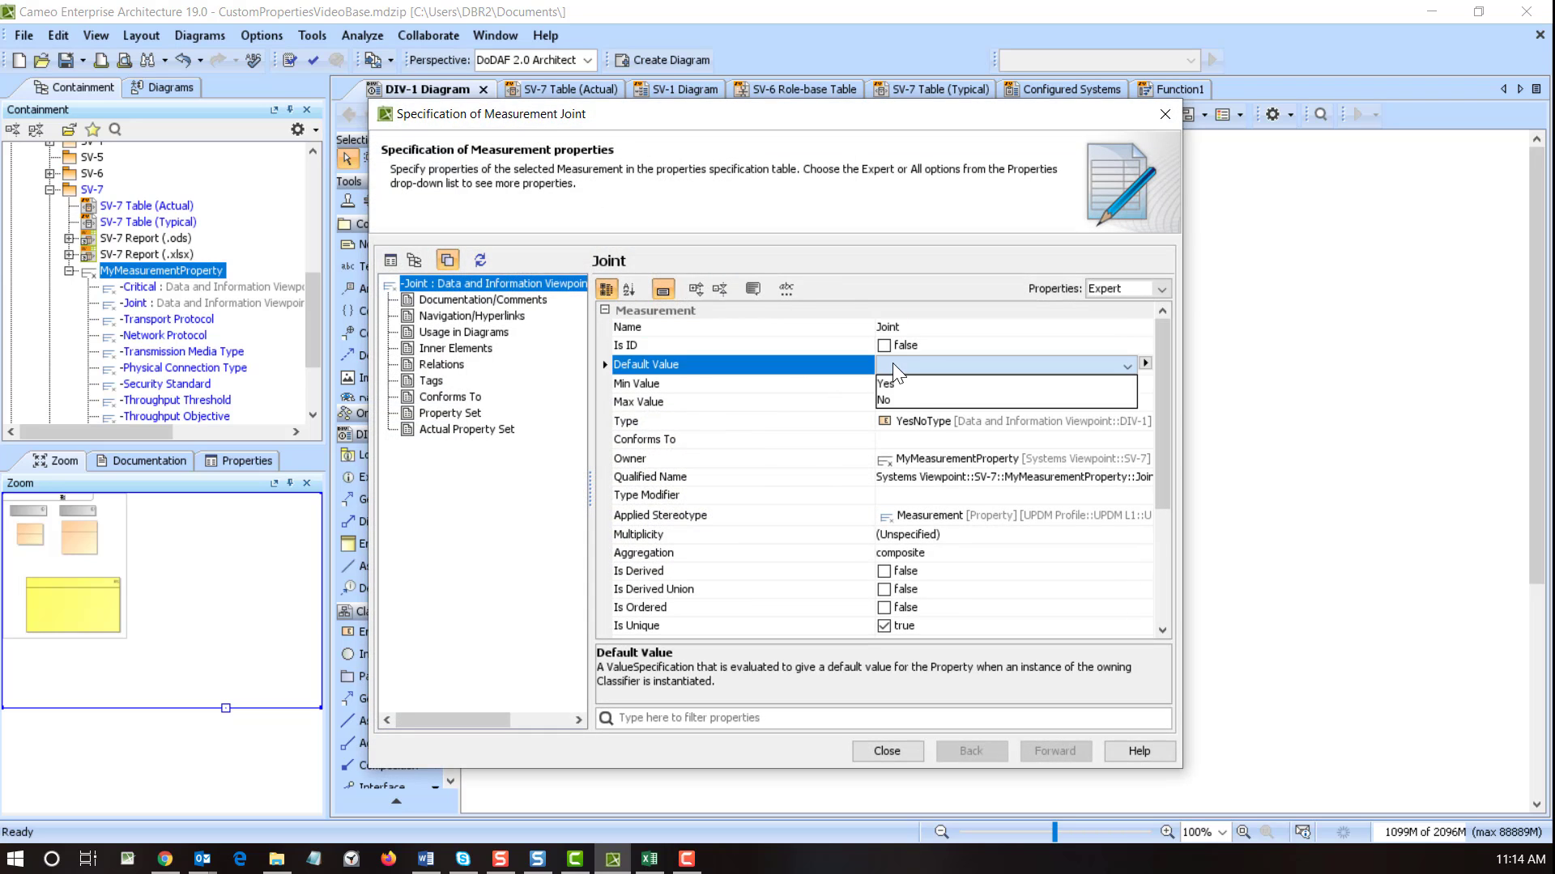
{"action": "left_click", "coordinate": [901, 395]}
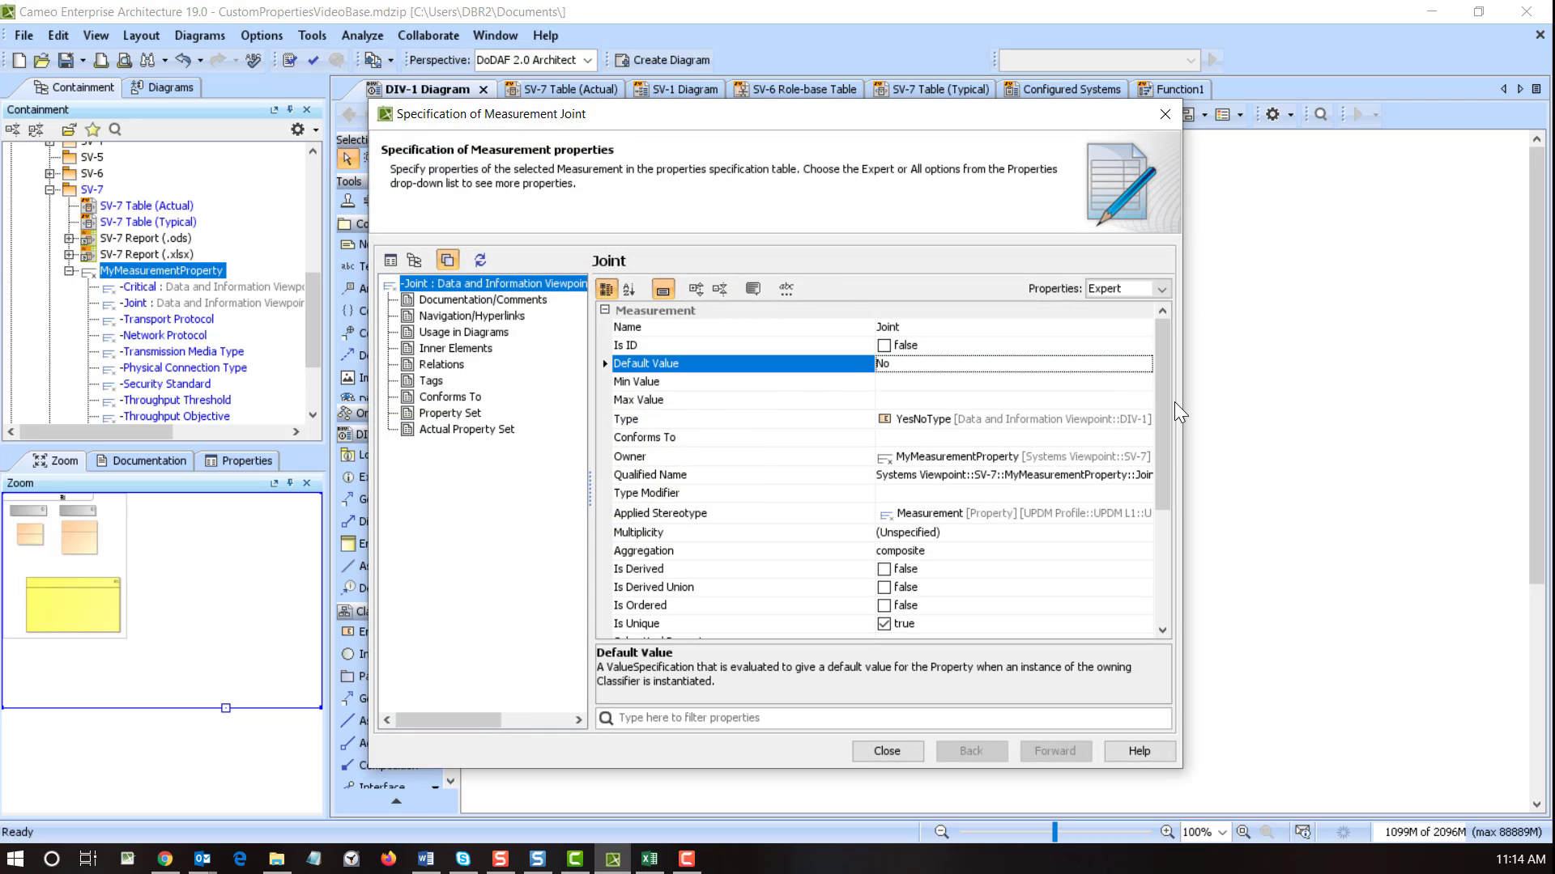
{"action": "left_click", "coordinate": [867, 758]}
- Set Security Classification's default value to TBD
{"action": "double_click", "coordinate": [683, 559]}
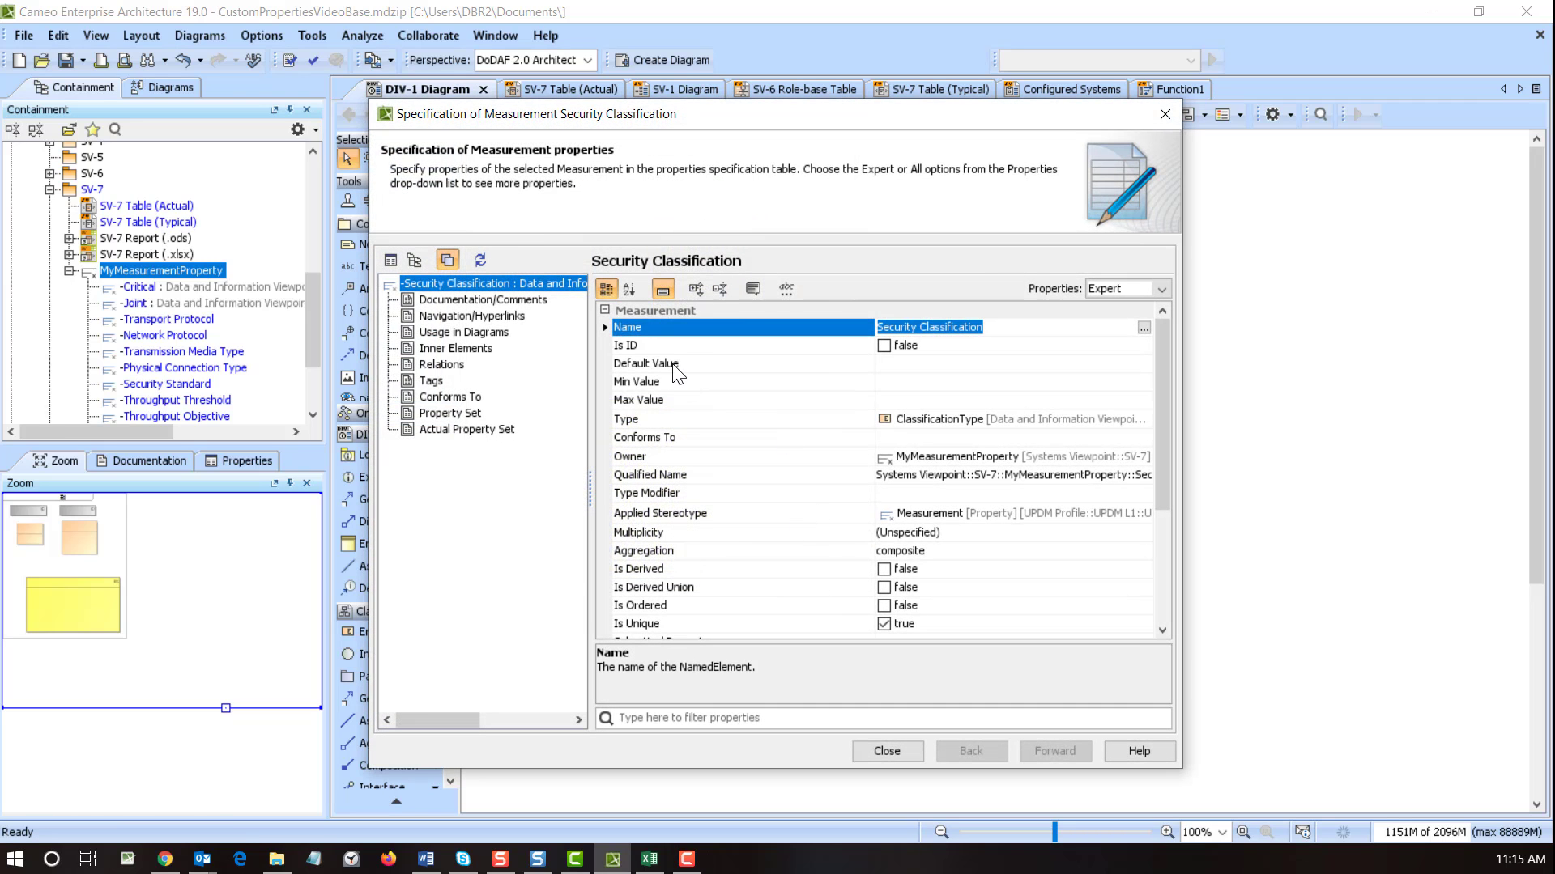
{"action": "left_click", "coordinate": [906, 363]}
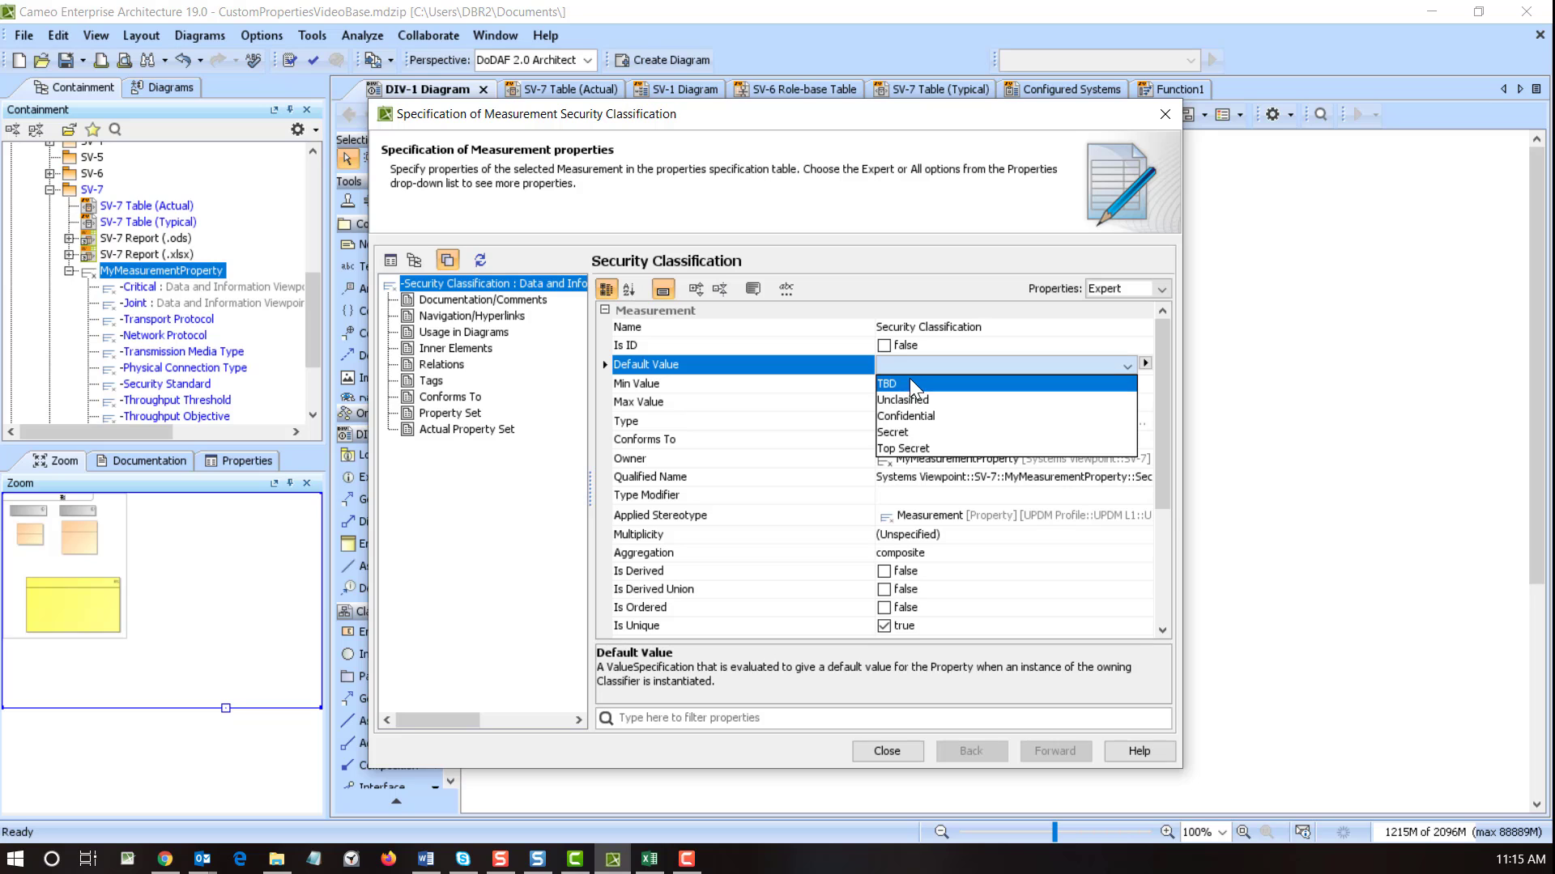
{"action": "left_click", "coordinate": [910, 377]}
{"action": "left_click", "coordinate": [877, 753]}
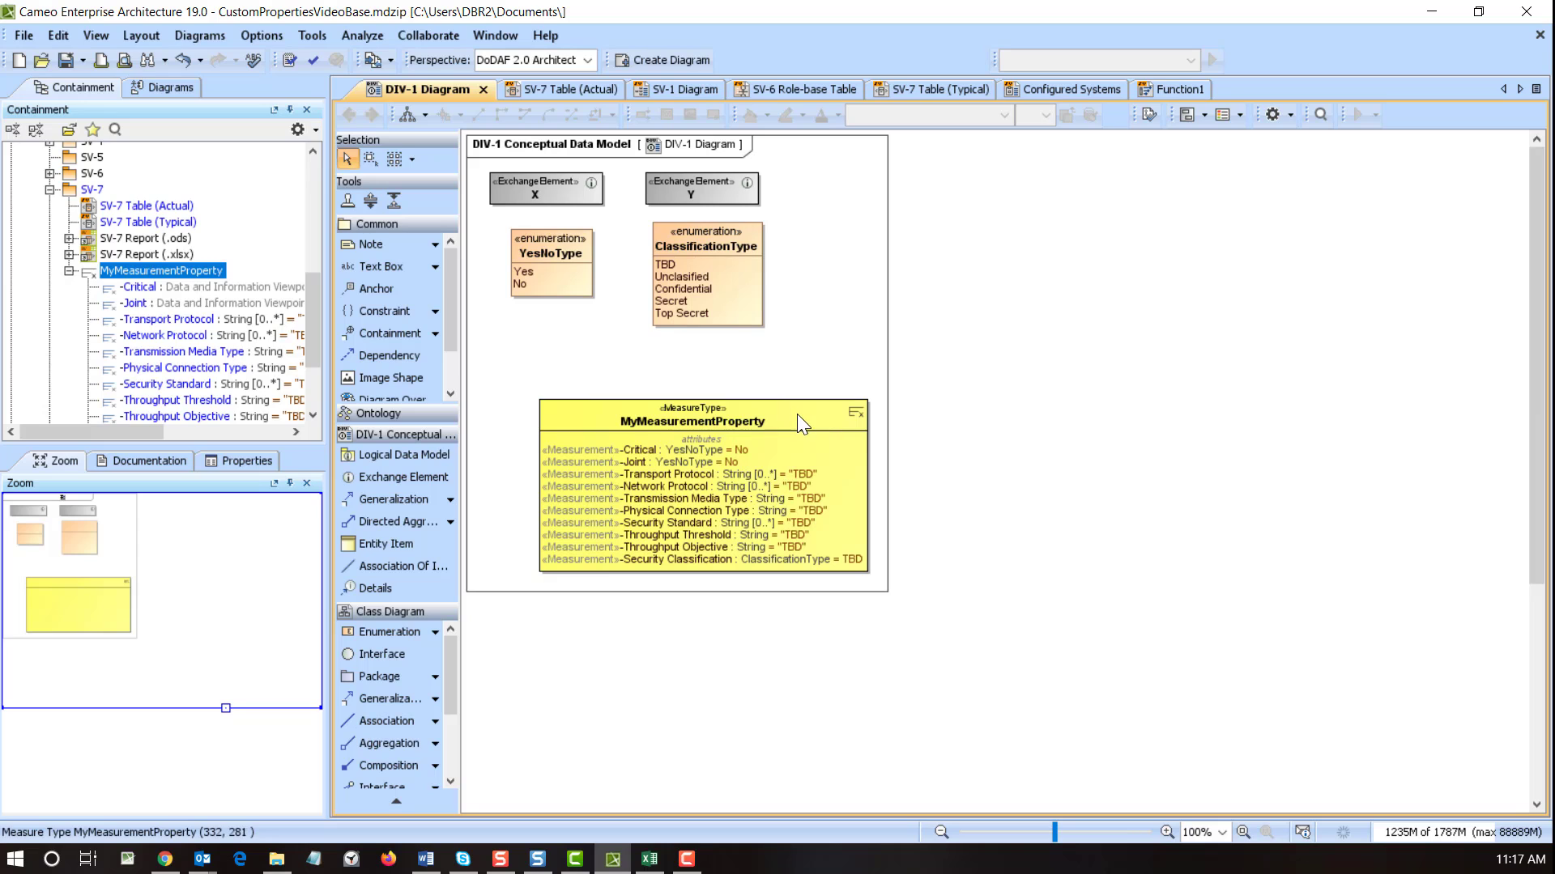
{"action": "right_click", "coordinate": [755, 415]}
{"action": "key", "text": "Escape"}
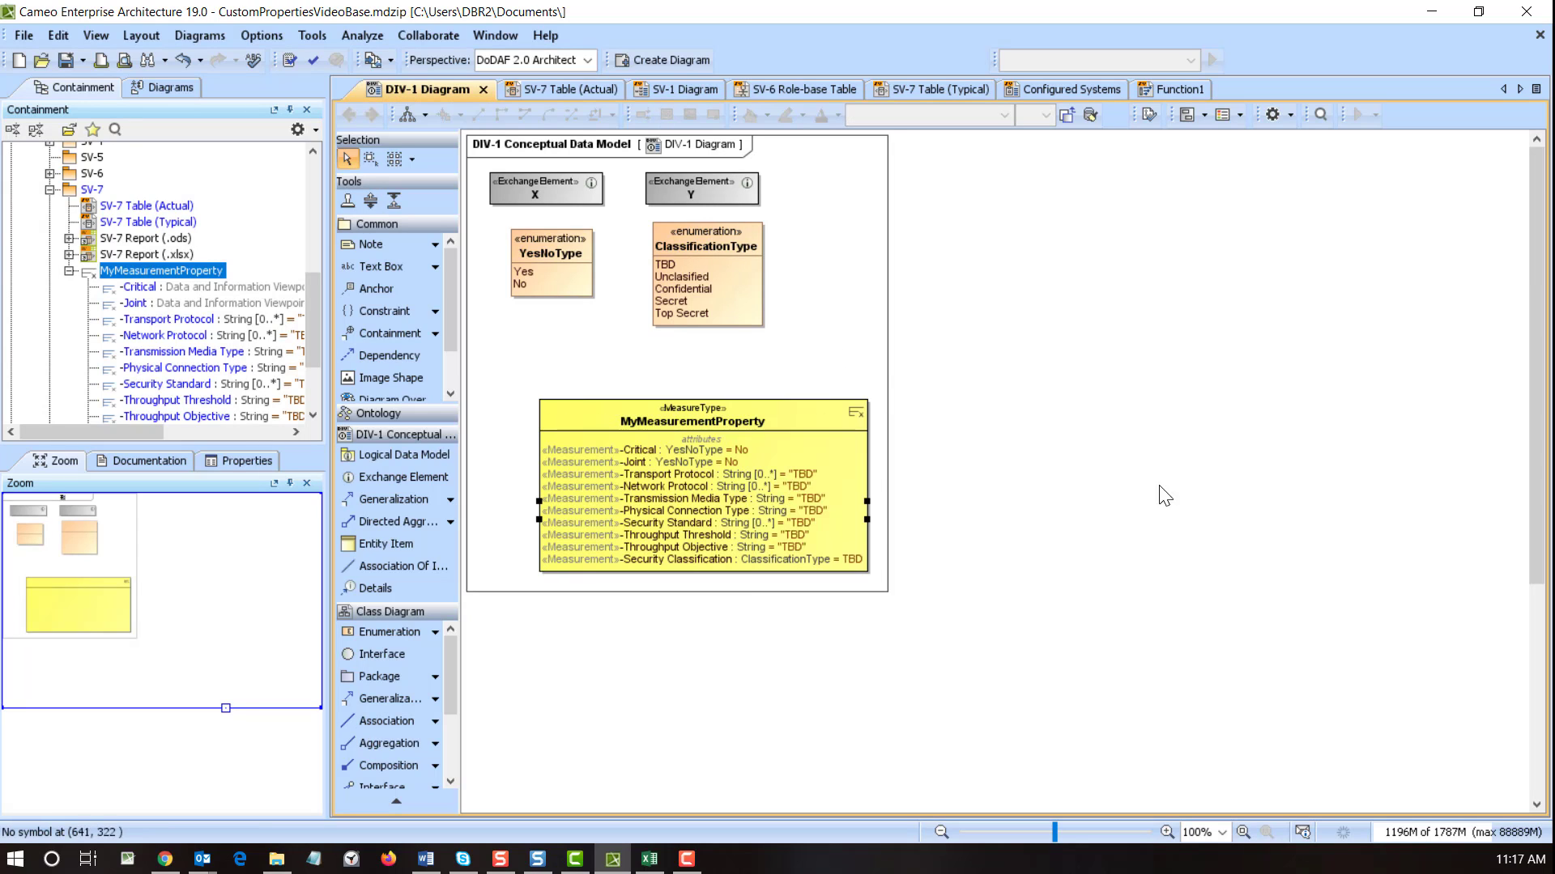
{"action": "left_click", "coordinate": [1086, 571]}
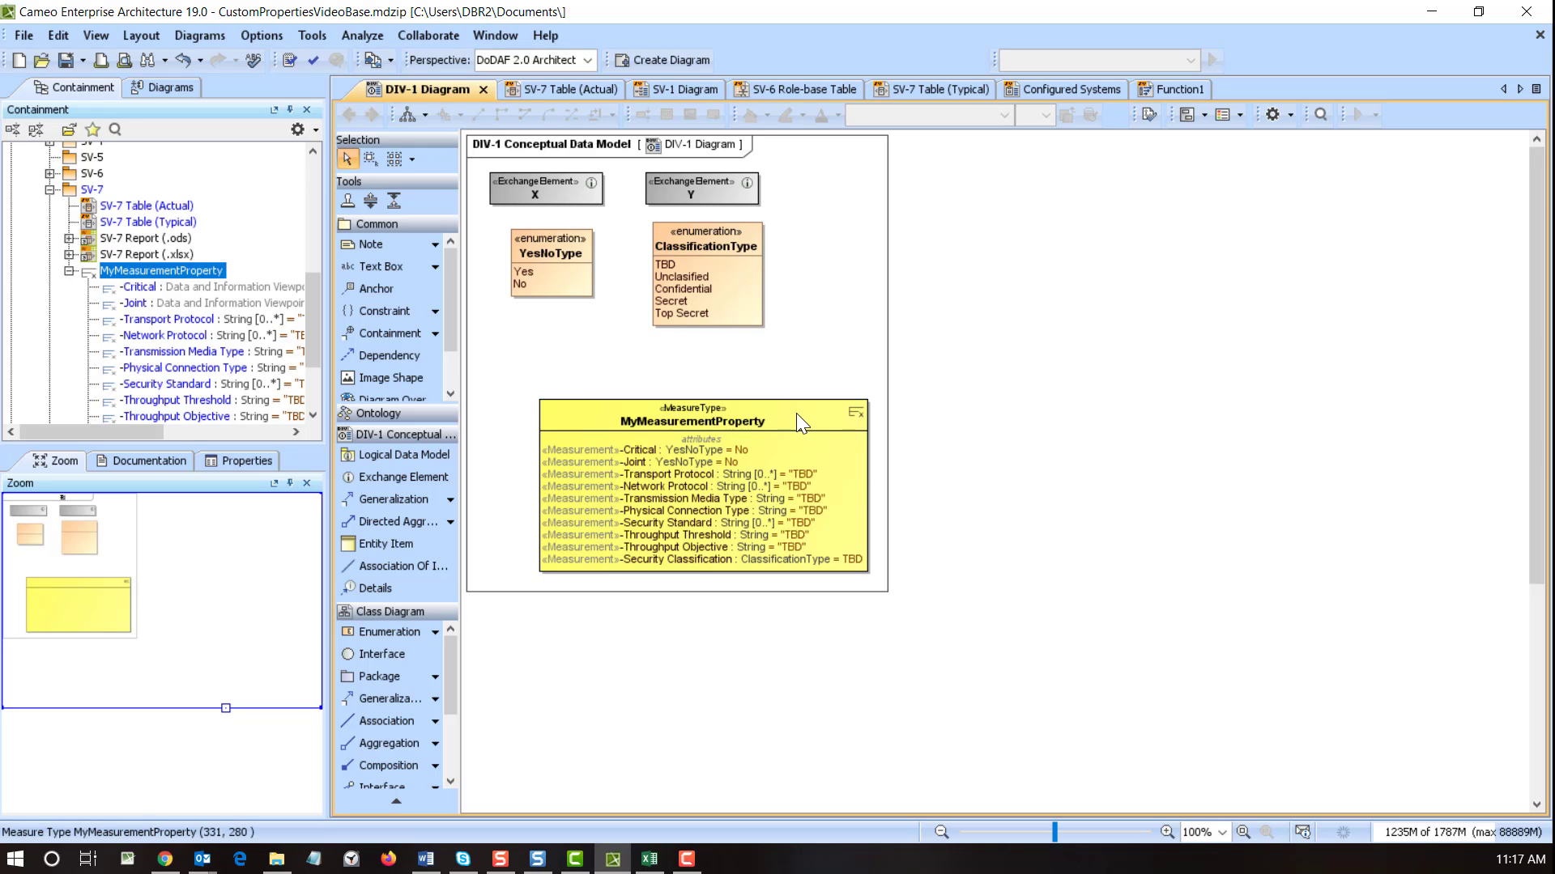
- Add the DoDAFProperties stereotype to MyMeasurementProperty and apply it
{"action": "right_click", "coordinate": [754, 417]}
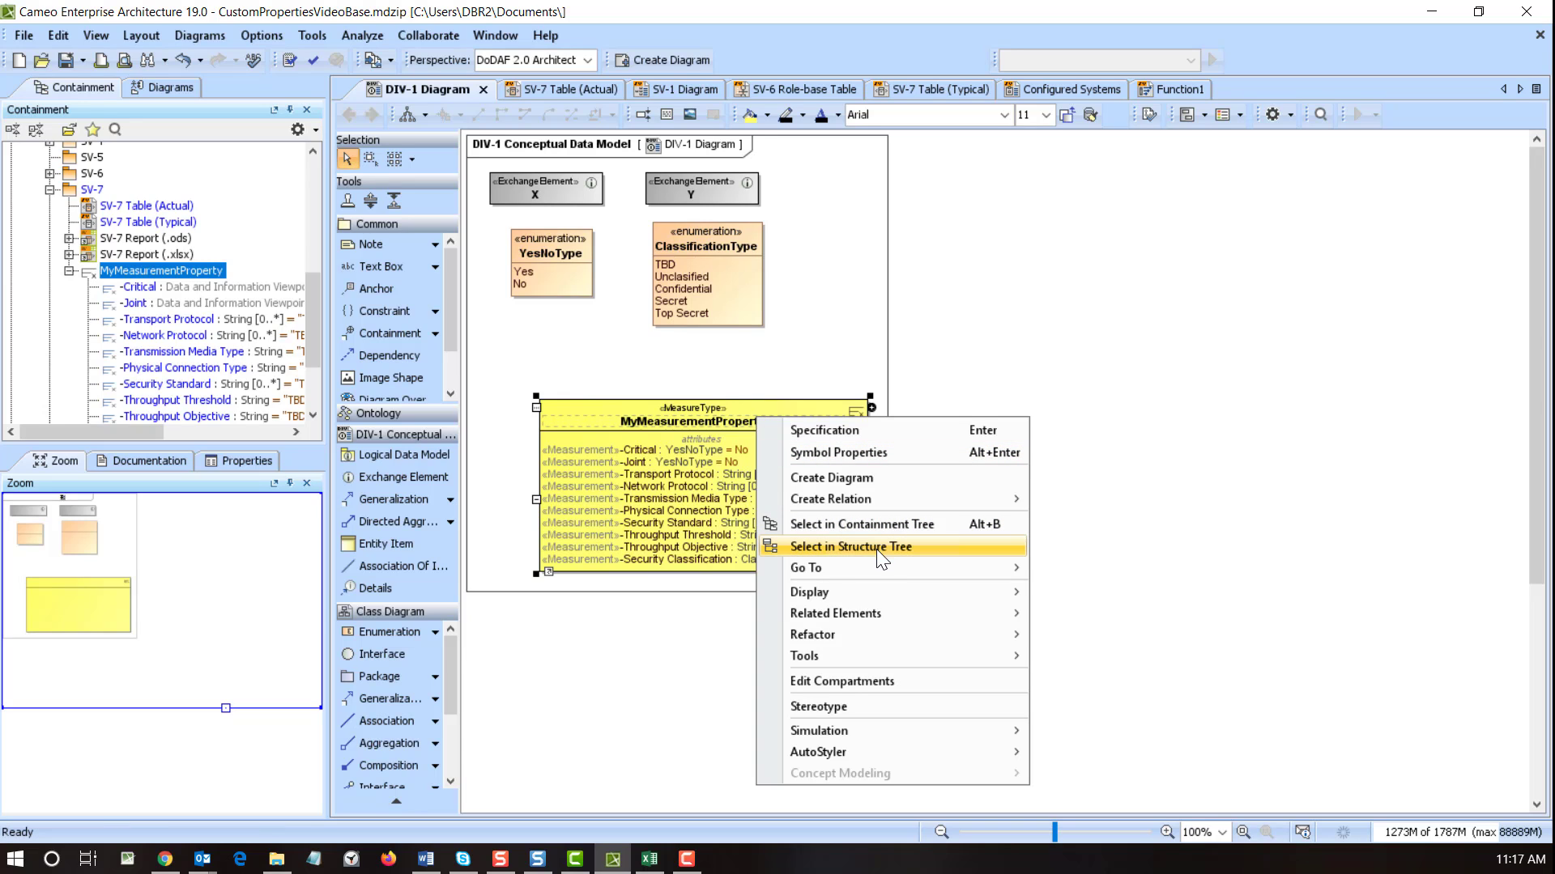
{"action": "left_click", "coordinate": [852, 707]}
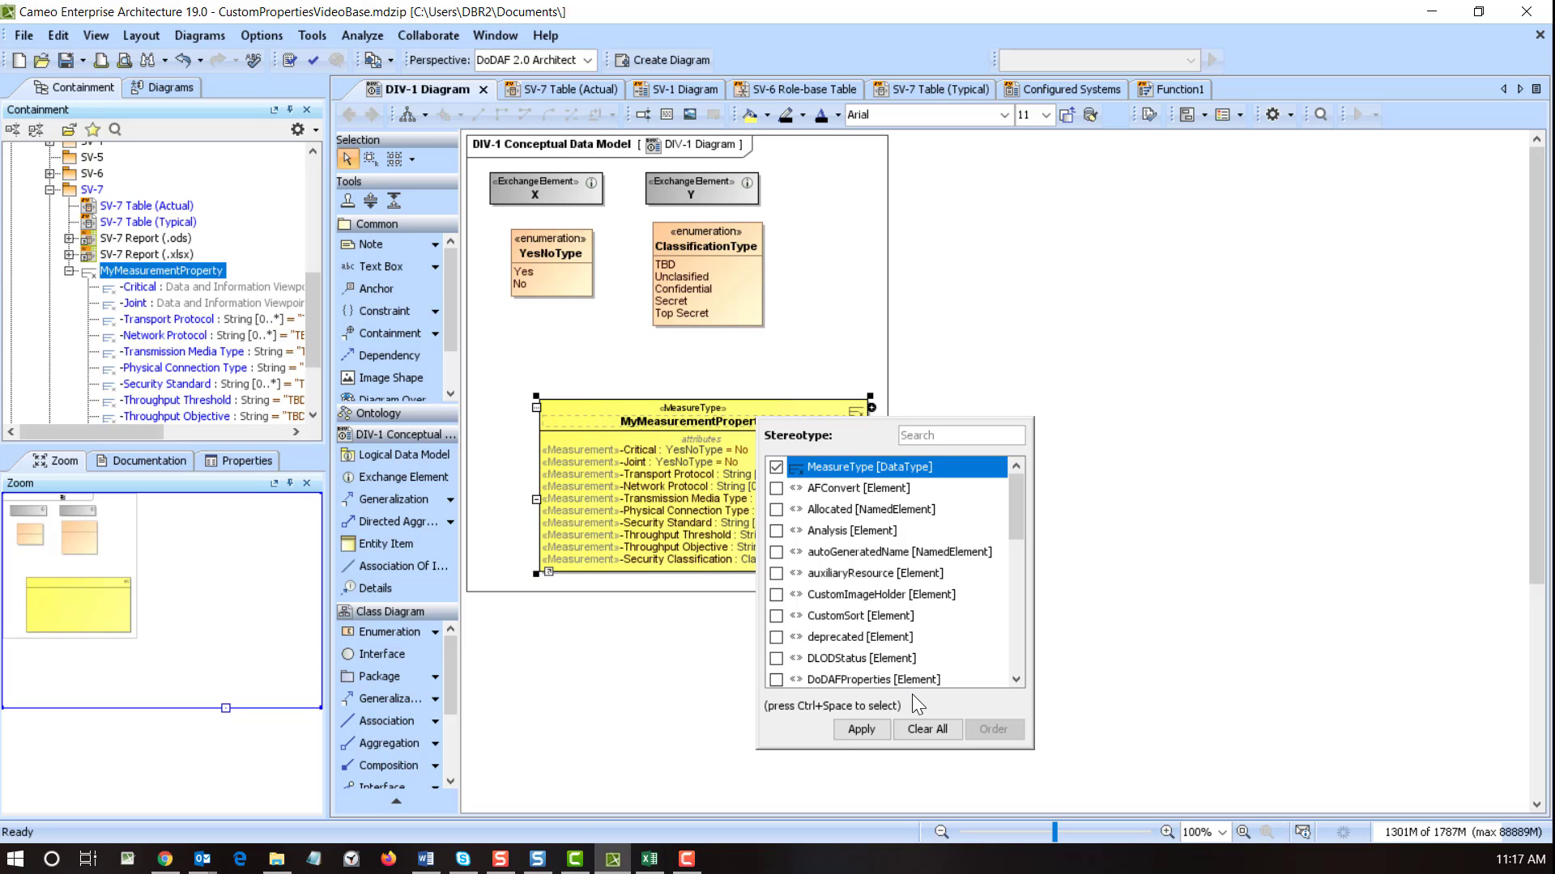
{"action": "left_click", "coordinate": [776, 681]}
{"action": "left_click", "coordinate": [852, 730]}
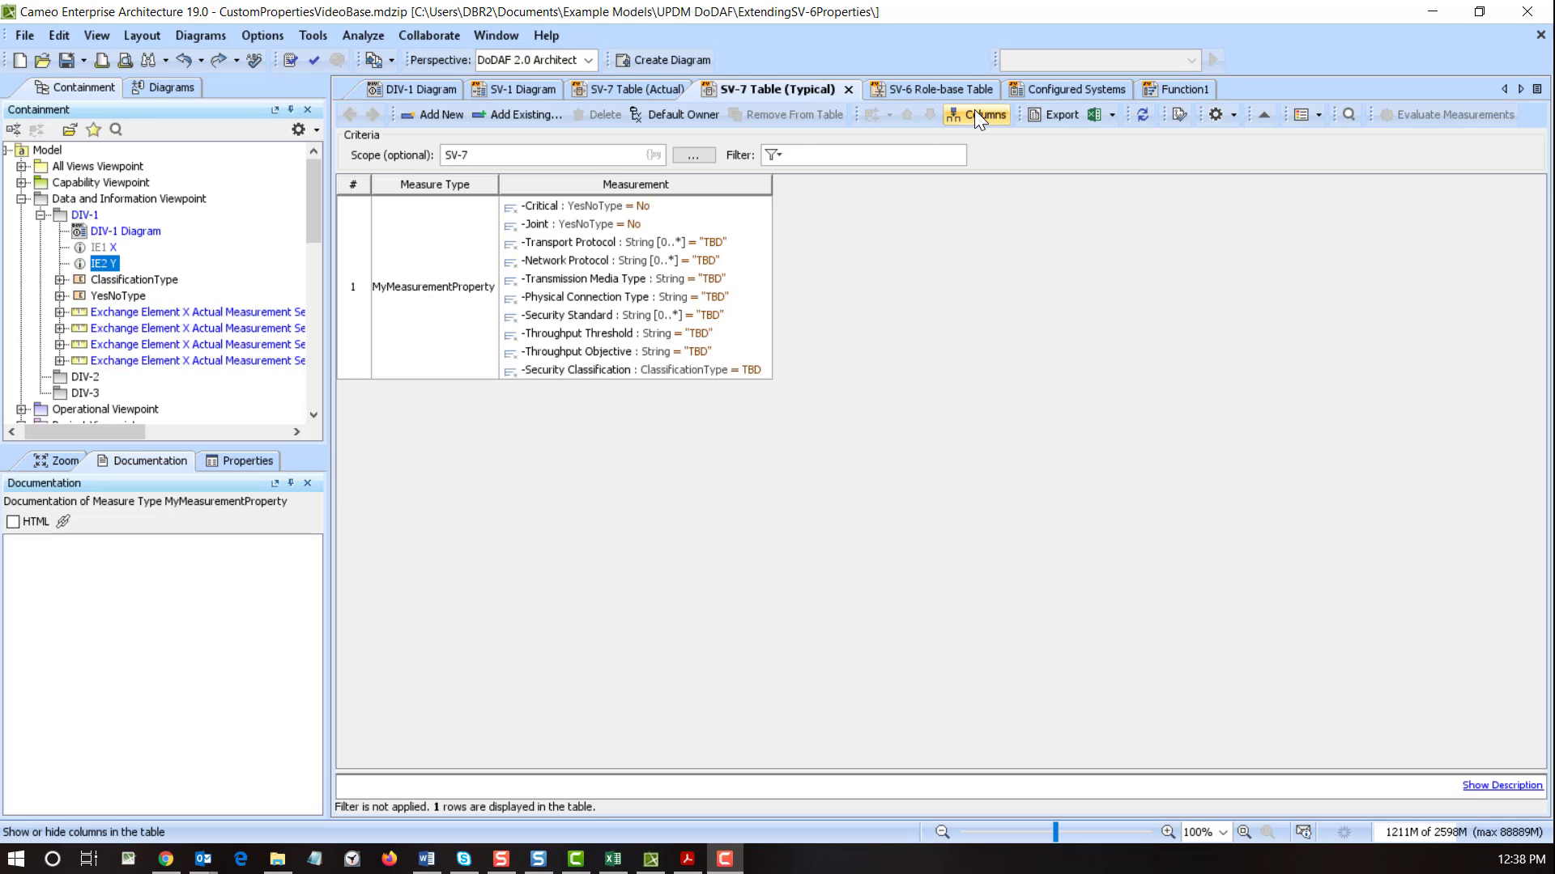
- Add the appliesFor column to the SV-7 Table (Typical)
{"action": "left_click", "coordinate": [977, 115]}
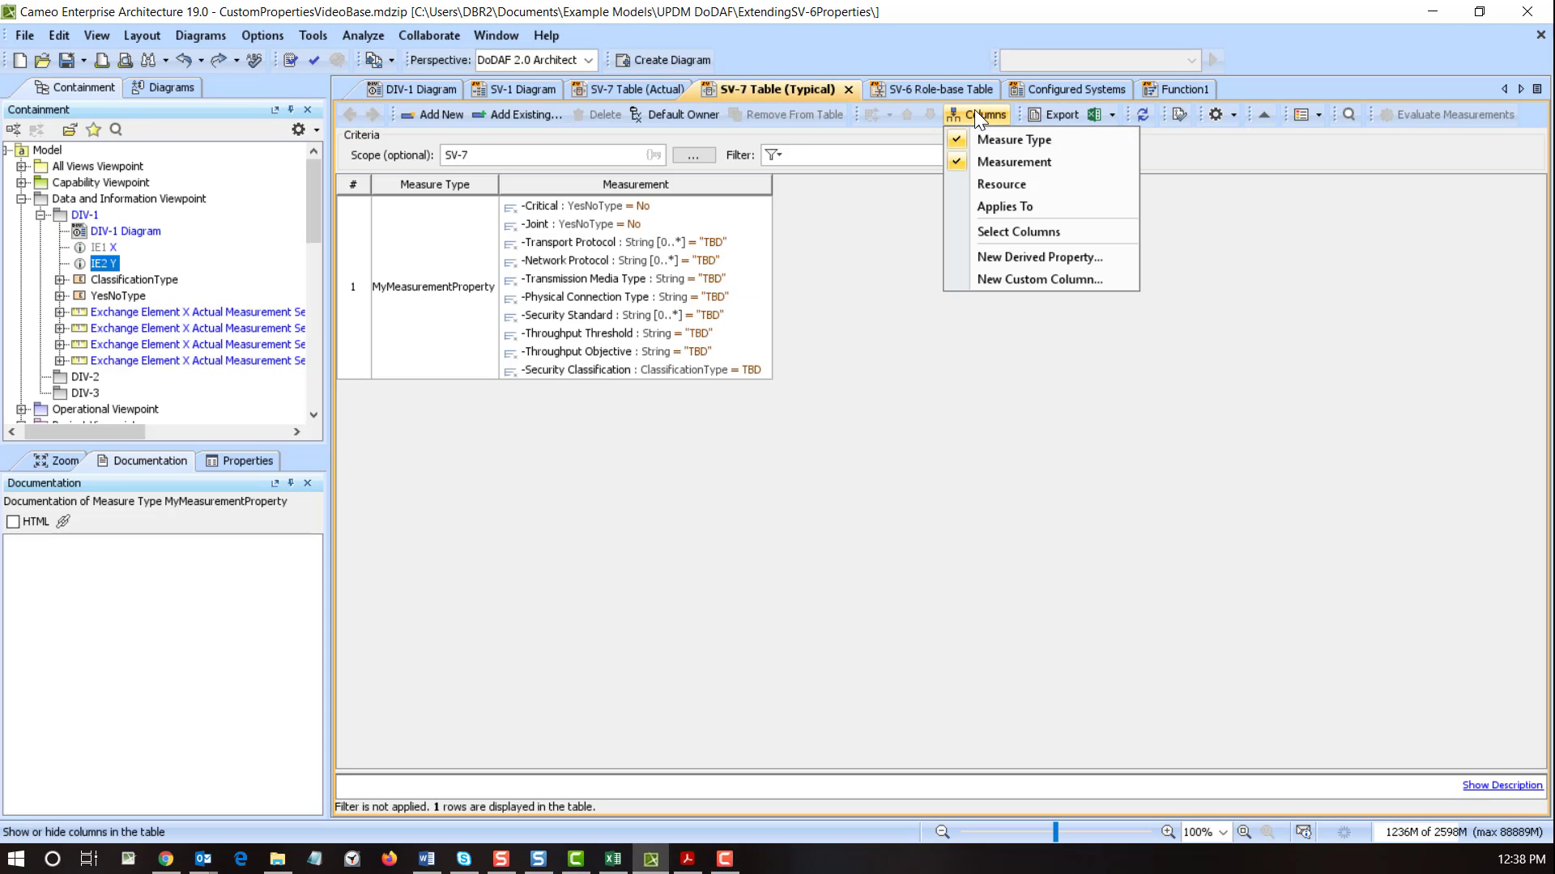
{"action": "left_click", "coordinate": [1012, 233]}
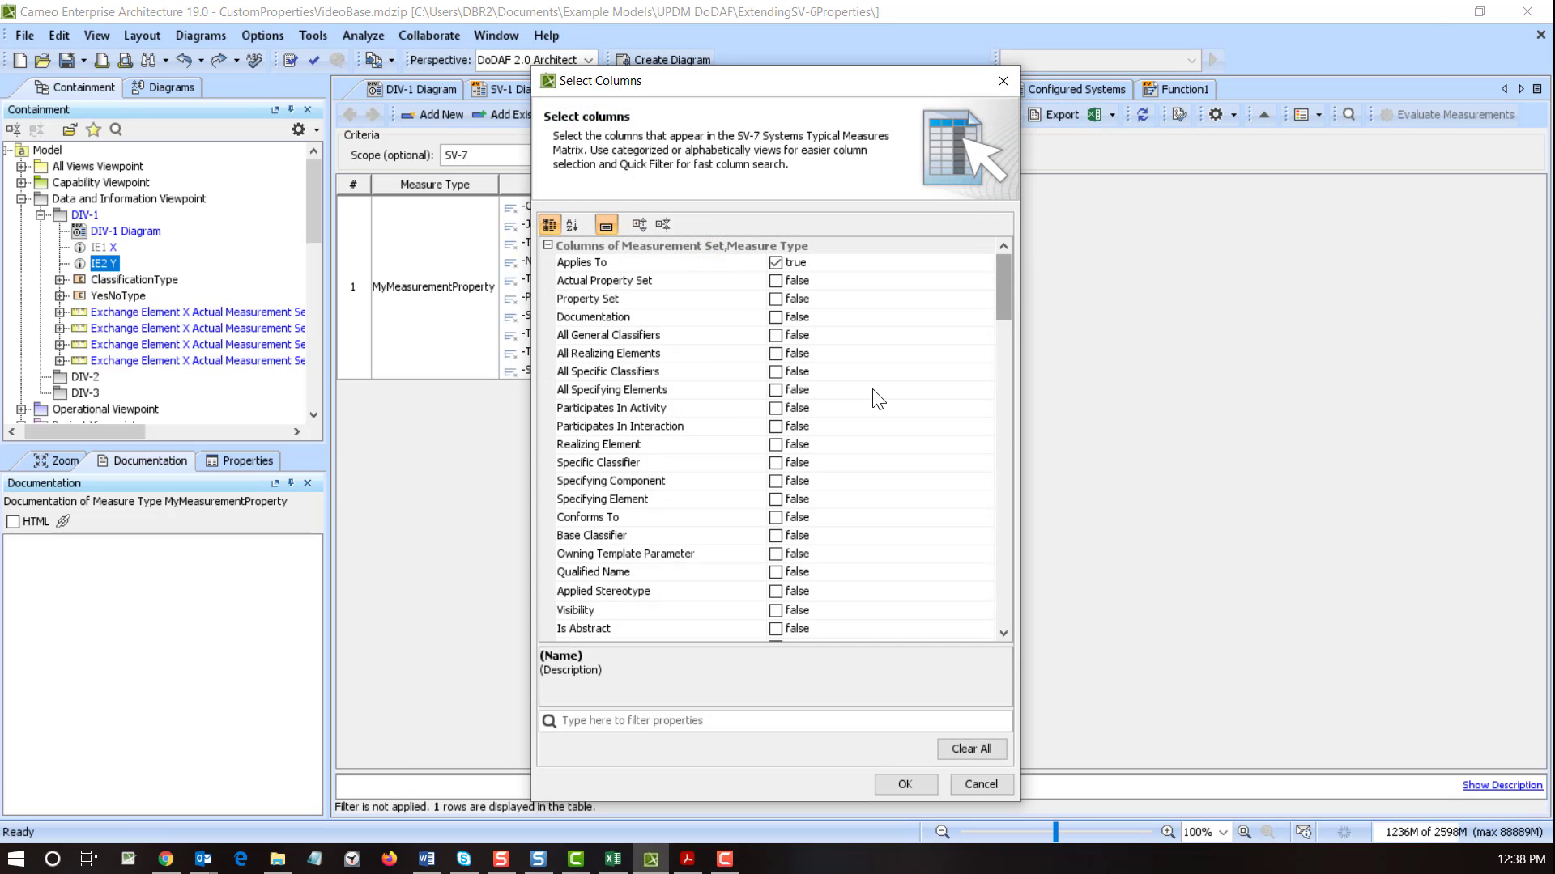
{"action": "type", "text": "appli"}
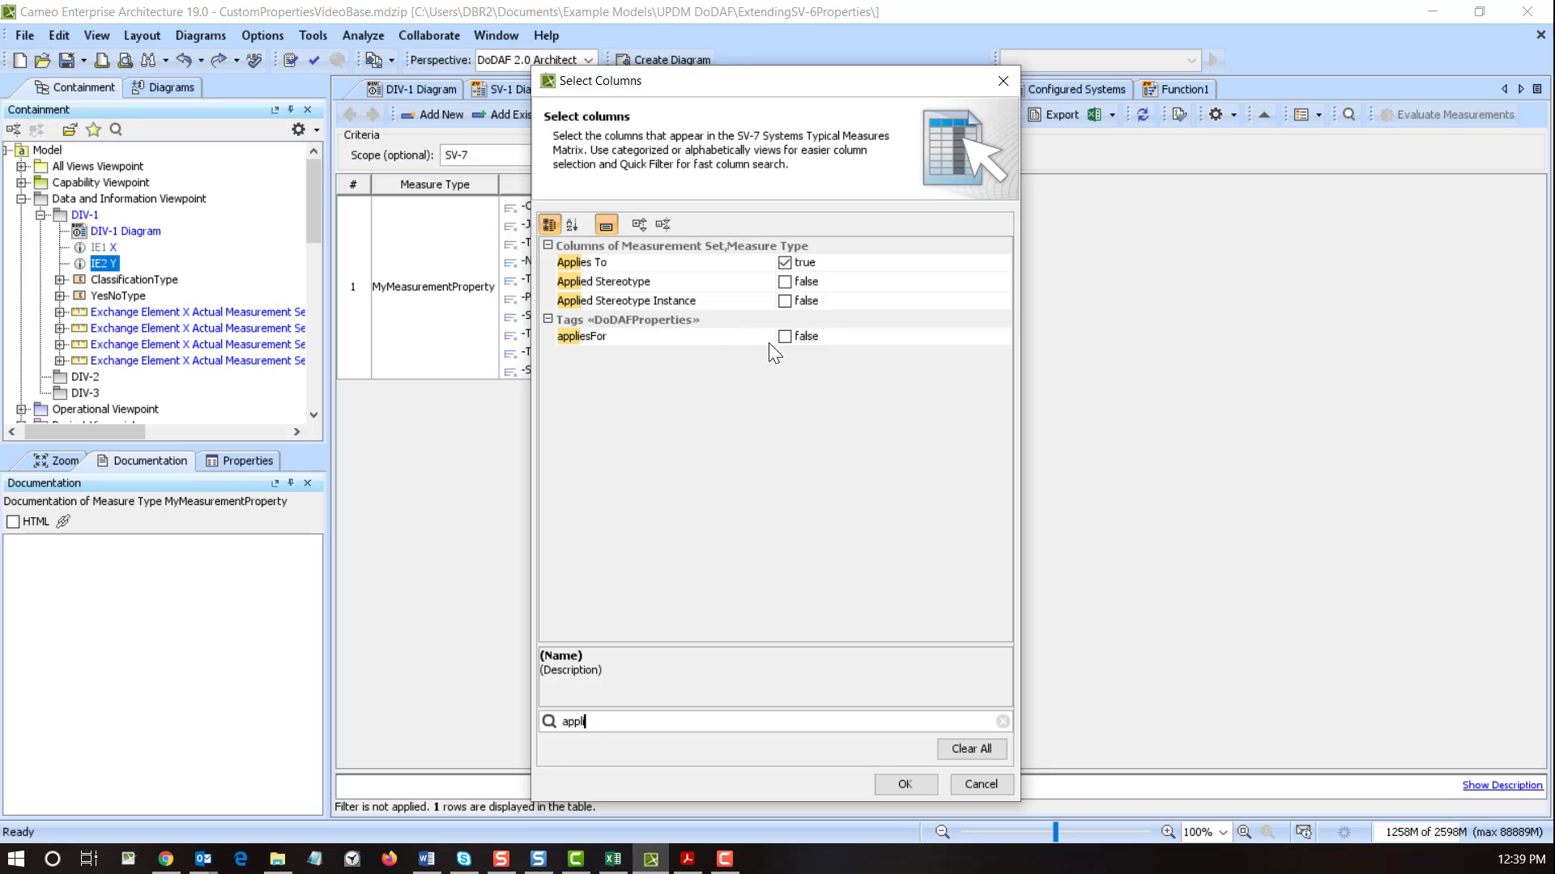
{"action": "left_click", "coordinate": [785, 337]}
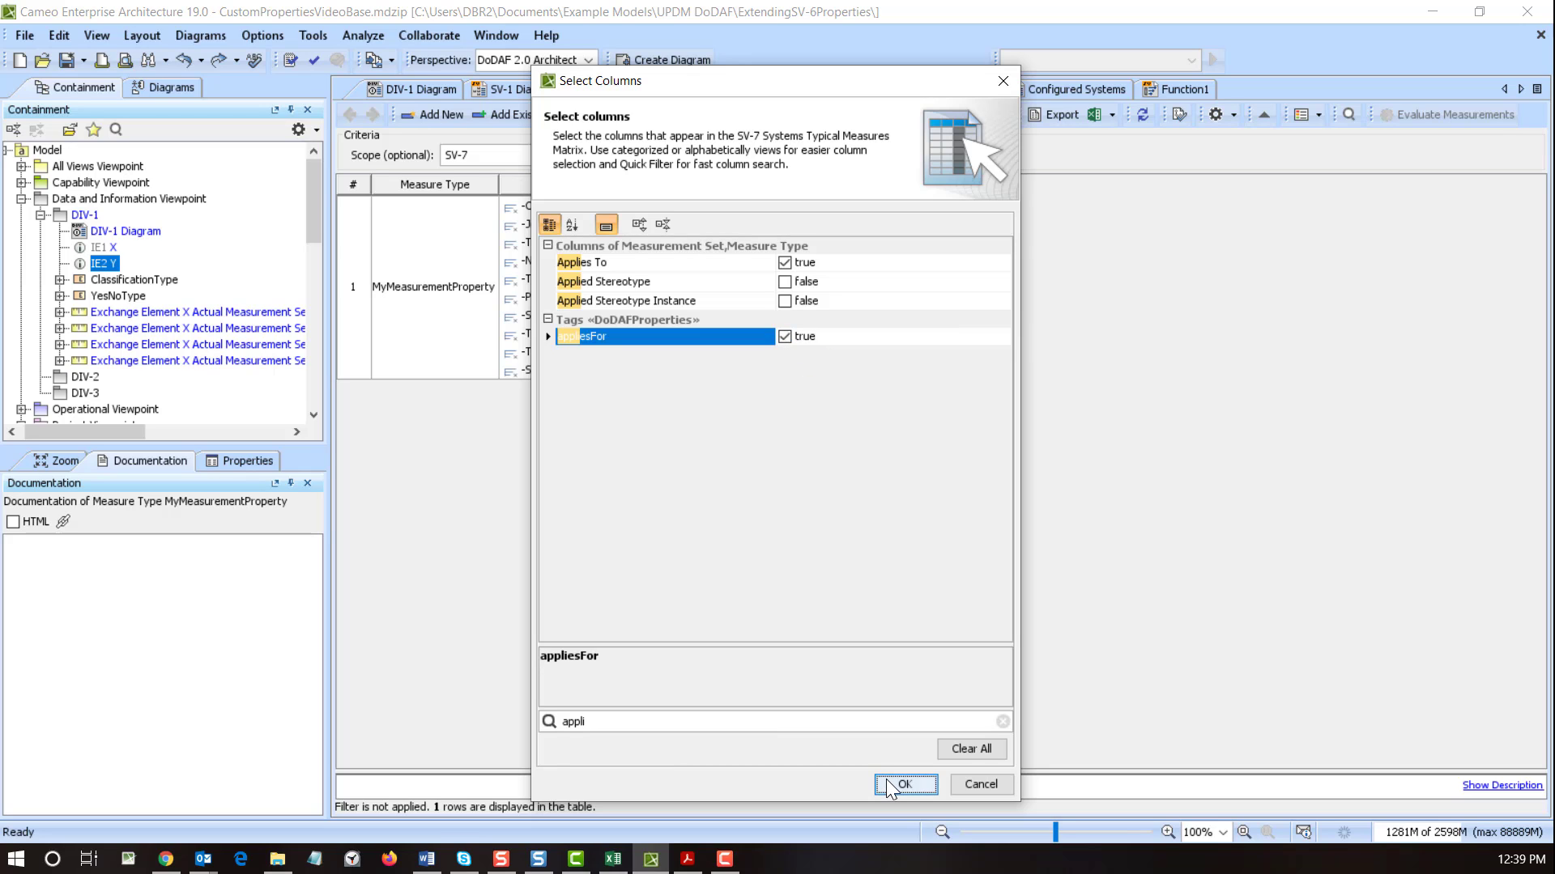
{"action": "left_click", "coordinate": [923, 783]}
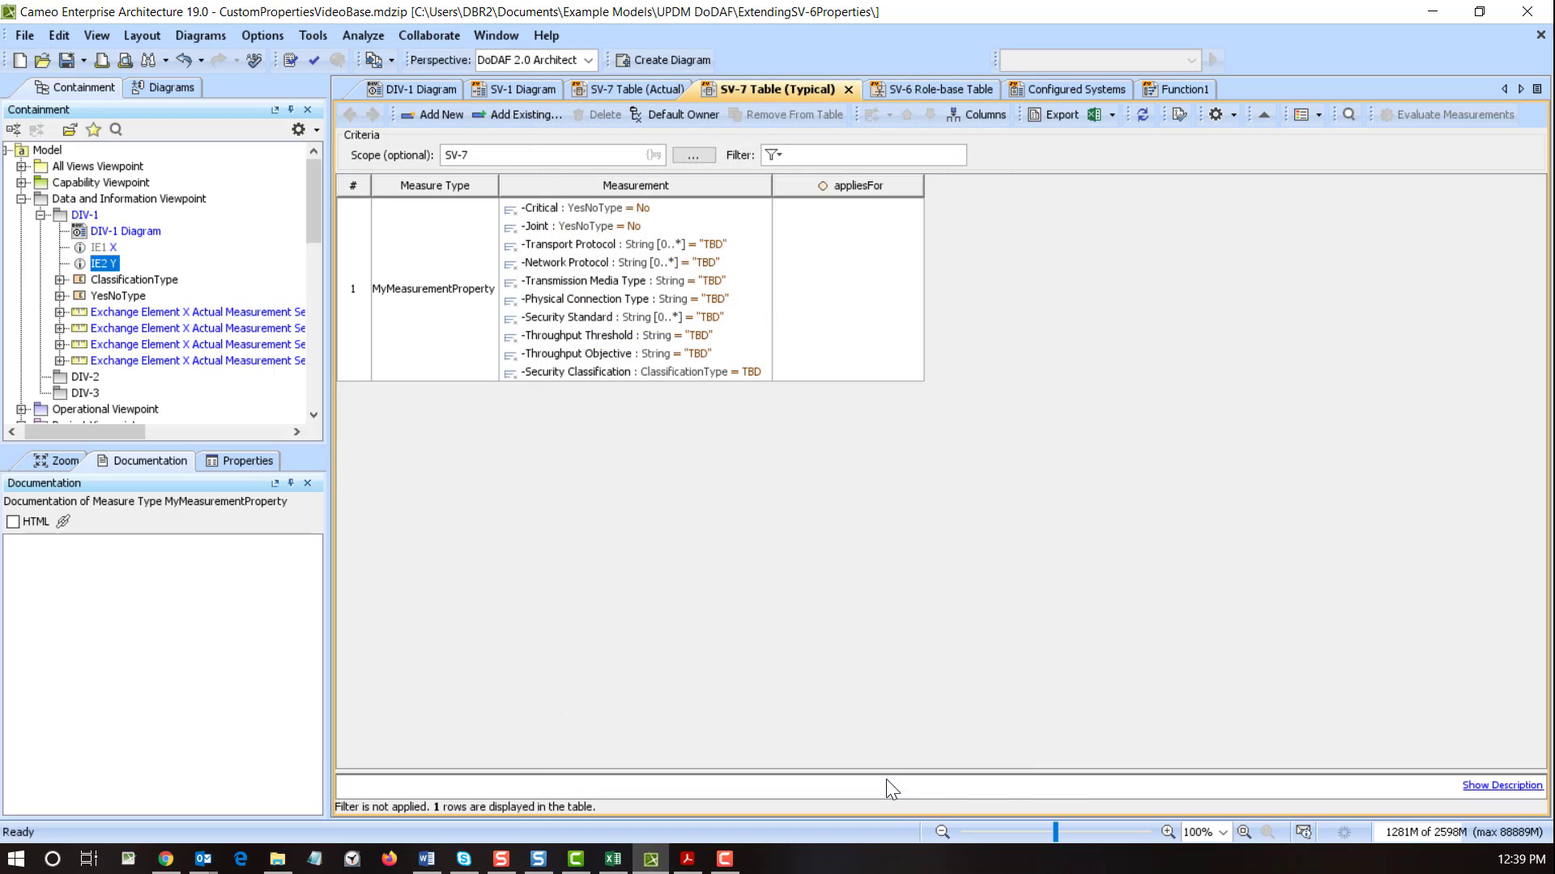
- Set MyMeasurementProperty's appliesFor to Exchange, found under UPDM Profile > Core > AllElements
{"action": "left_click", "coordinate": [877, 255]}
{"action": "left_click", "coordinate": [913, 200]}
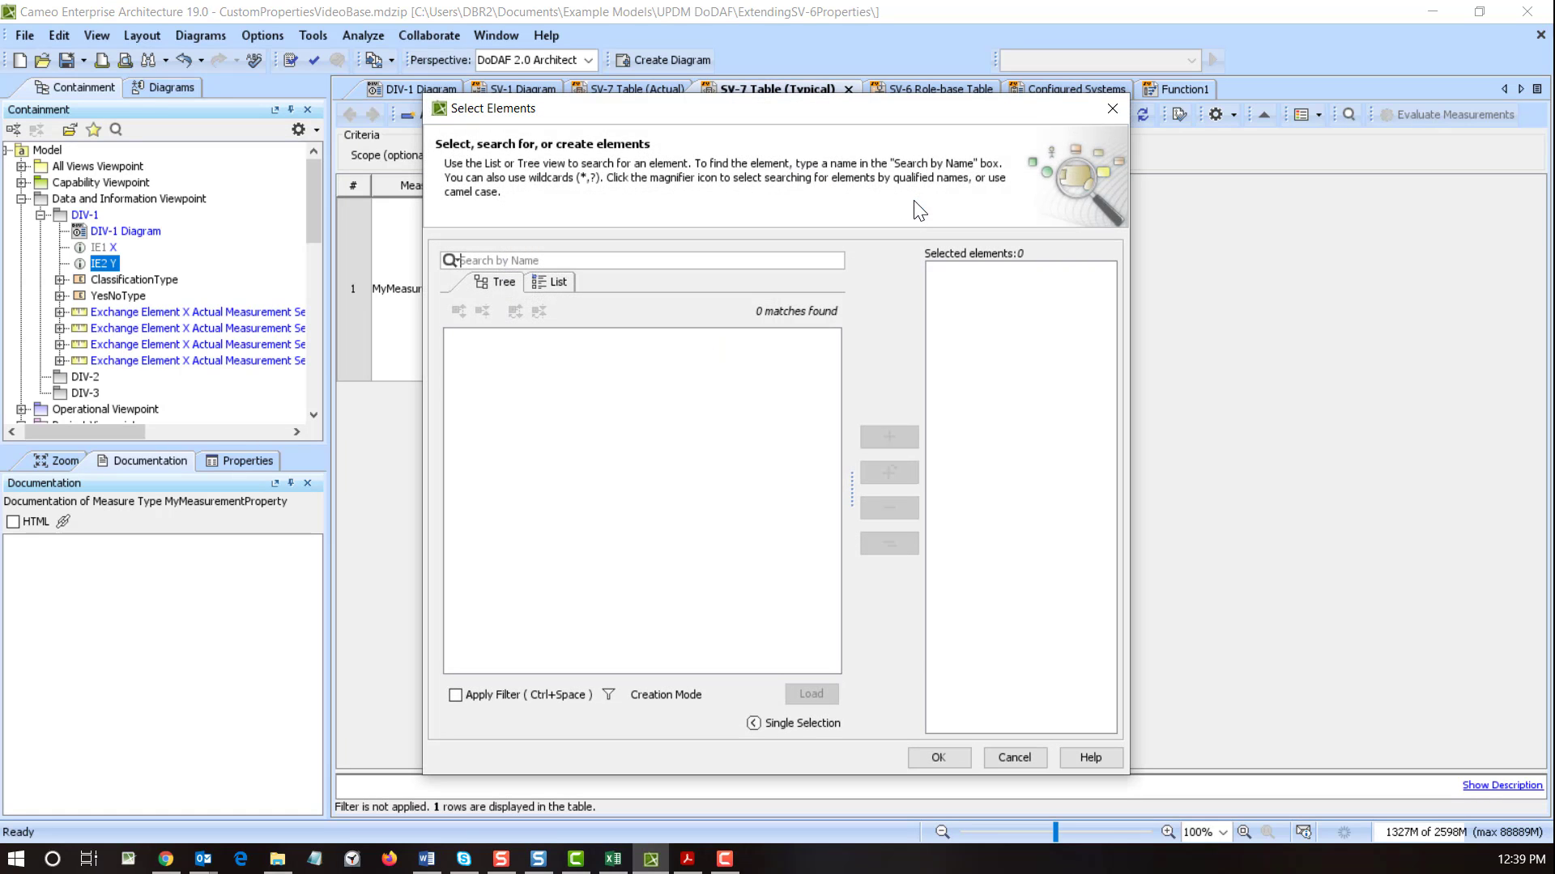
{"action": "left_click", "coordinate": [764, 257]}
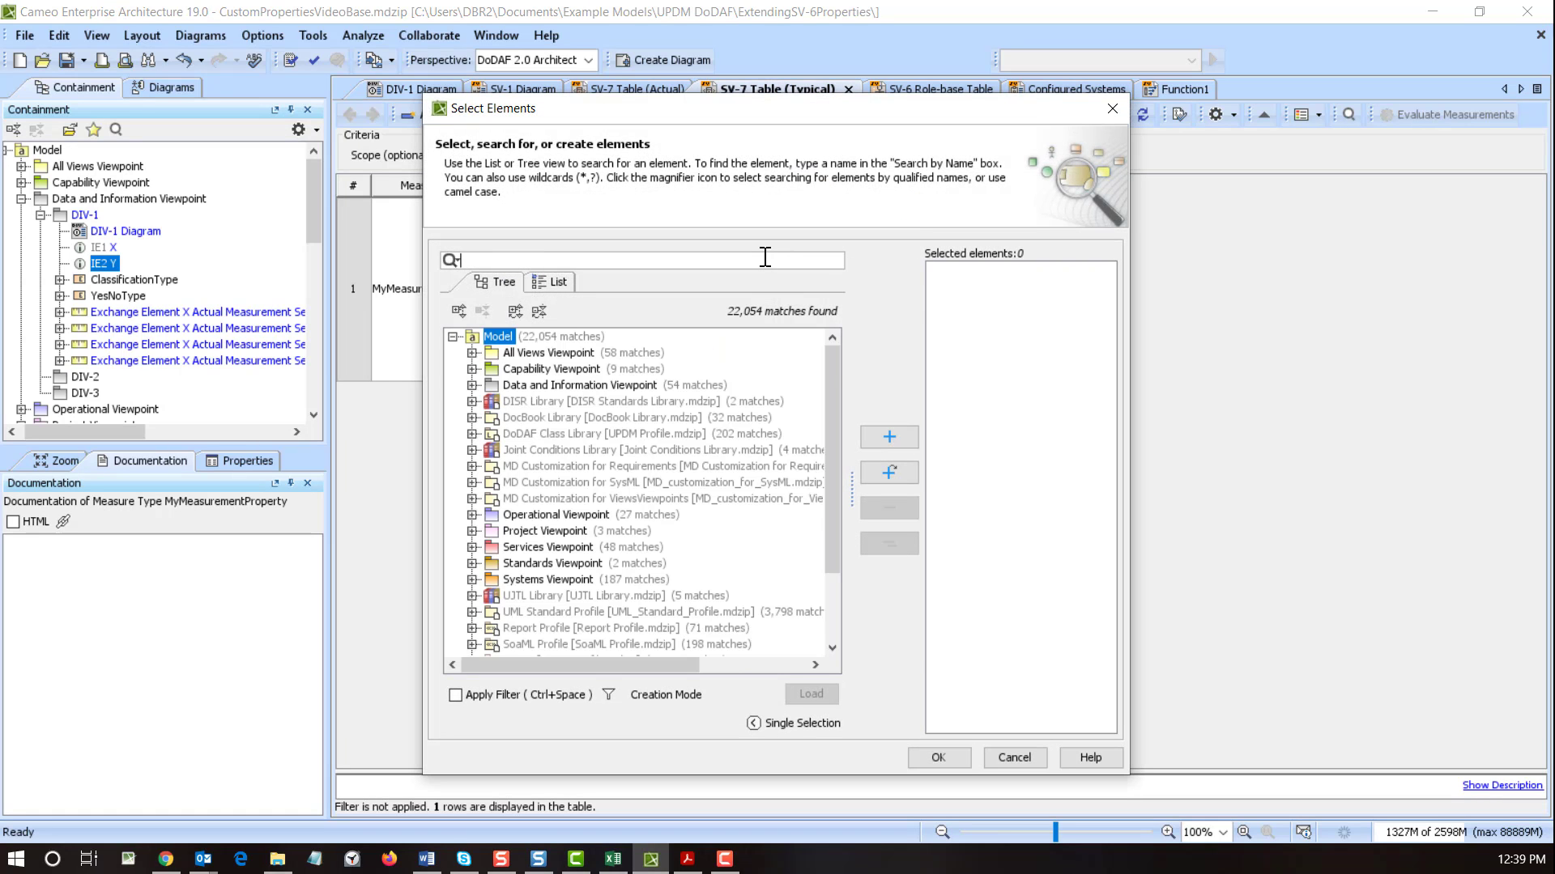
{"action": "type", "text": "exchange"}
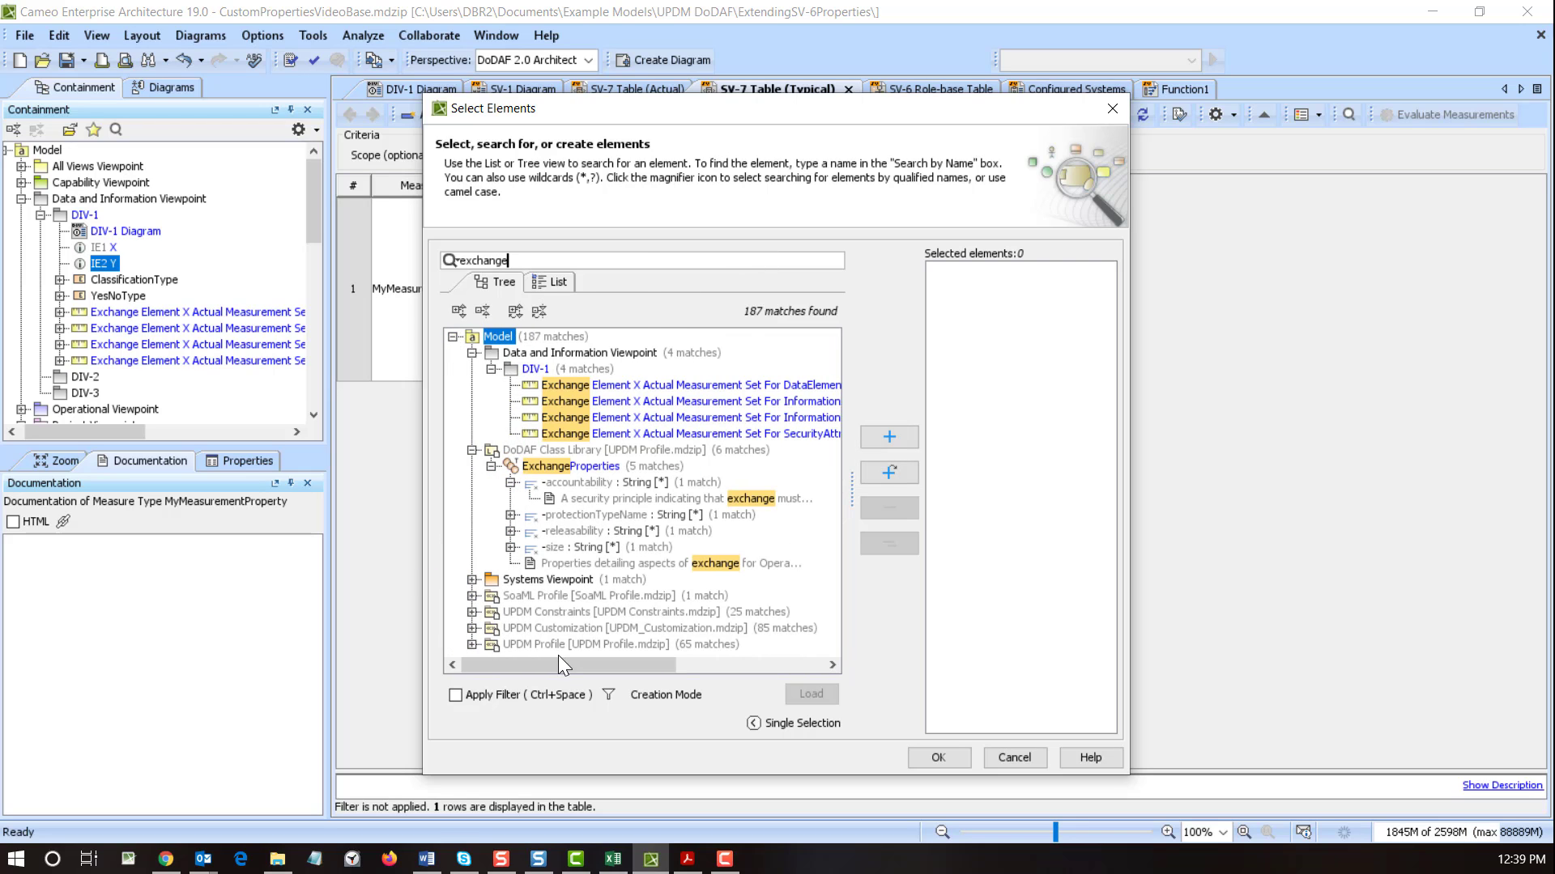
{"action": "left_click", "coordinate": [472, 645]}
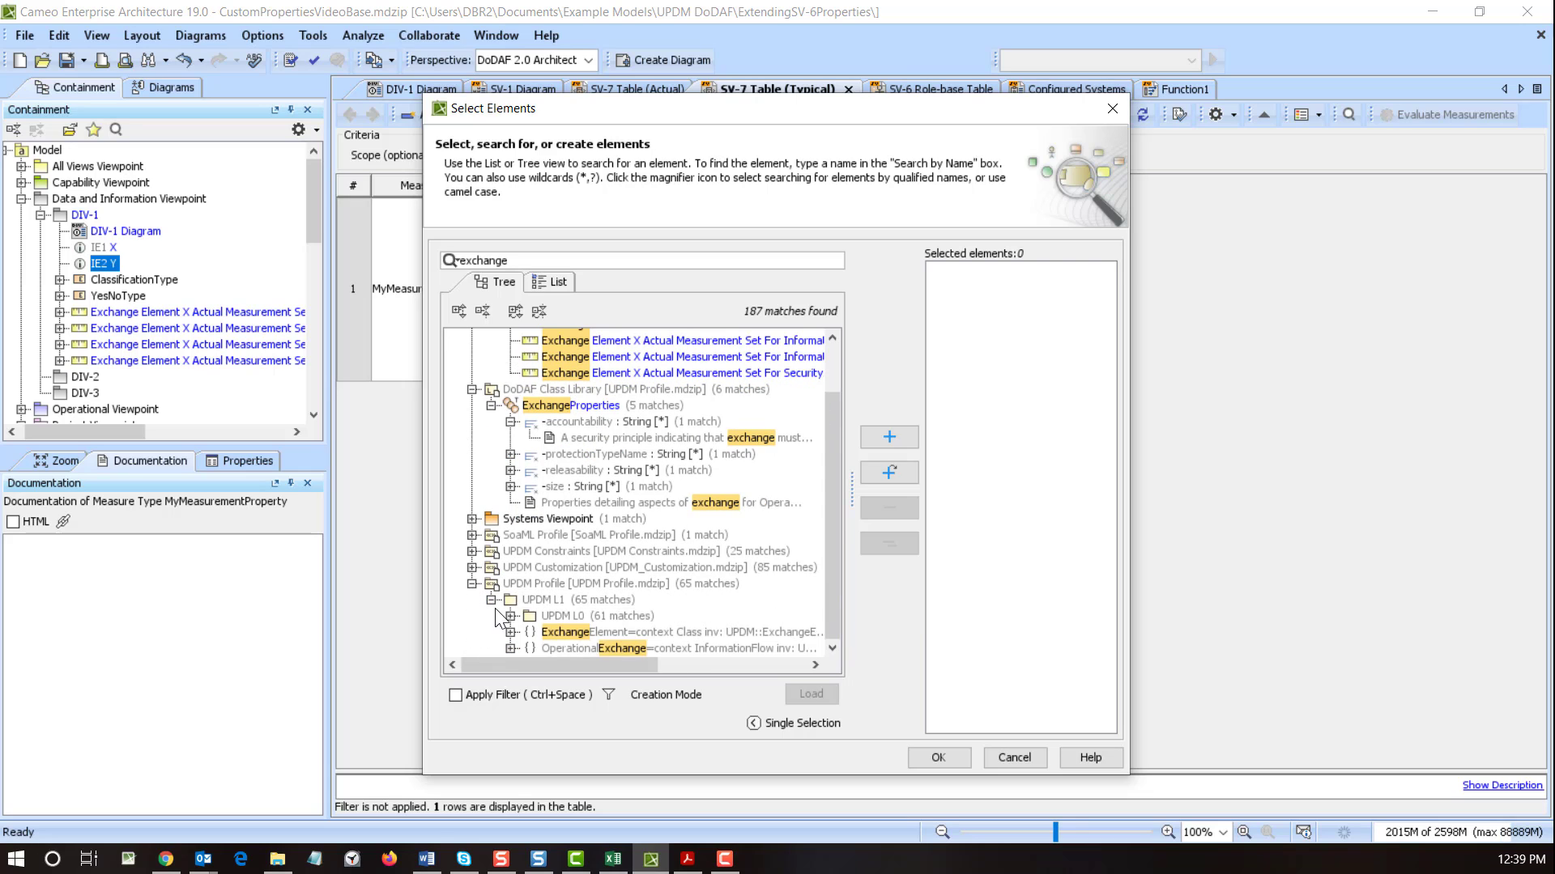
{"action": "left_click", "coordinate": [510, 618]}
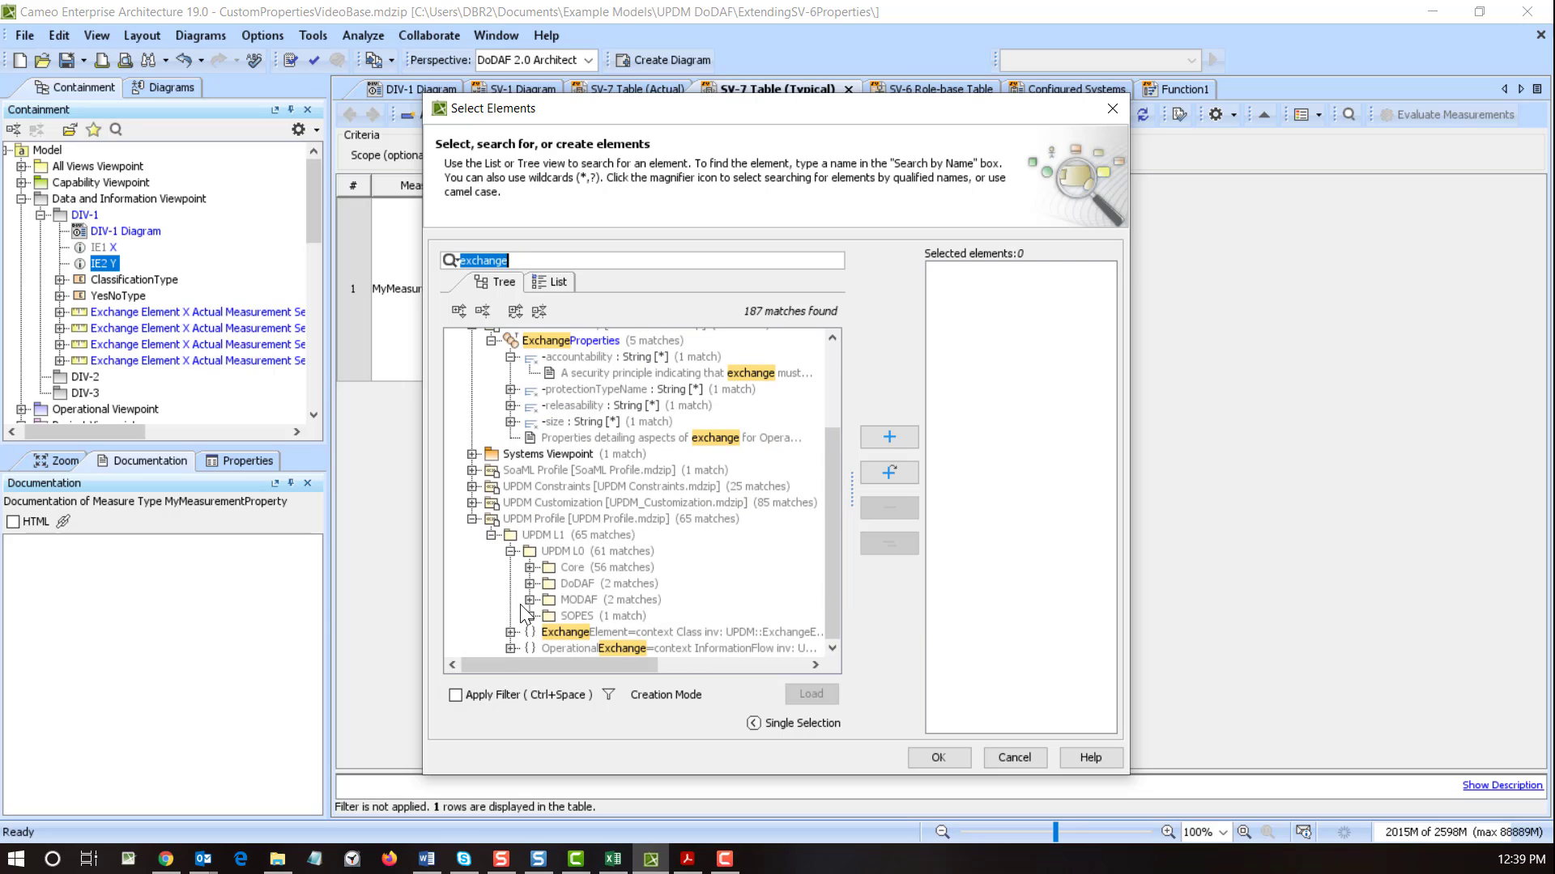
{"action": "left_click", "coordinate": [529, 567]}
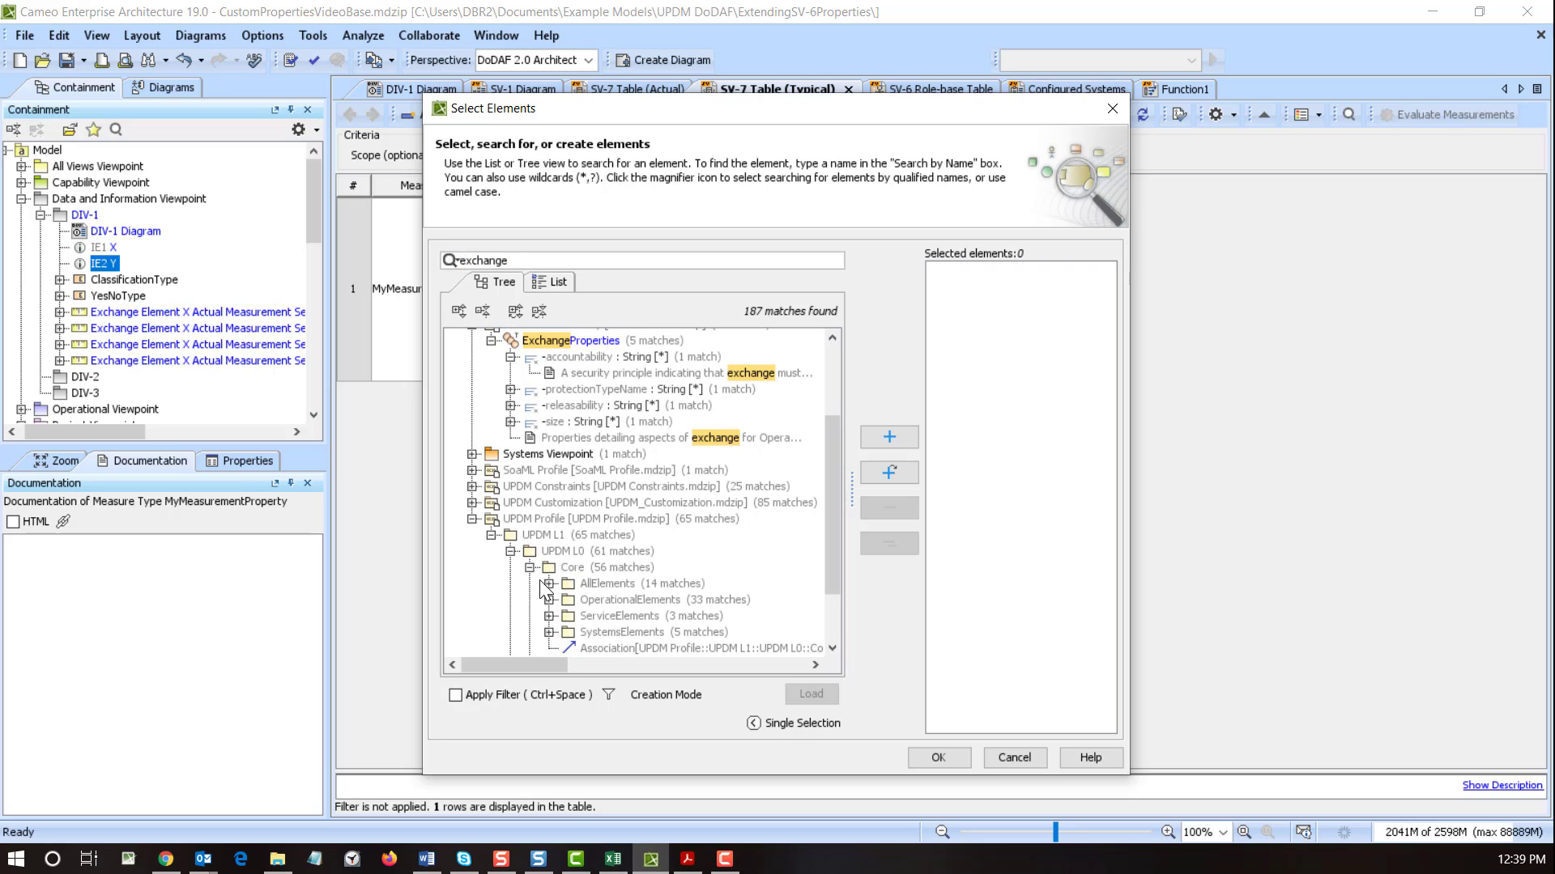
{"action": "left_click", "coordinate": [549, 584]}
{"action": "double_click", "coordinate": [623, 616]}
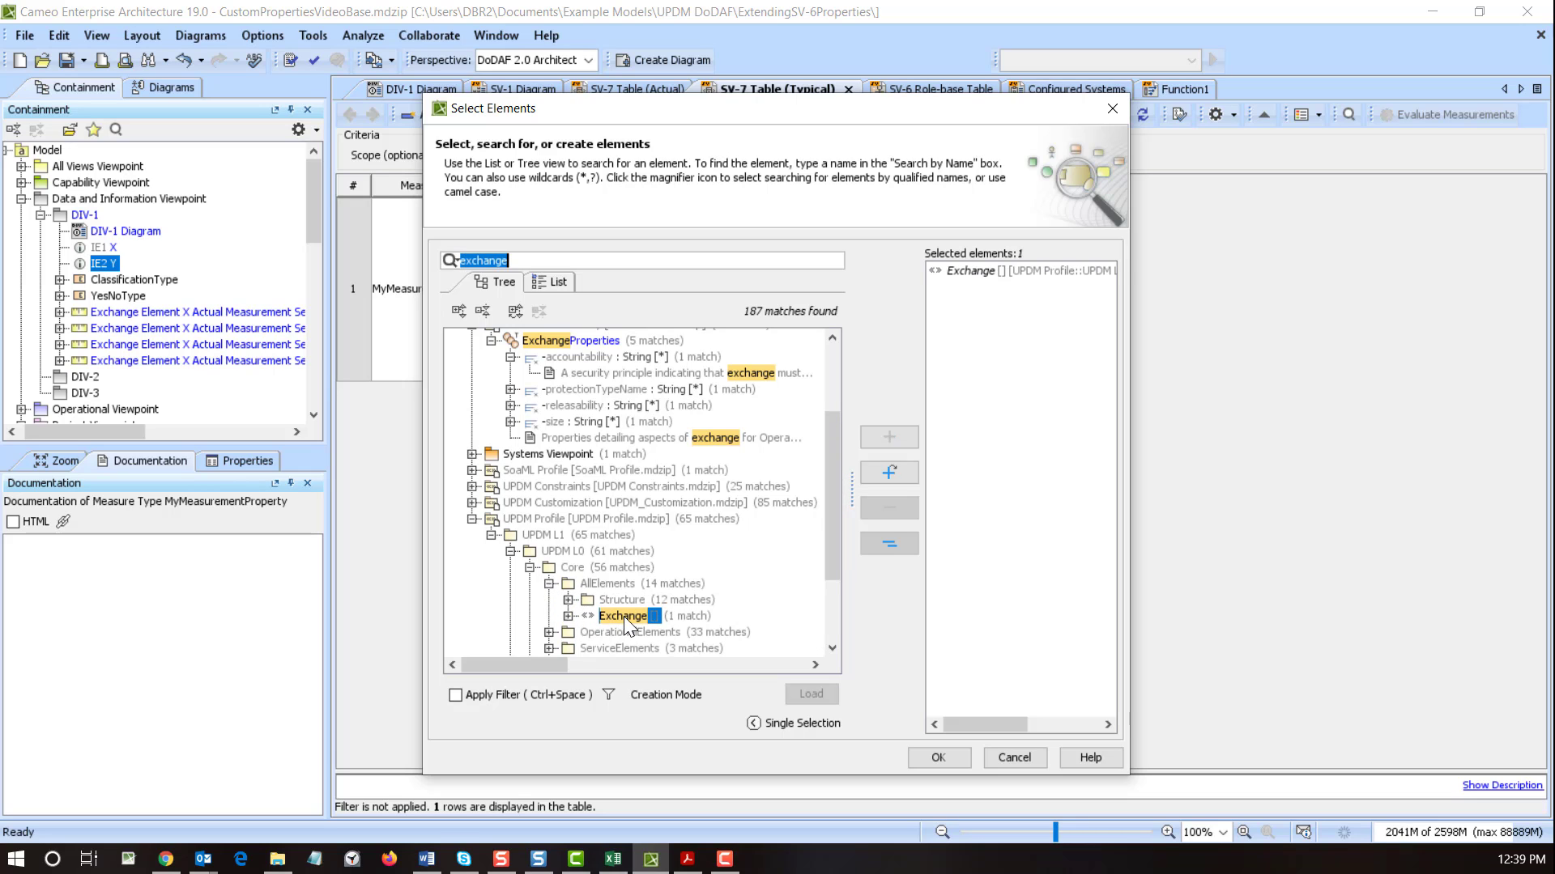
{"action": "left_click", "coordinate": [920, 766]}
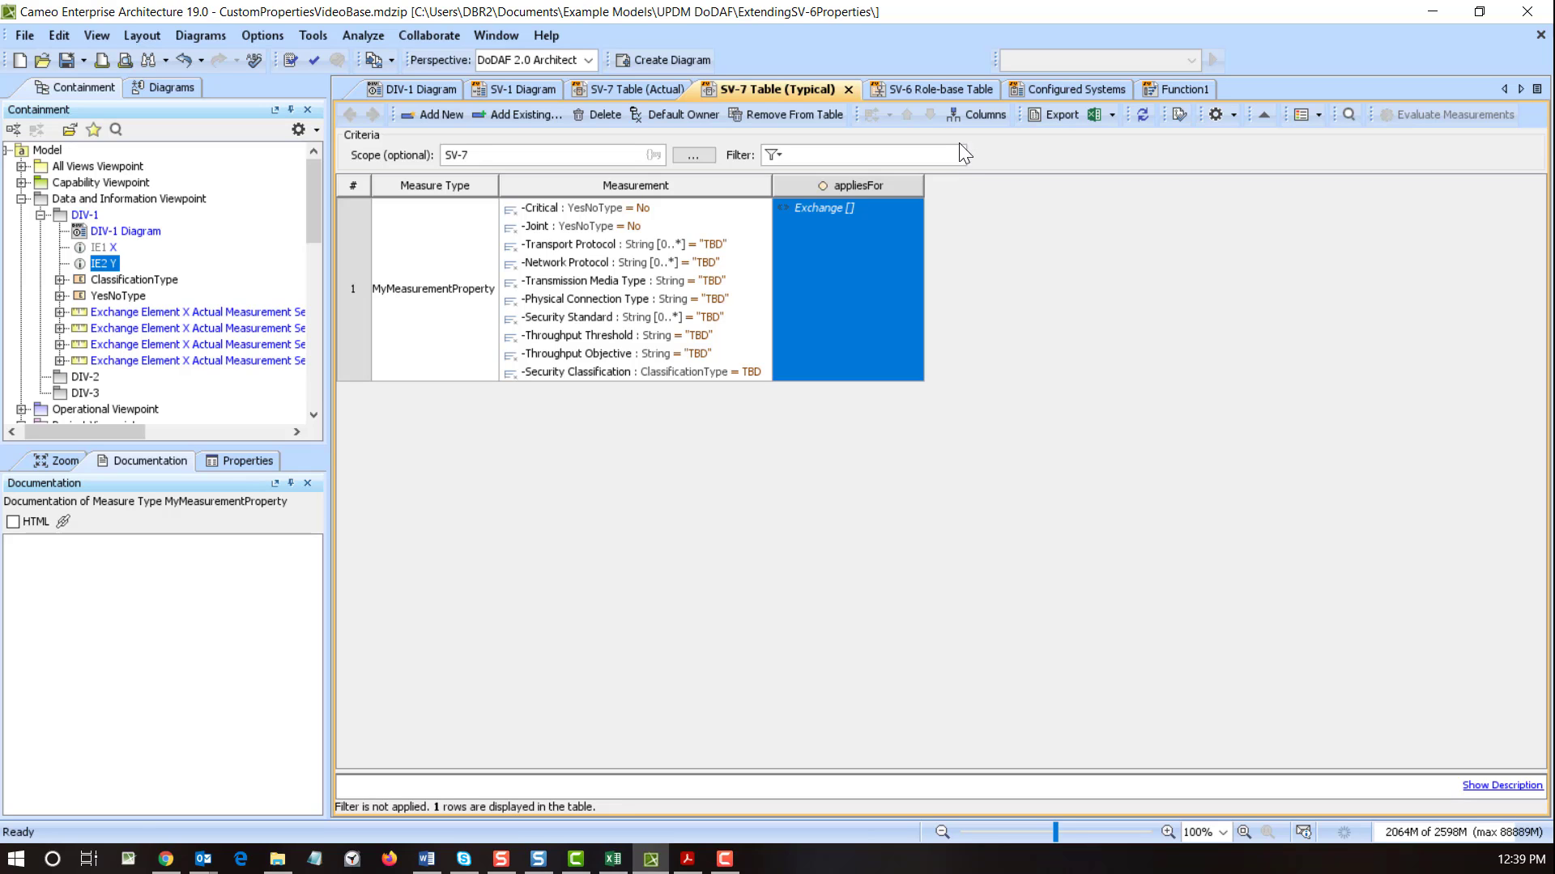
- Switch to the SV-6 Role-base Table and review the Measurements column choices without changing them
{"action": "left_click", "coordinate": [960, 87]}
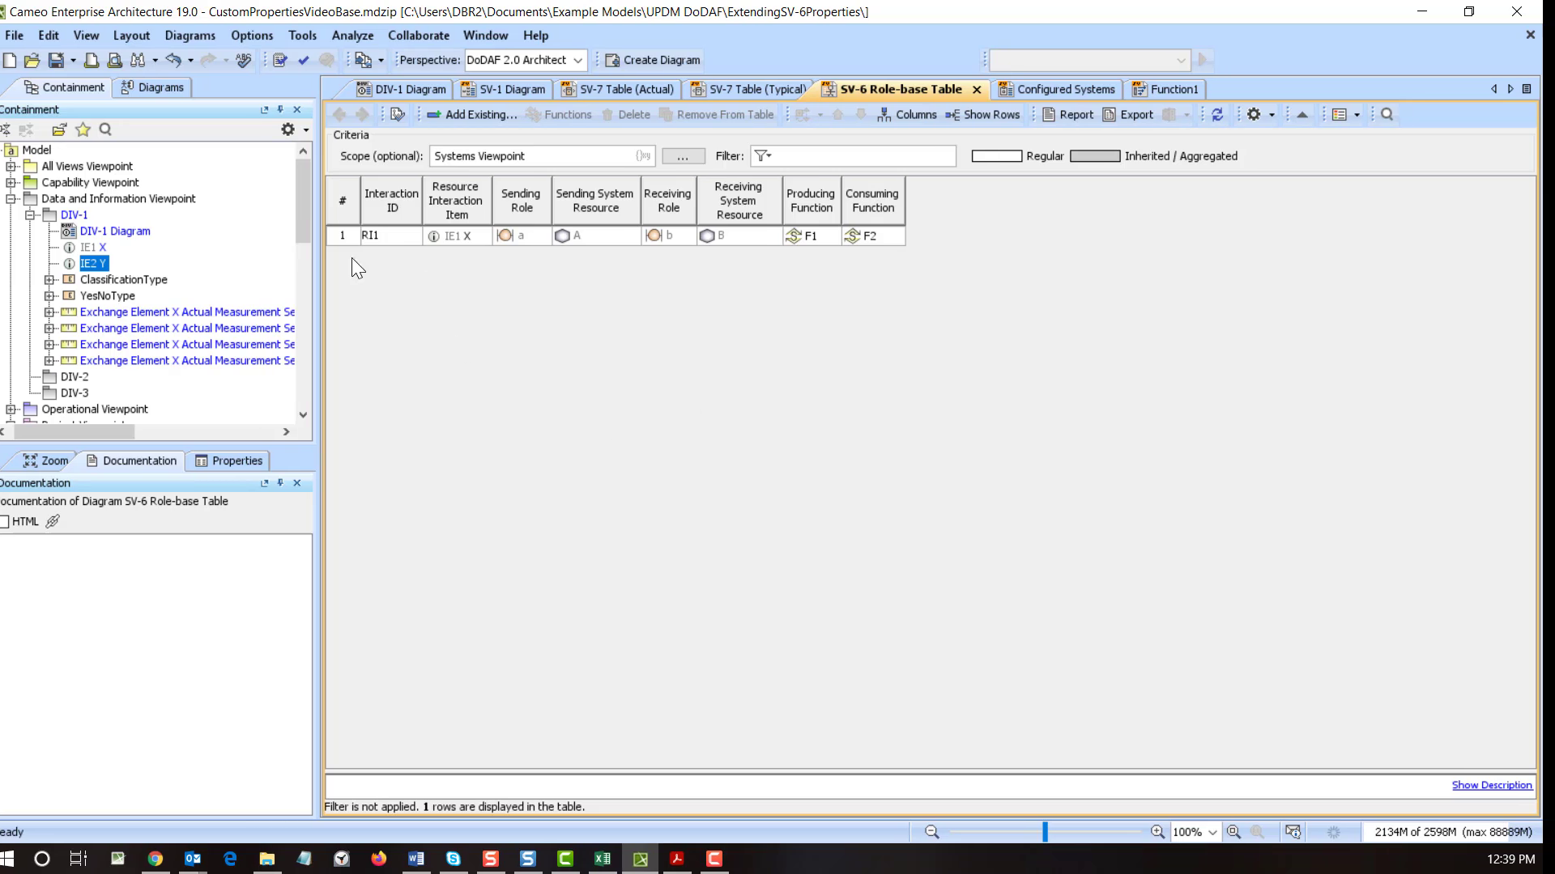
{"action": "left_click", "coordinate": [916, 115]}
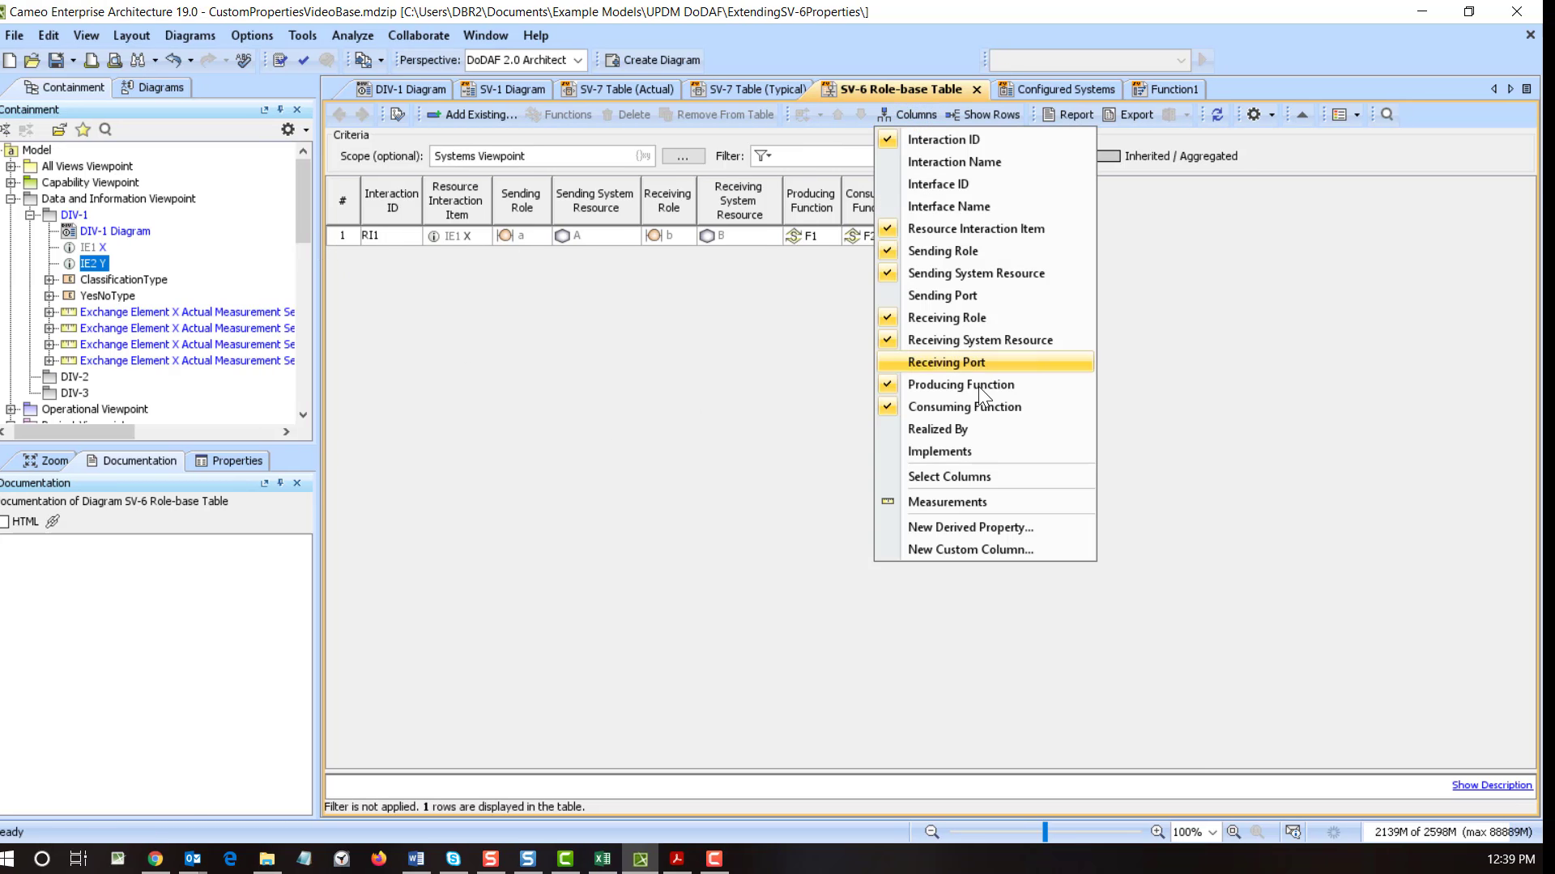
{"action": "left_click", "coordinate": [980, 502]}
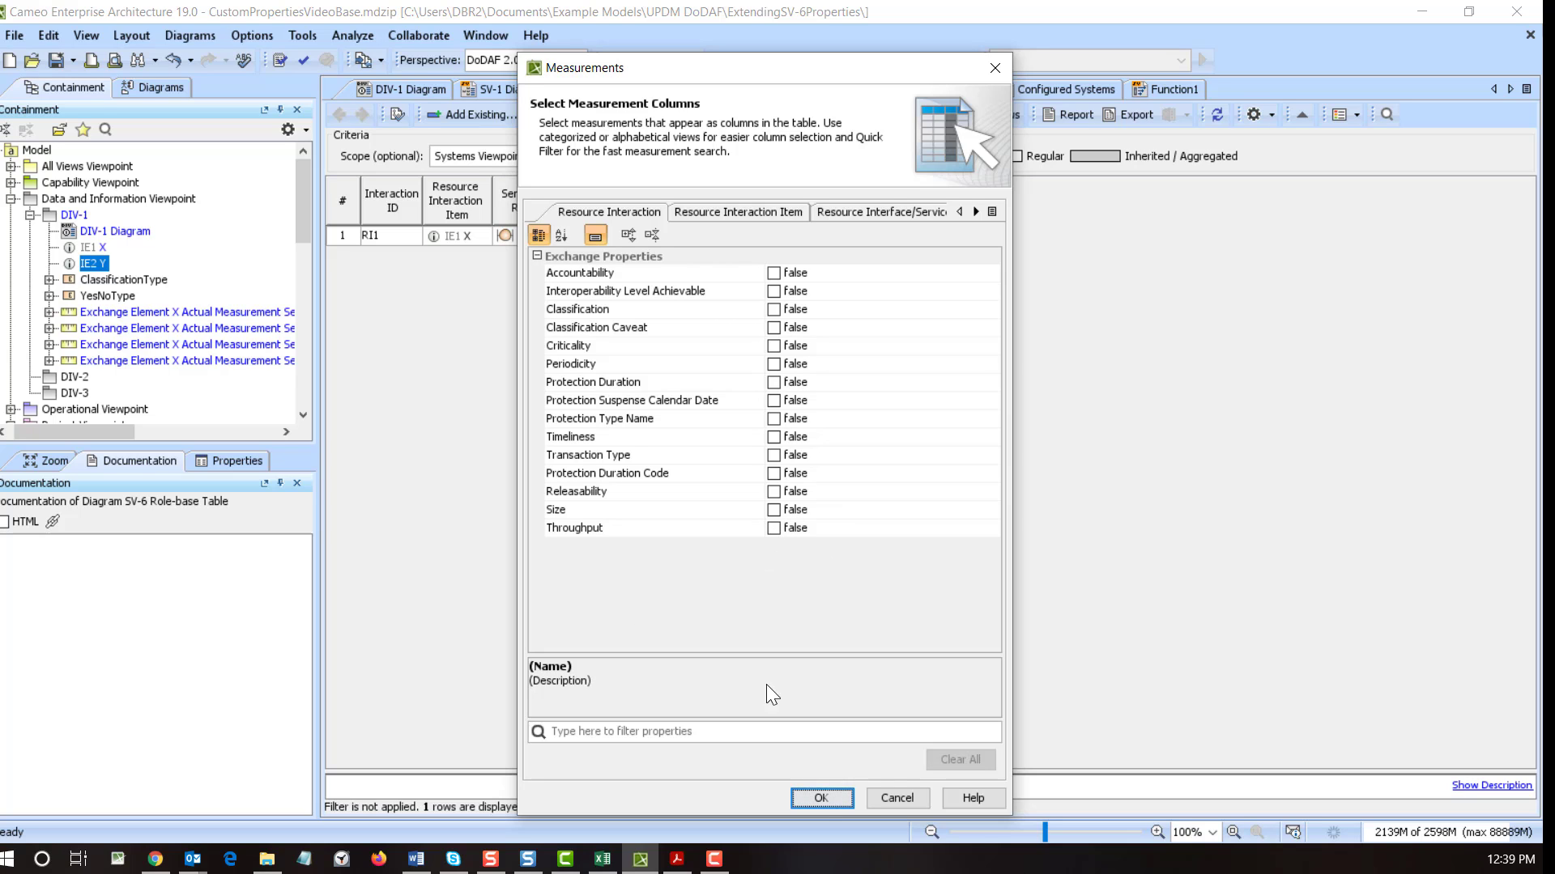
{"action": "left_click", "coordinate": [823, 795]}
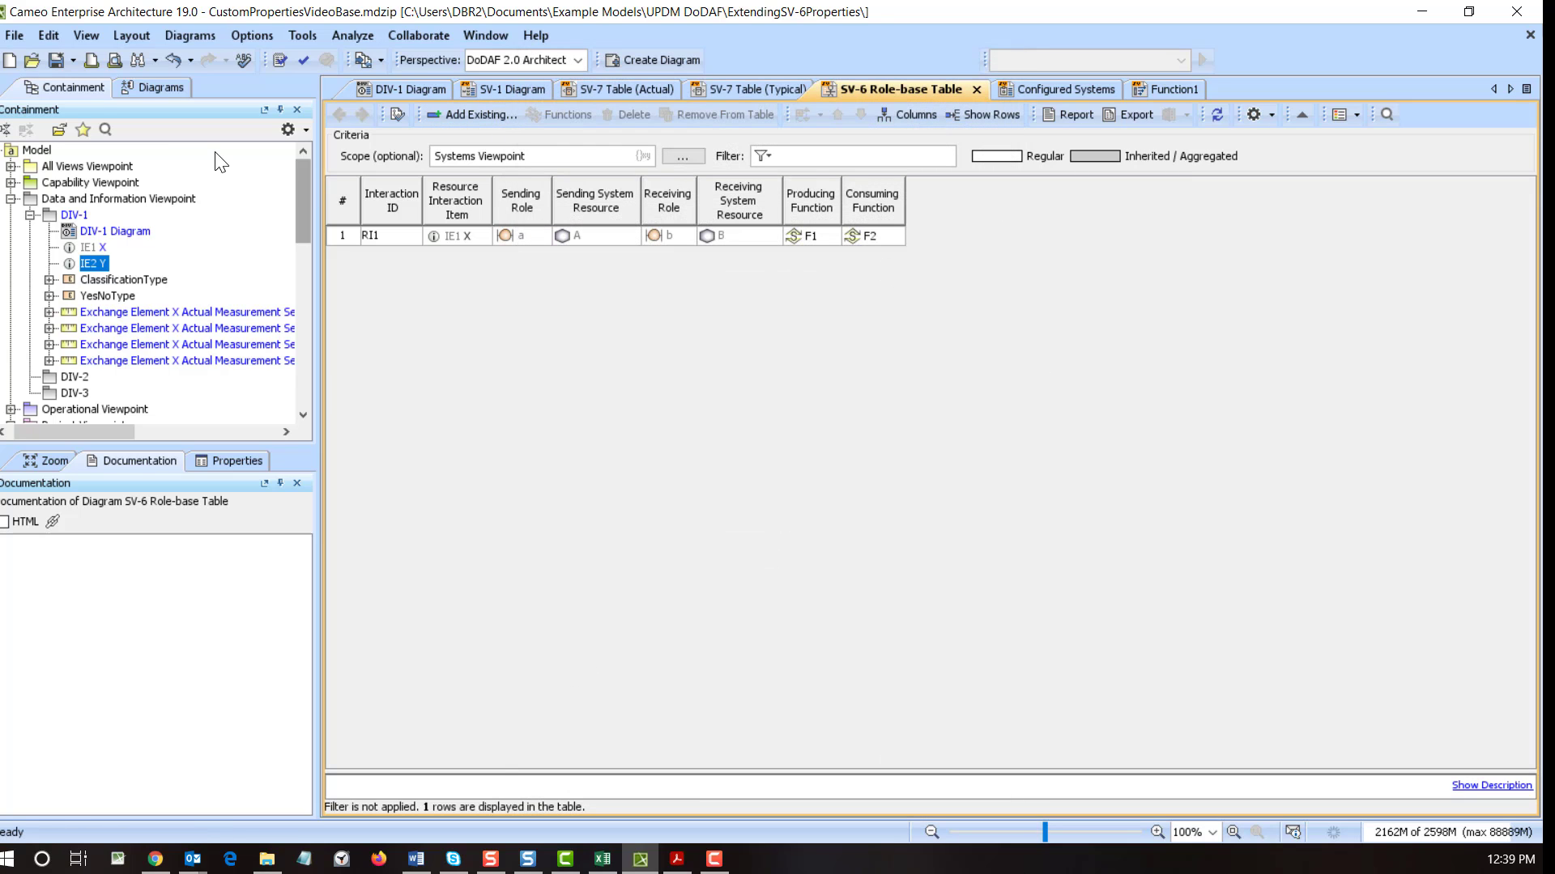
- In RI1's Specification, add MyMeasurementProperty from SV-7 to its Property Set beside ExchangeProperties
{"action": "scroll", "coordinate": [74, 256], "scroll_direction": "down", "scroll_amount": 4}
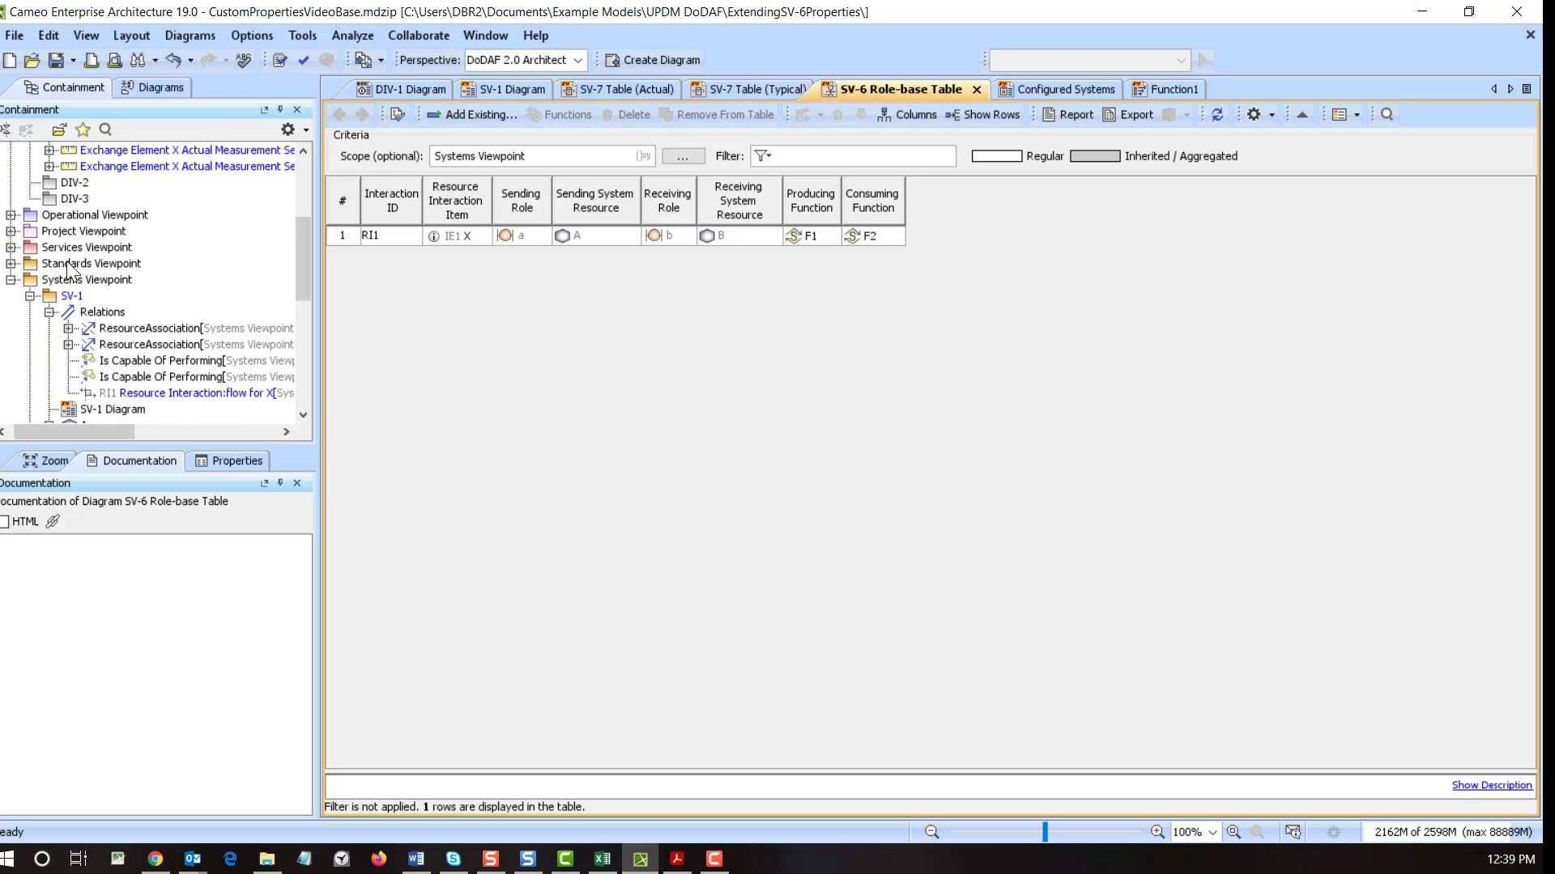
{"action": "left_click", "coordinate": [163, 395]}
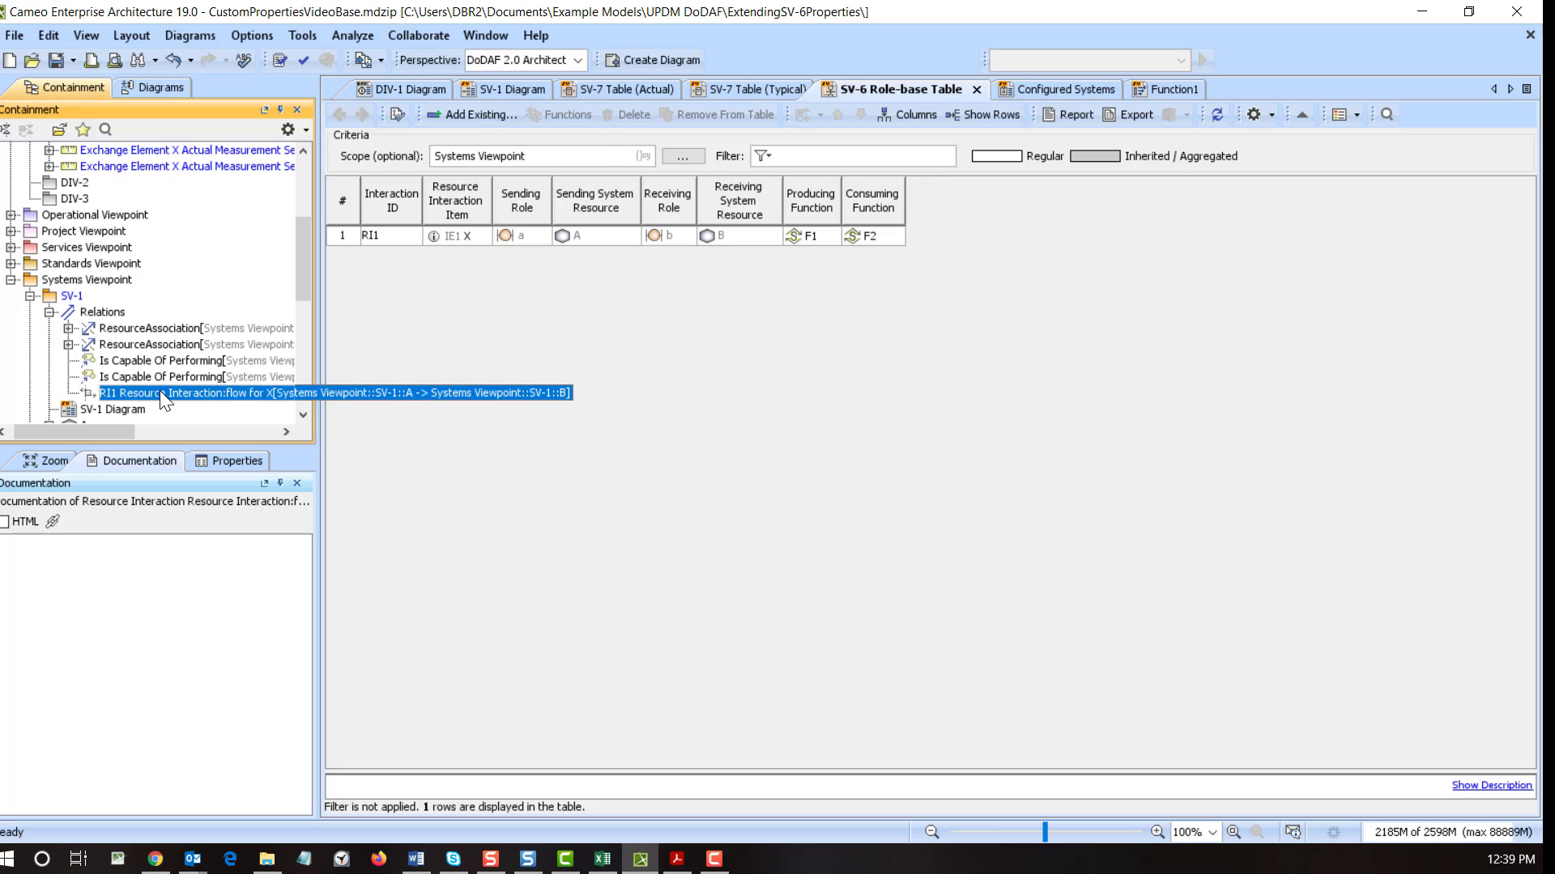
{"action": "double_click", "coordinate": [159, 391]}
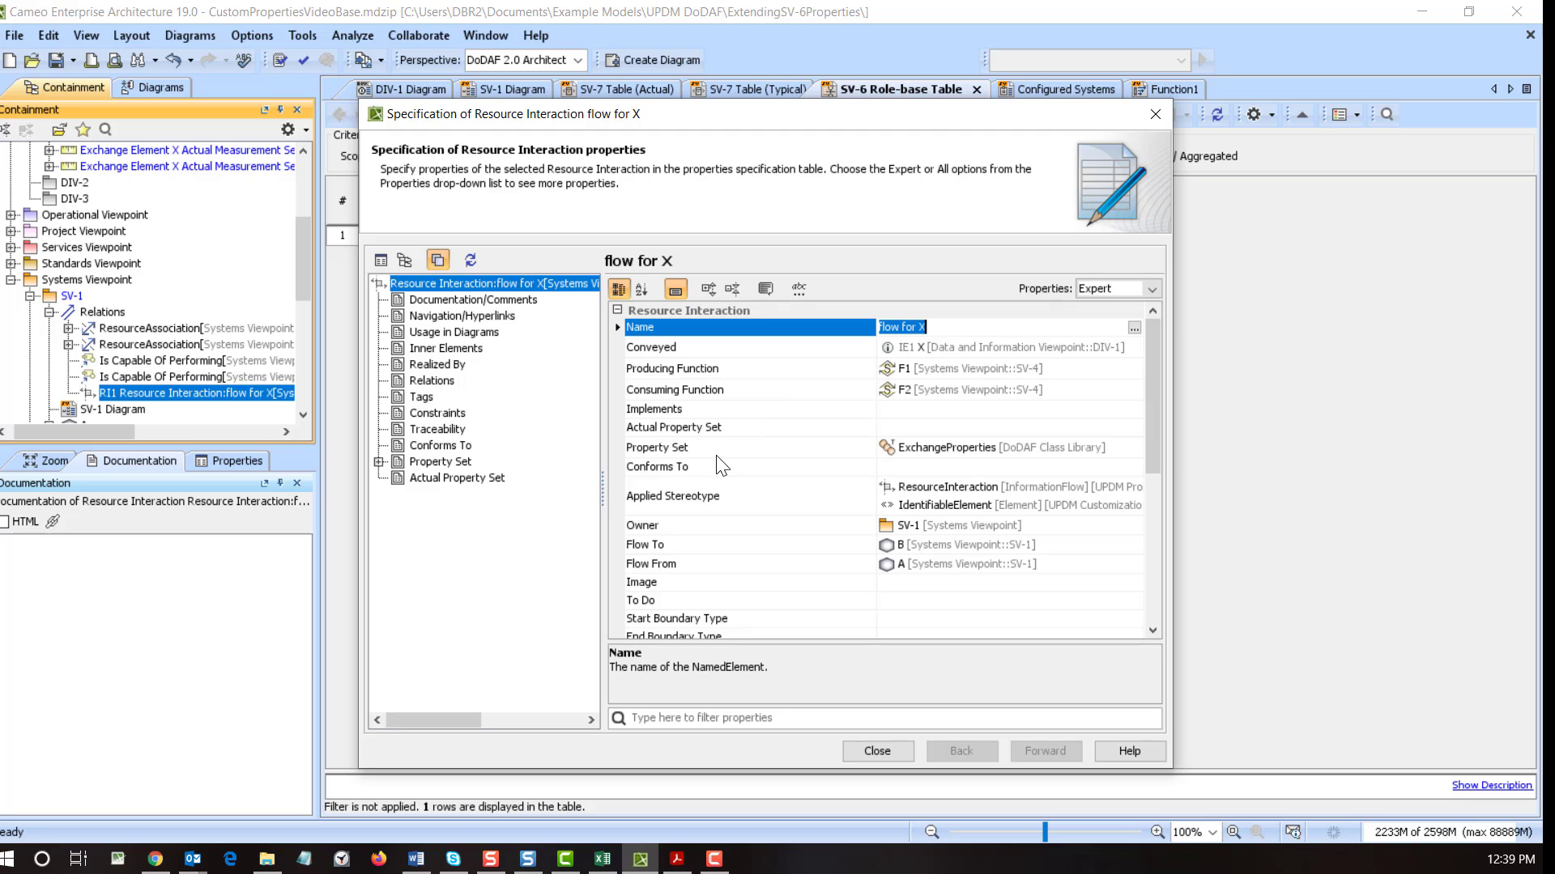
{"action": "left_click", "coordinate": [1038, 450]}
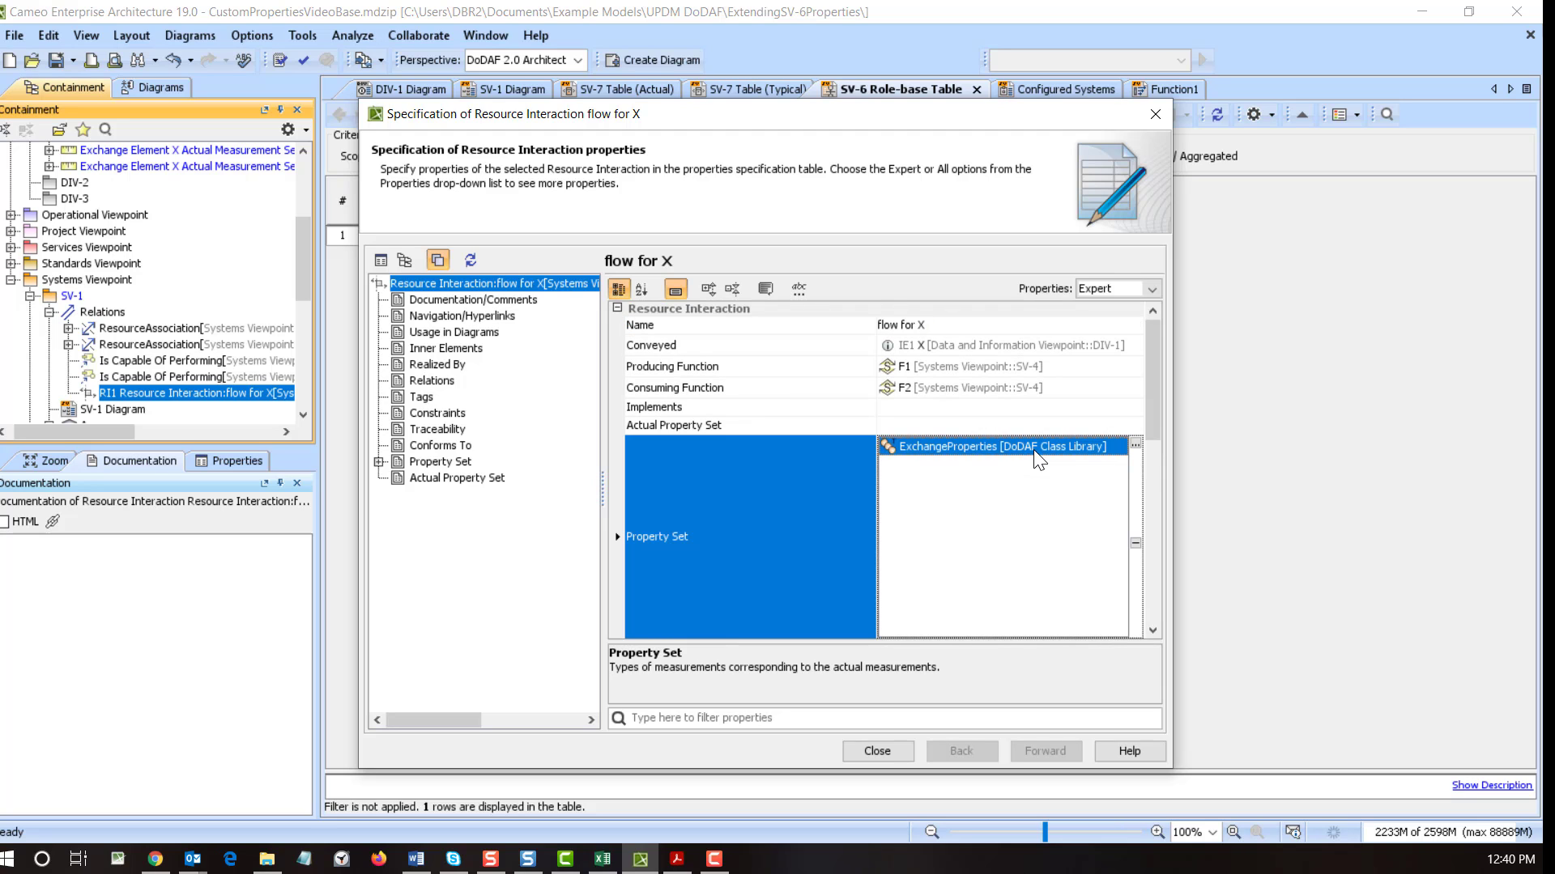
{"action": "left_click", "coordinate": [1135, 445]}
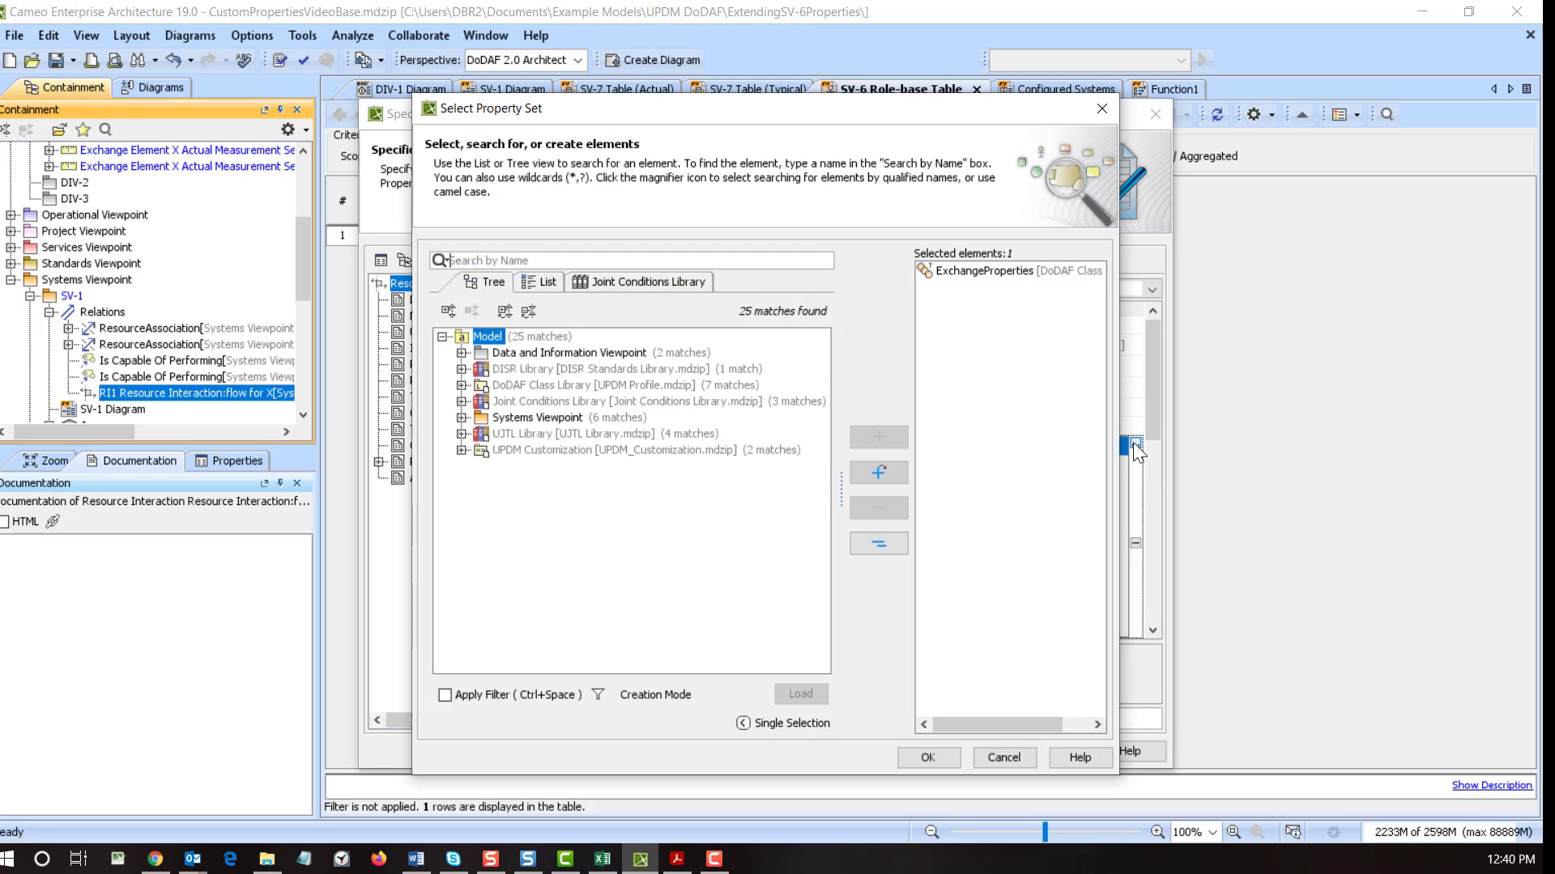
{"action": "left_click", "coordinate": [461, 417]}
{"action": "left_click", "coordinate": [480, 451]}
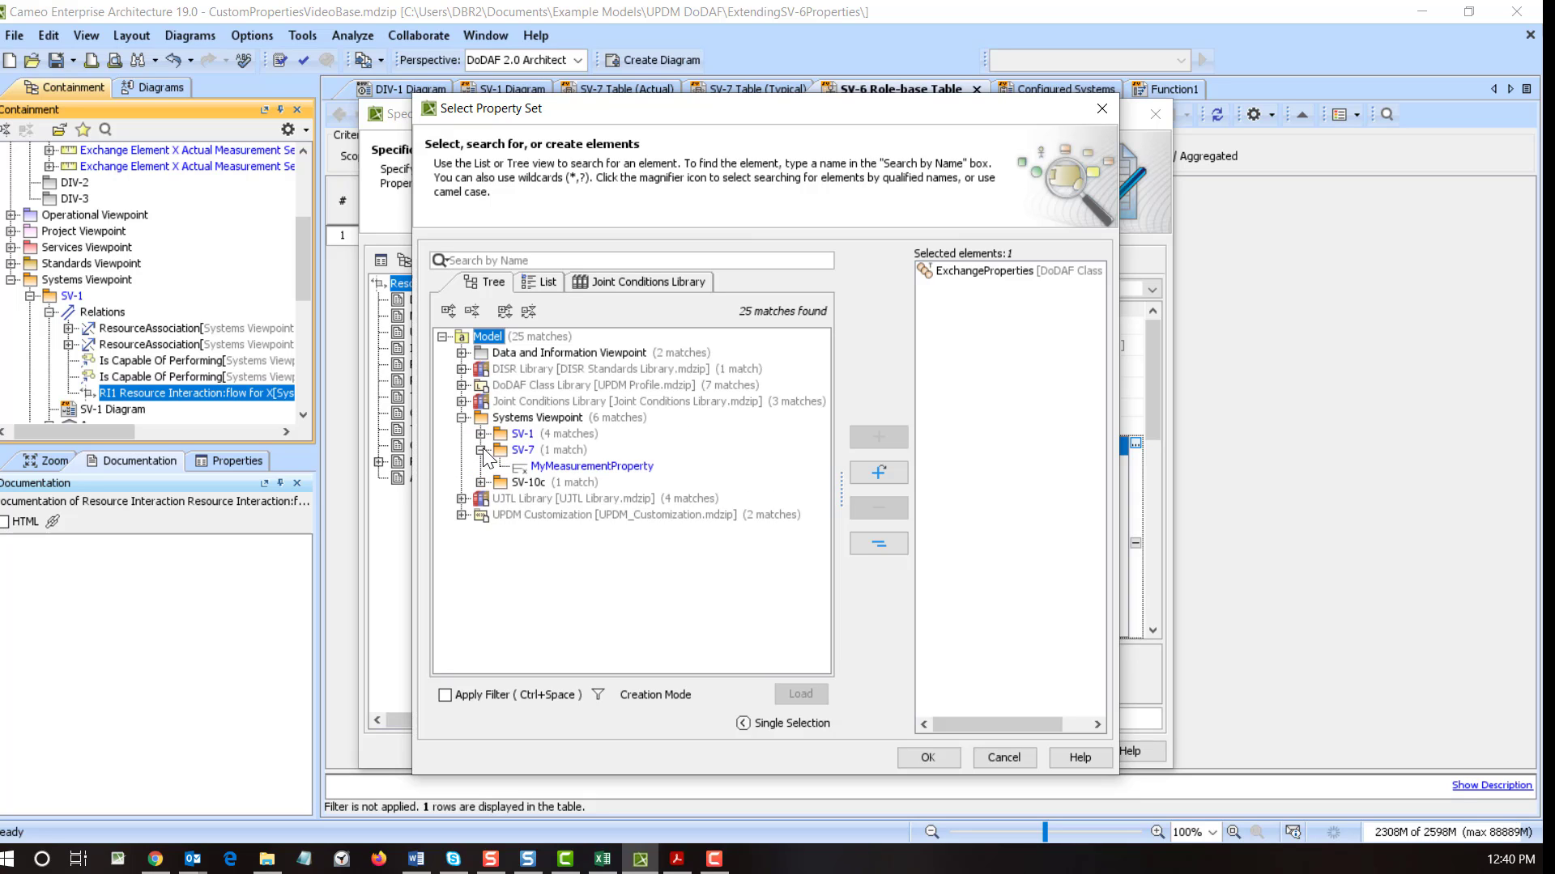
{"action": "double_click", "coordinate": [544, 468]}
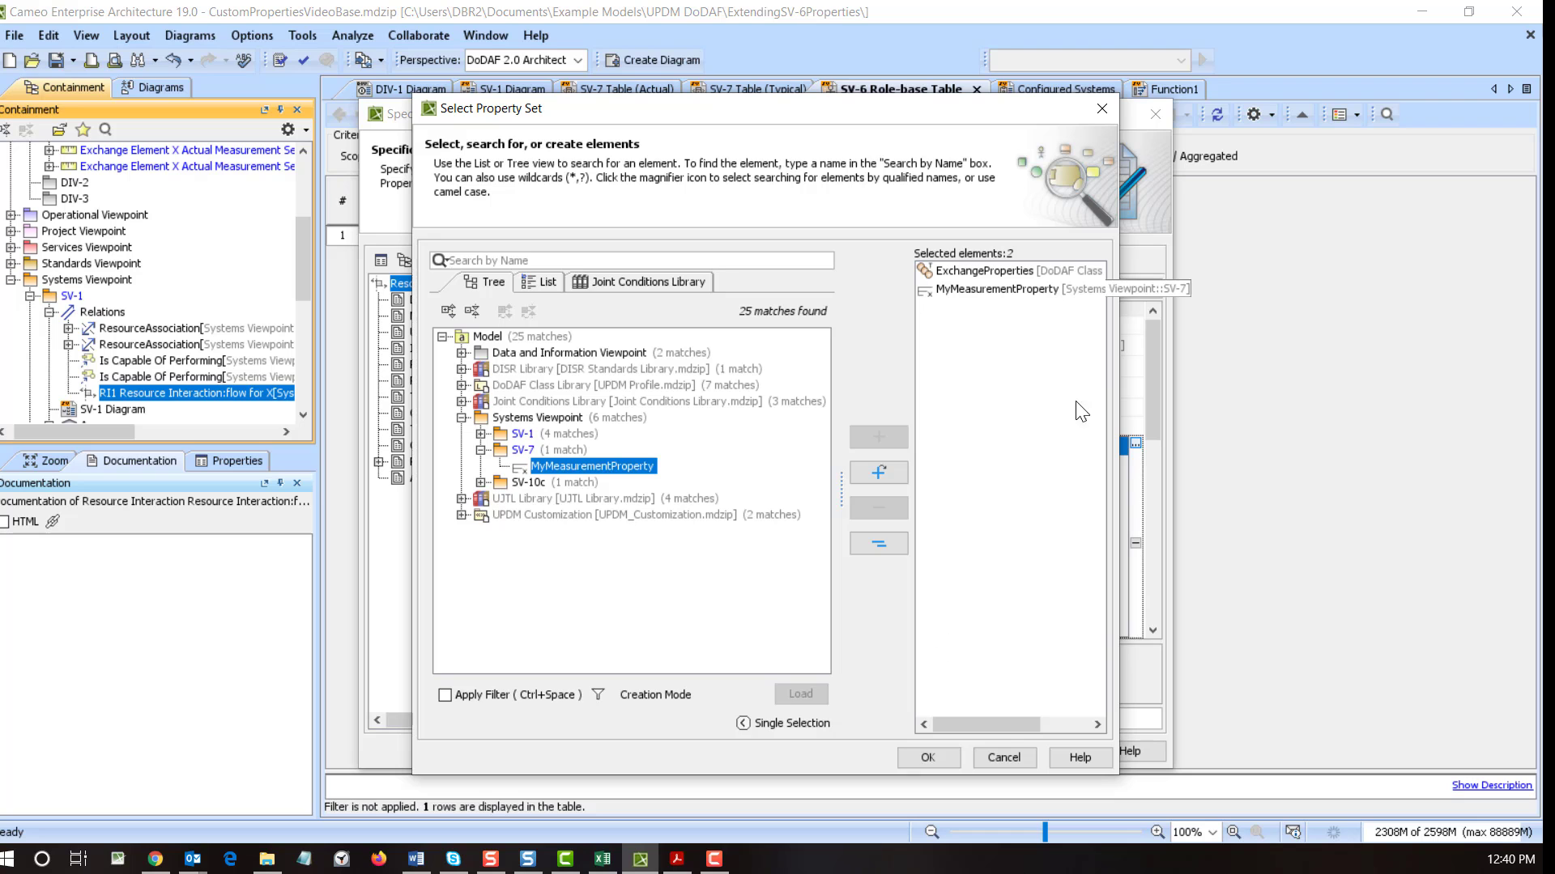
{"action": "left_click", "coordinate": [918, 756]}
{"action": "left_click", "coordinate": [907, 751]}
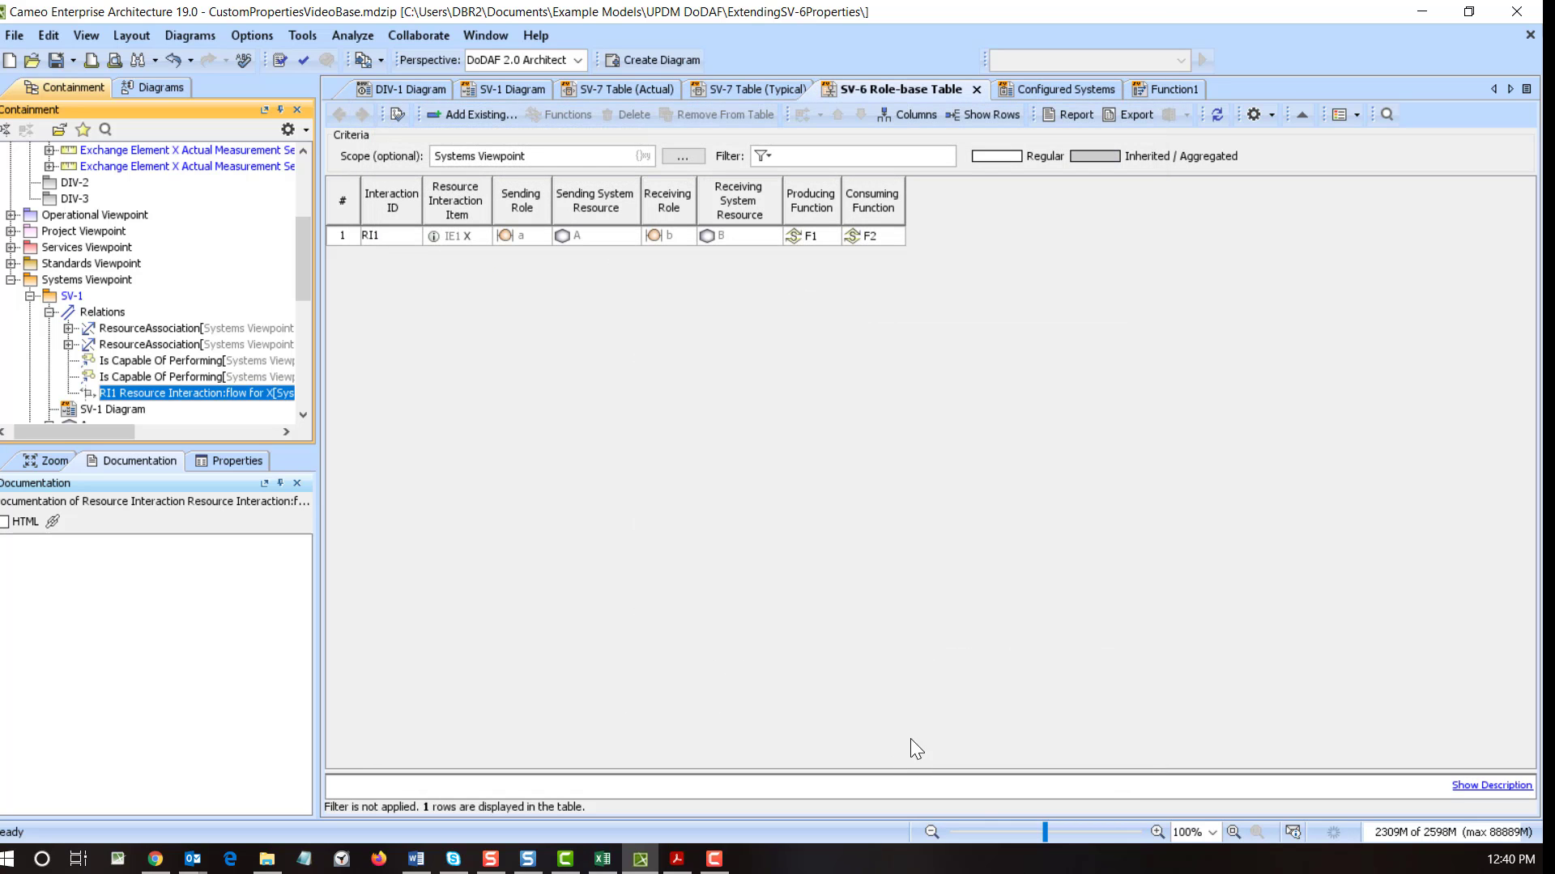
- In the Measurements column chooser, tick Critical, Joint, Transport Protocol, Security Classification and Throughput Threshold
{"action": "left_click", "coordinate": [913, 114]}
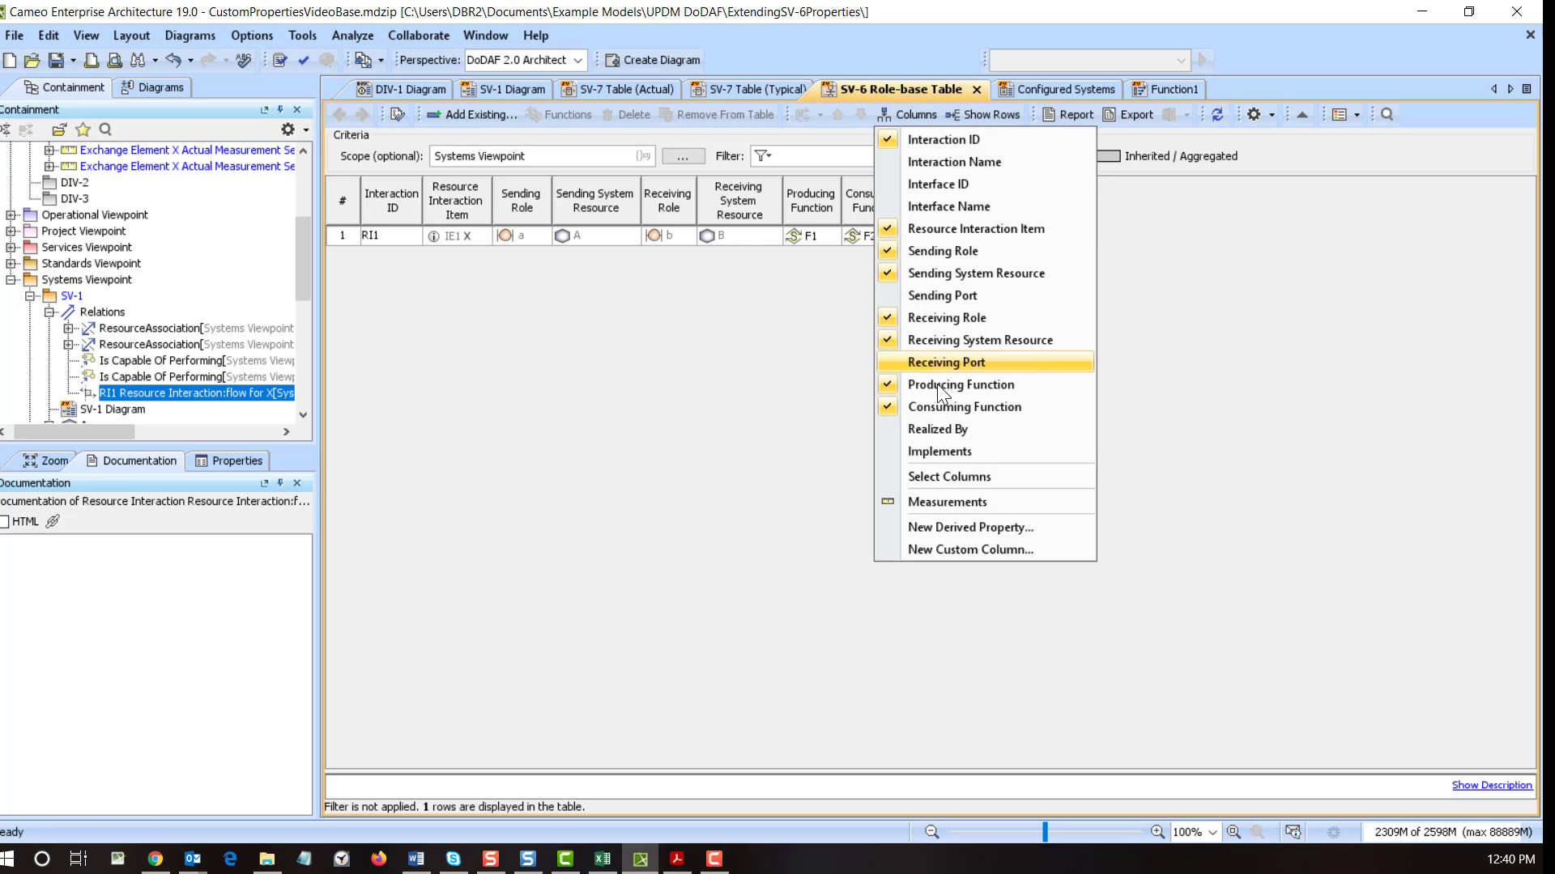
{"action": "left_click", "coordinate": [931, 502]}
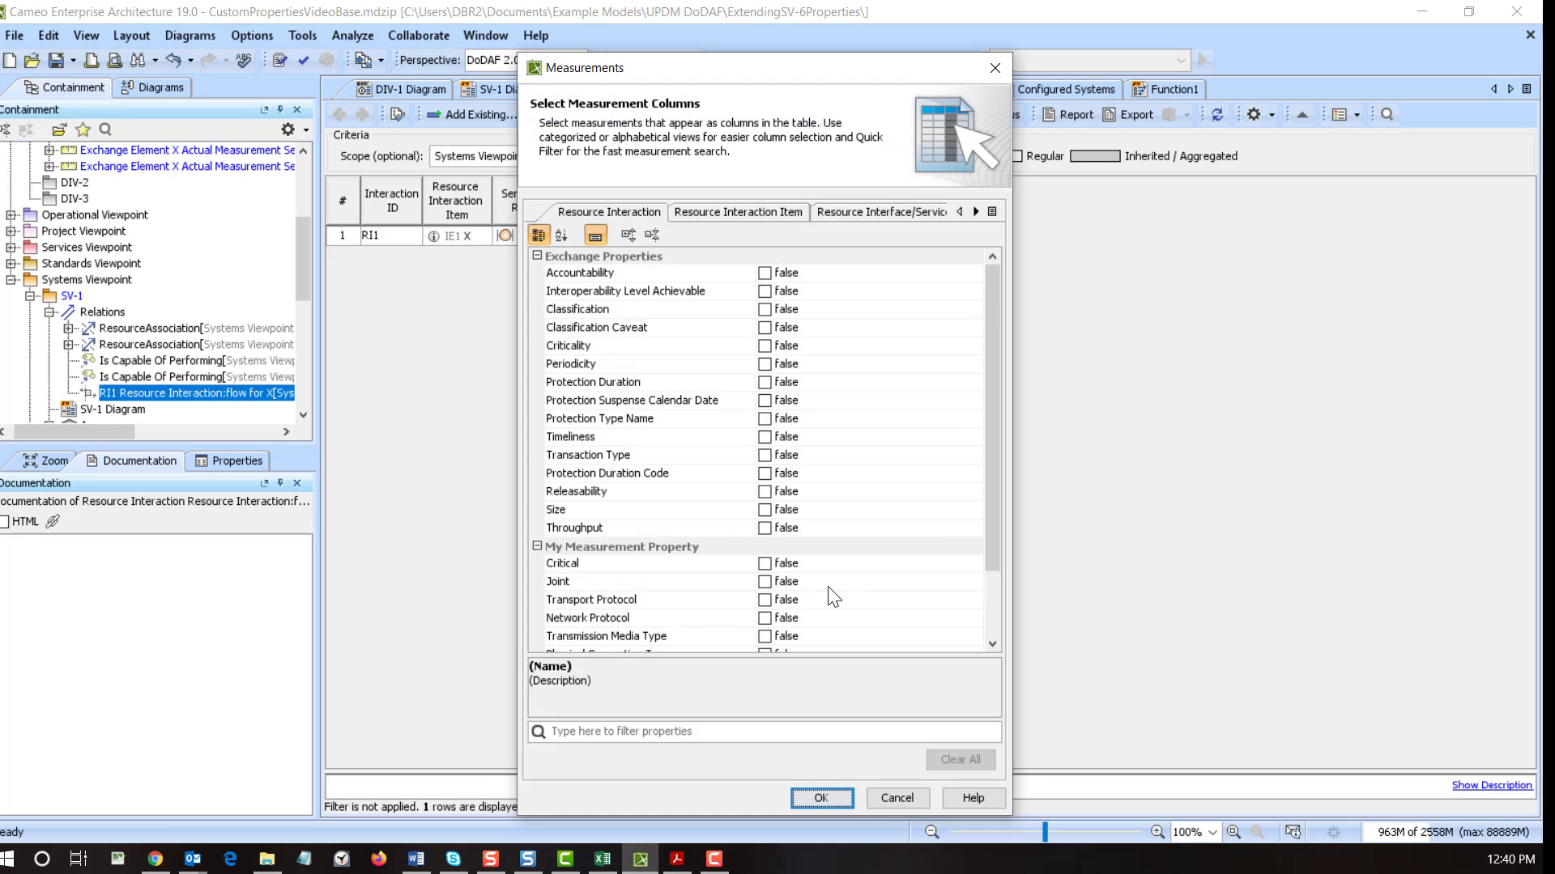
{"action": "scroll", "coordinate": [832, 597], "scroll_direction": "down", "scroll_amount": 2}
{"action": "left_click", "coordinate": [764, 478]}
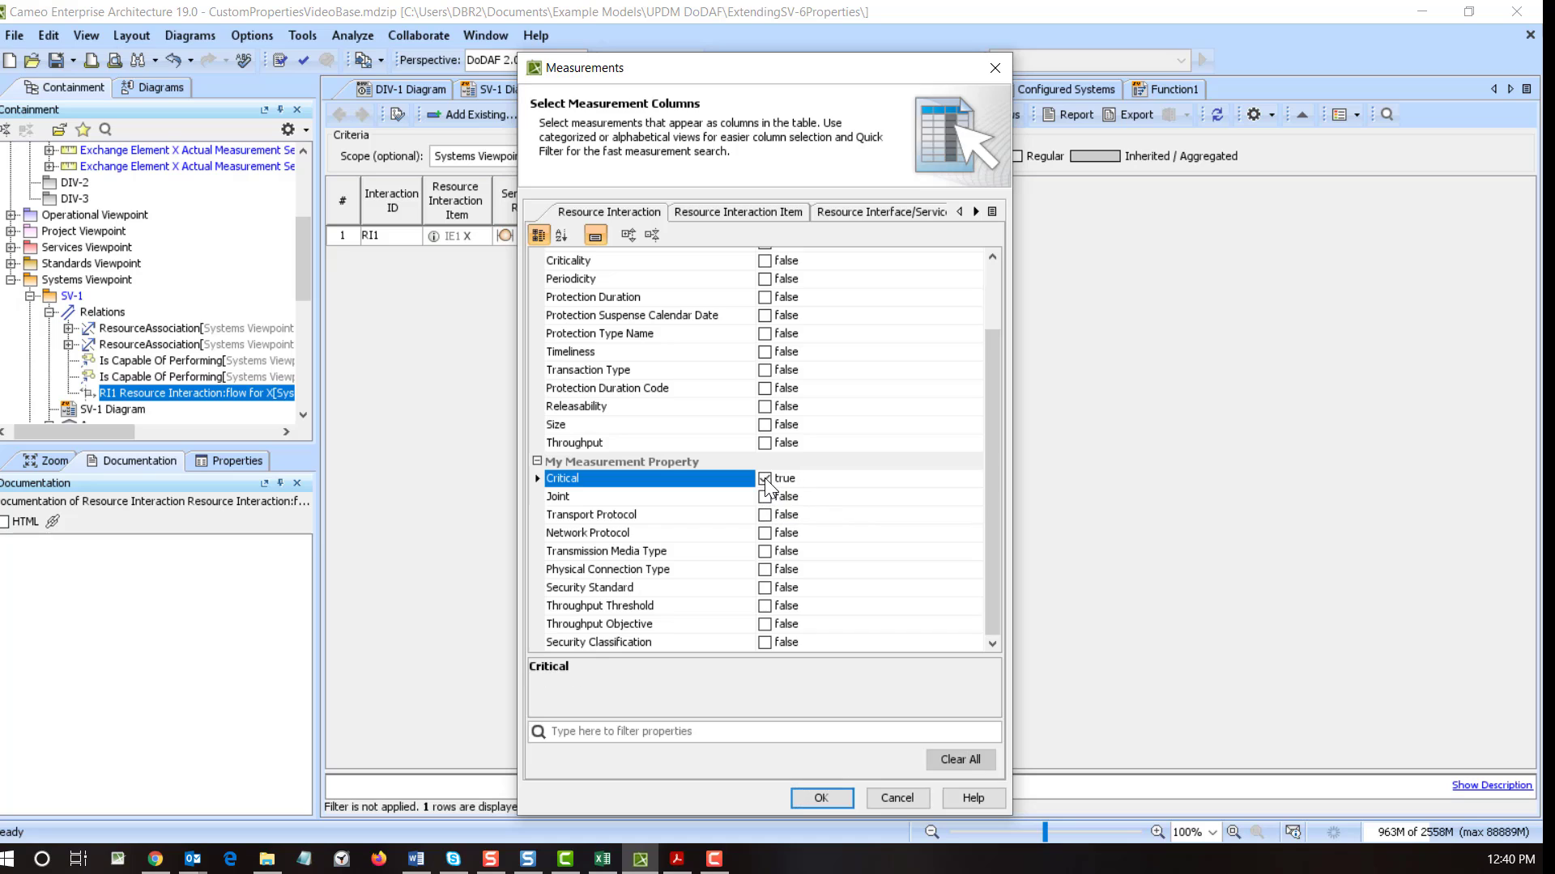
{"action": "left_click", "coordinate": [765, 498]}
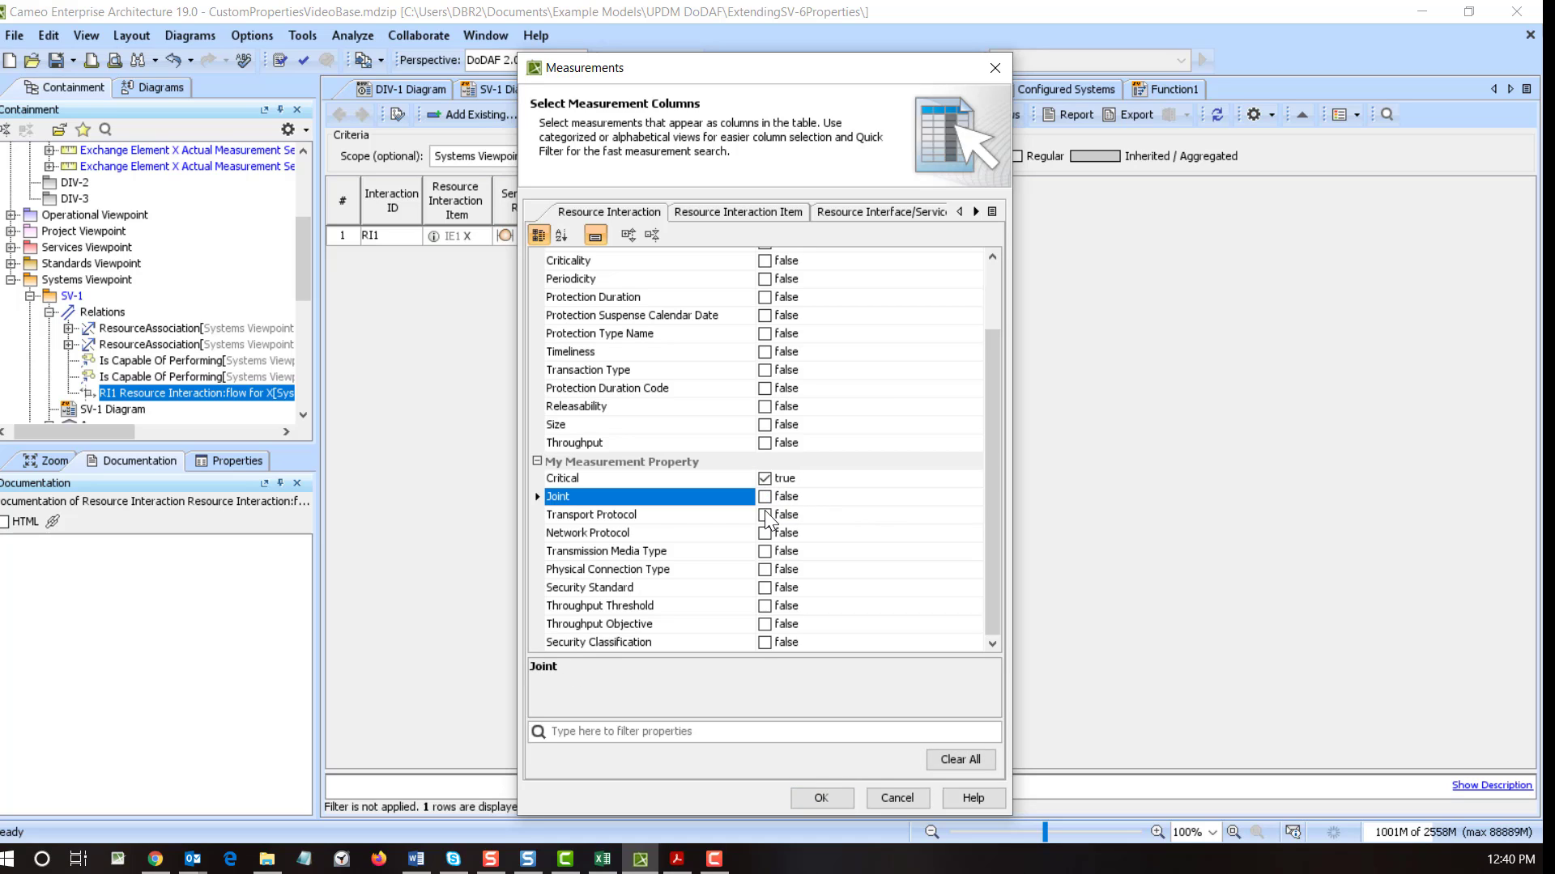
{"action": "left_click", "coordinate": [764, 497]}
{"action": "left_click", "coordinate": [764, 515]}
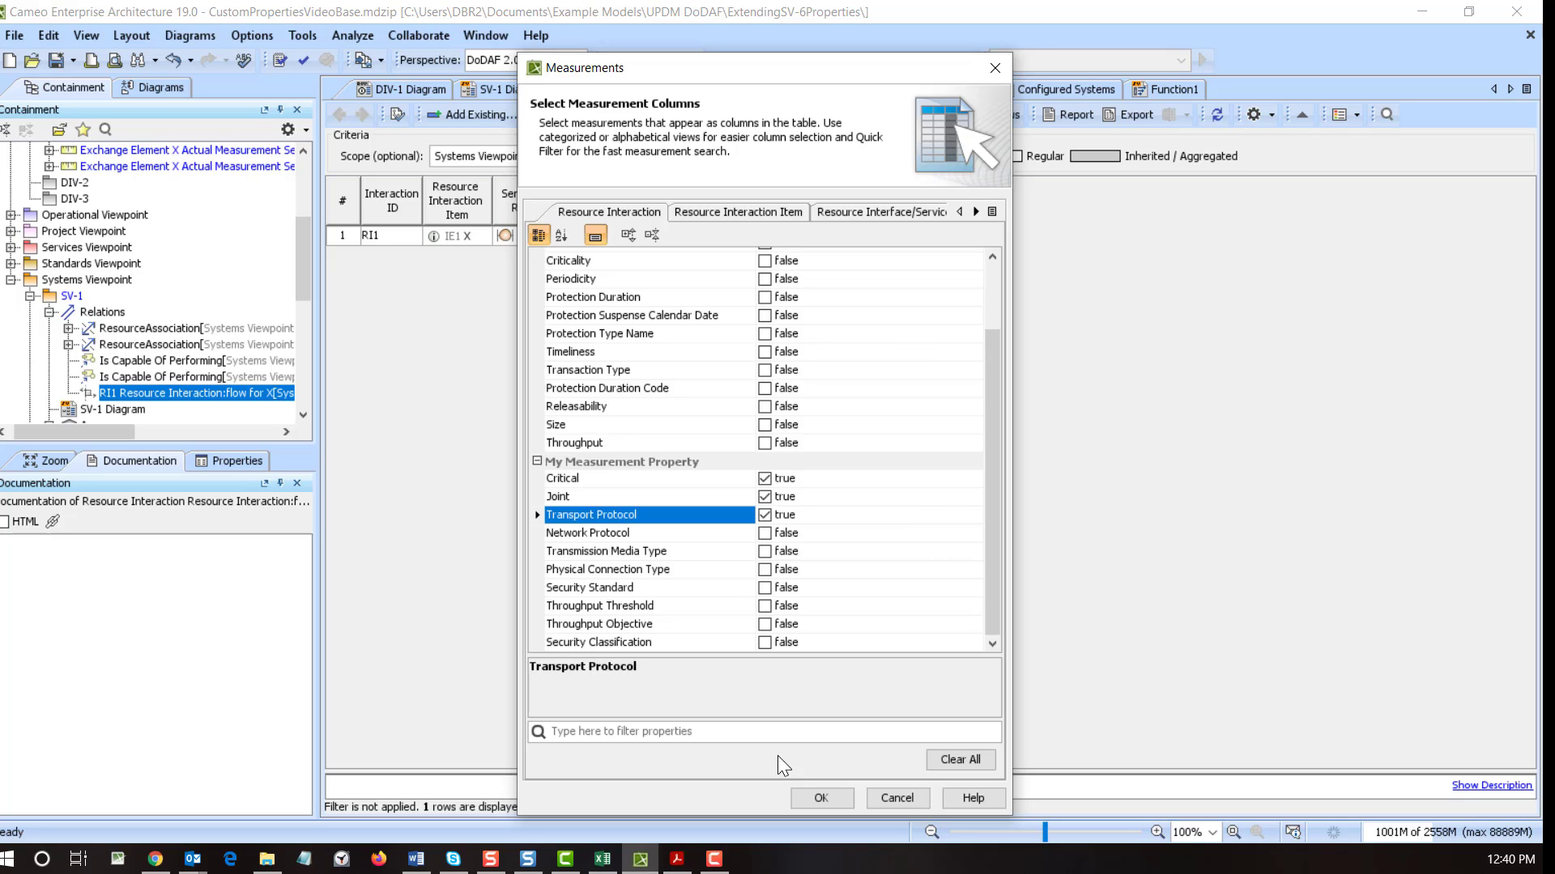
{"action": "left_click", "coordinate": [765, 642]}
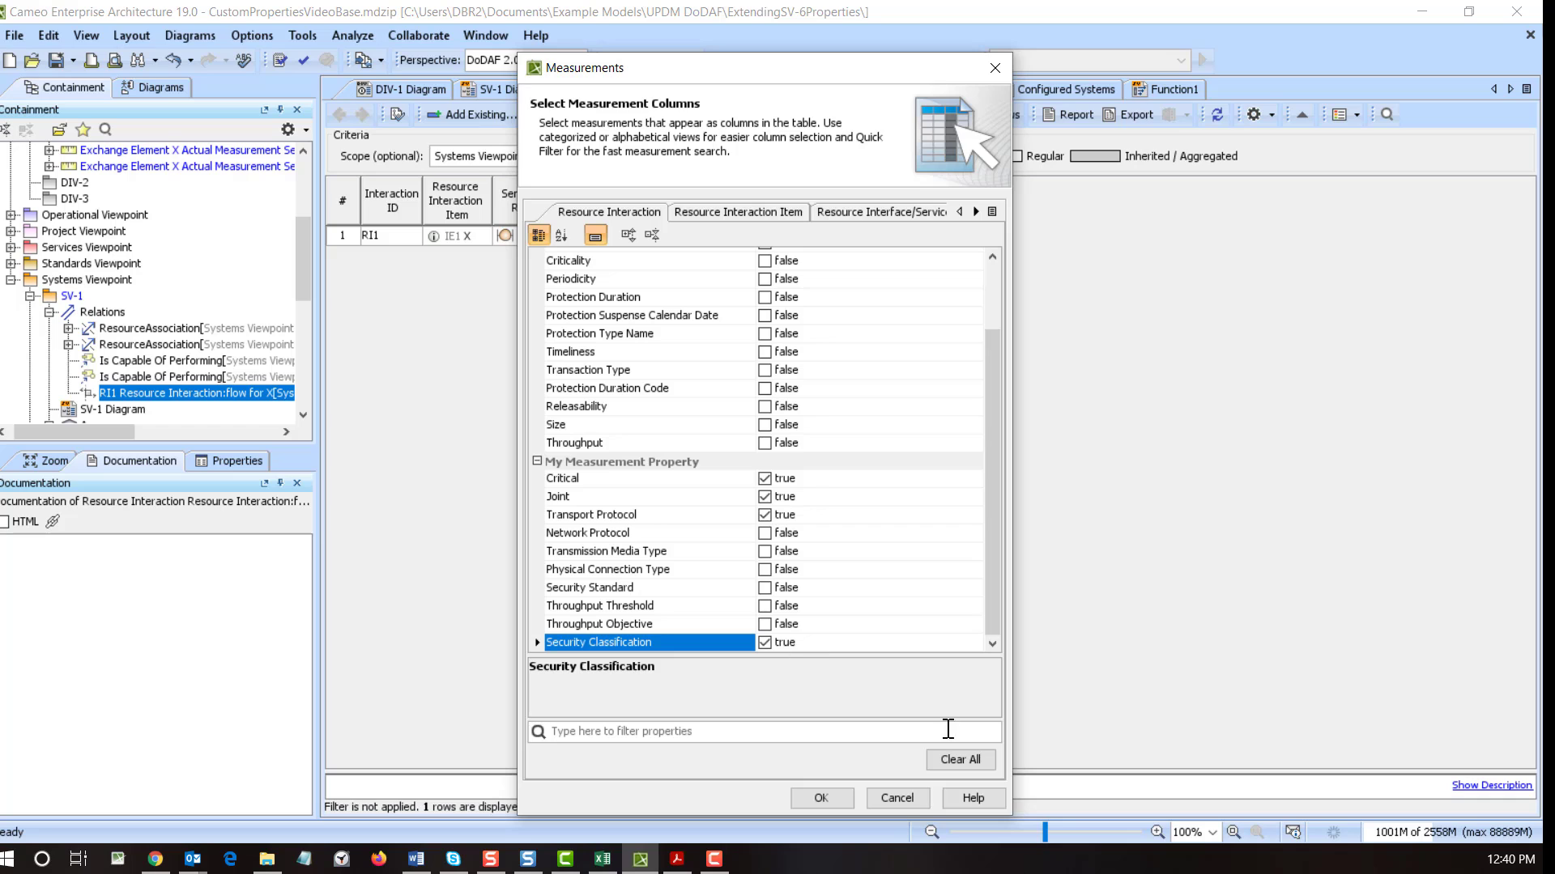
{"action": "left_click", "coordinate": [766, 605]}
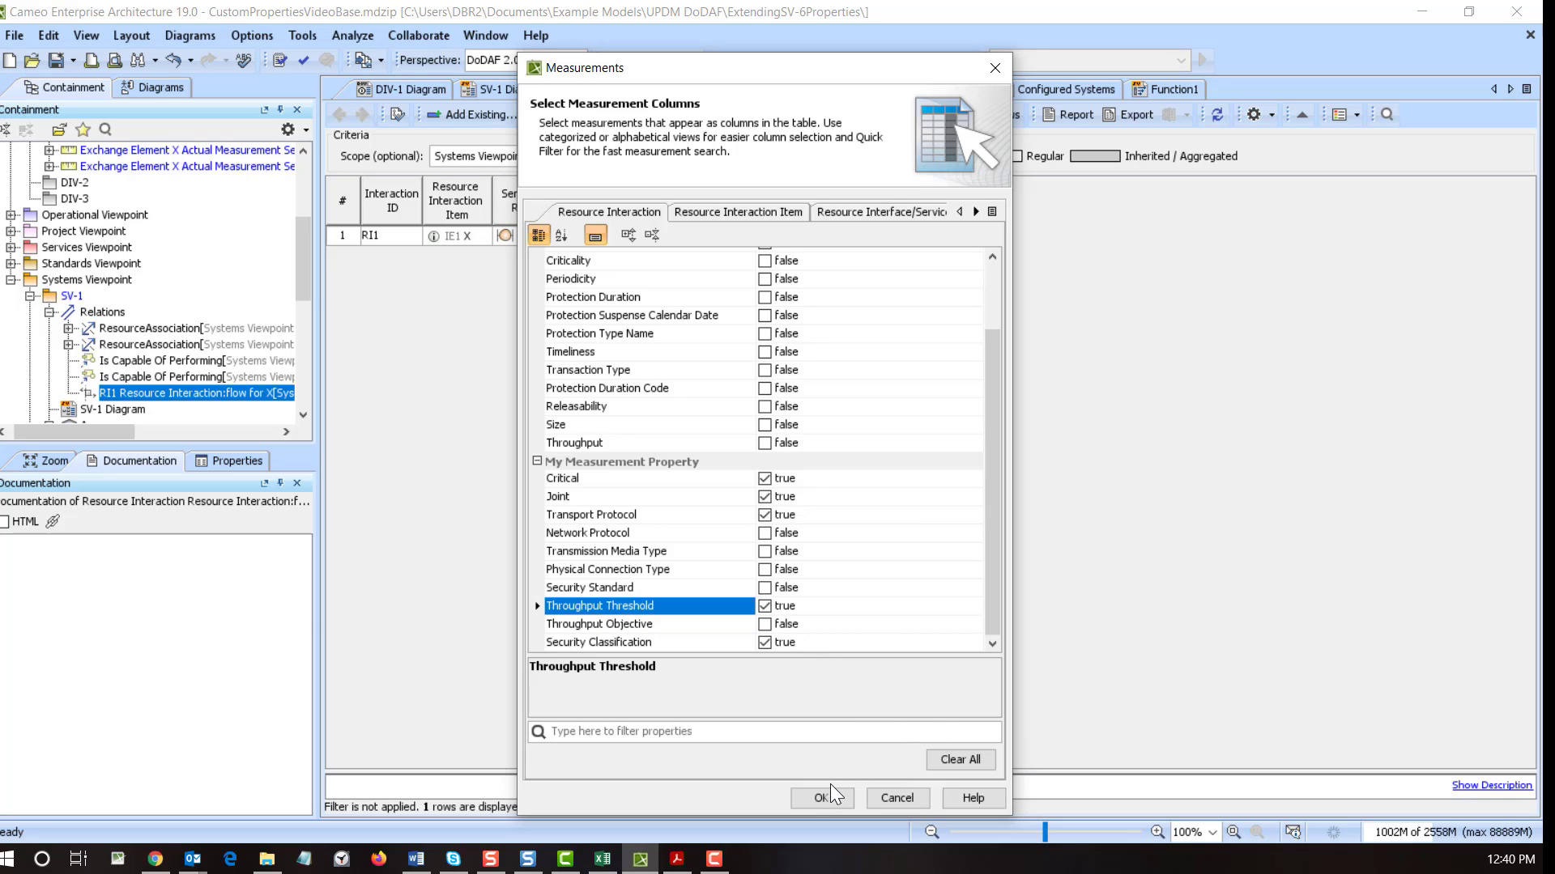
- Add the chosen measurement columns to the table and fill RI1's five new cells with defaults
{"action": "left_click", "coordinate": [802, 795]}
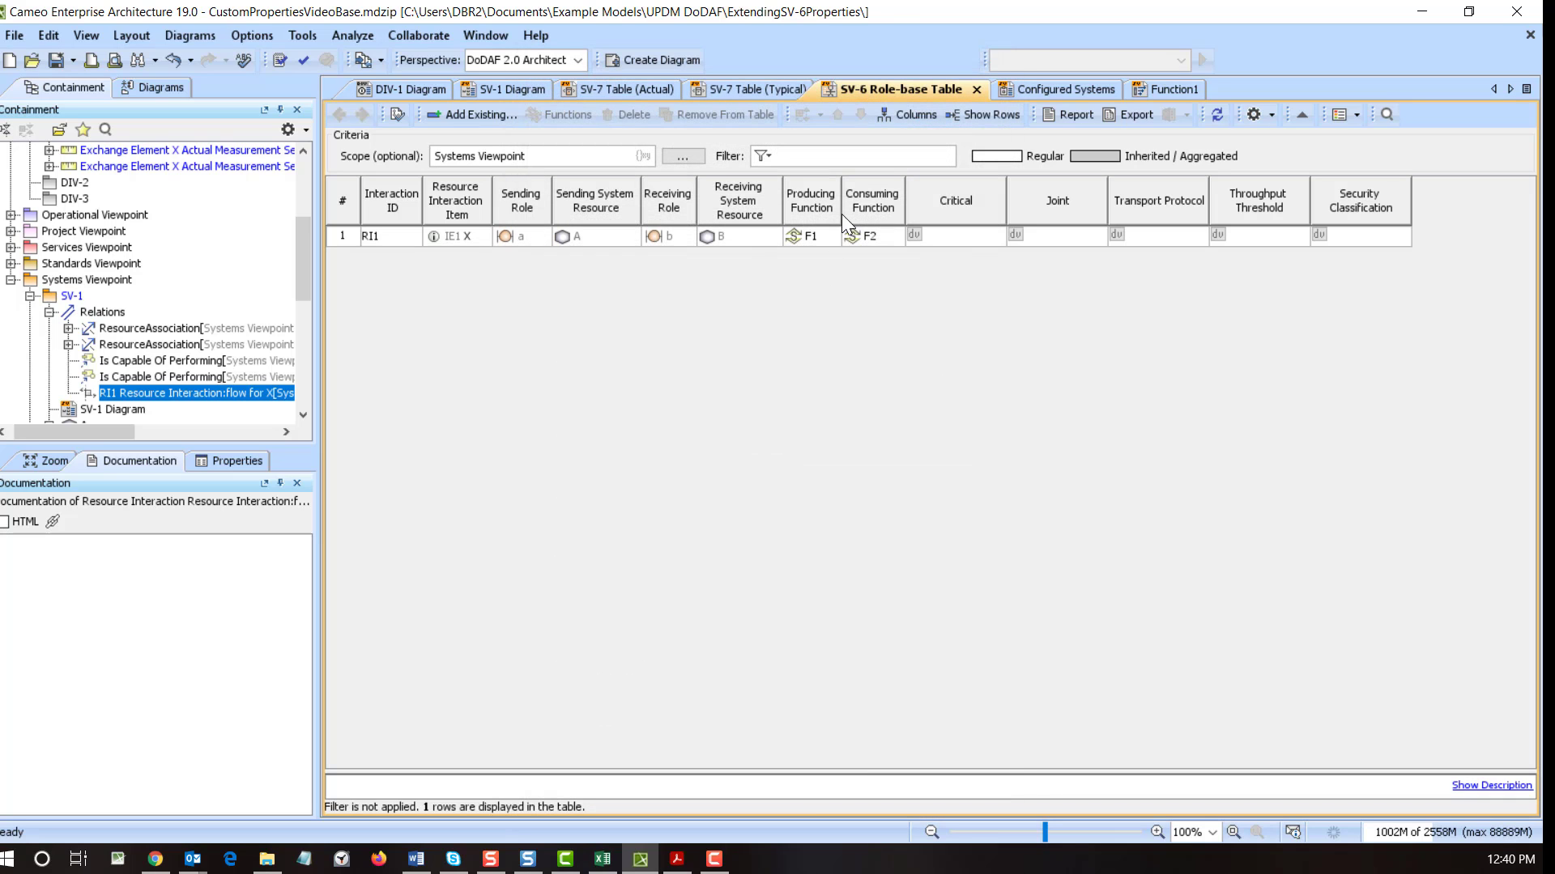
{"action": "left_click", "coordinate": [913, 230]}
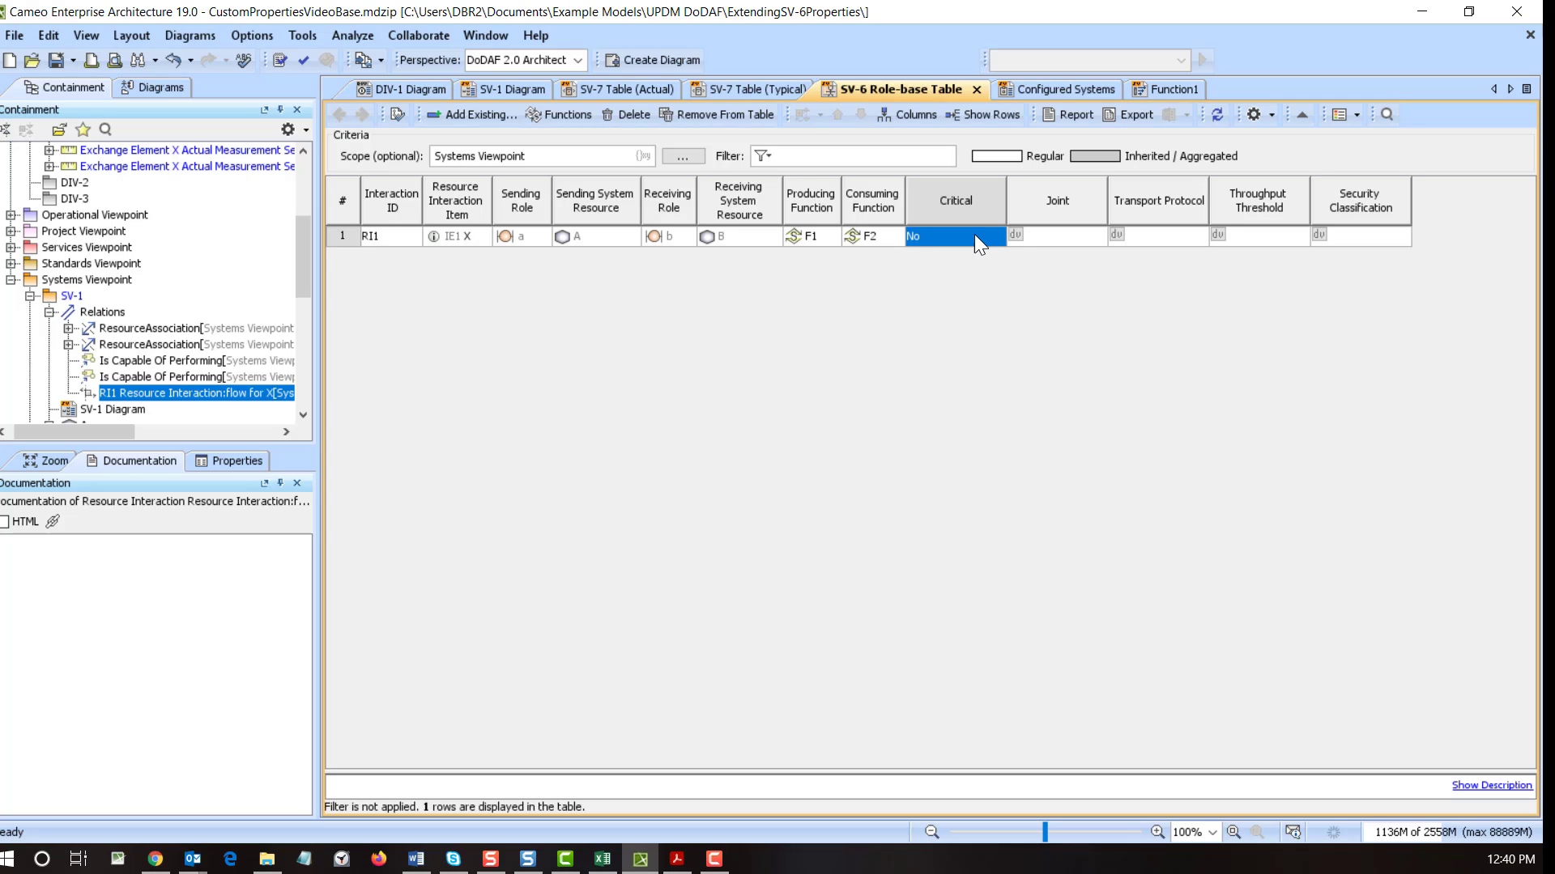
{"action": "left_click", "coordinate": [1015, 229]}
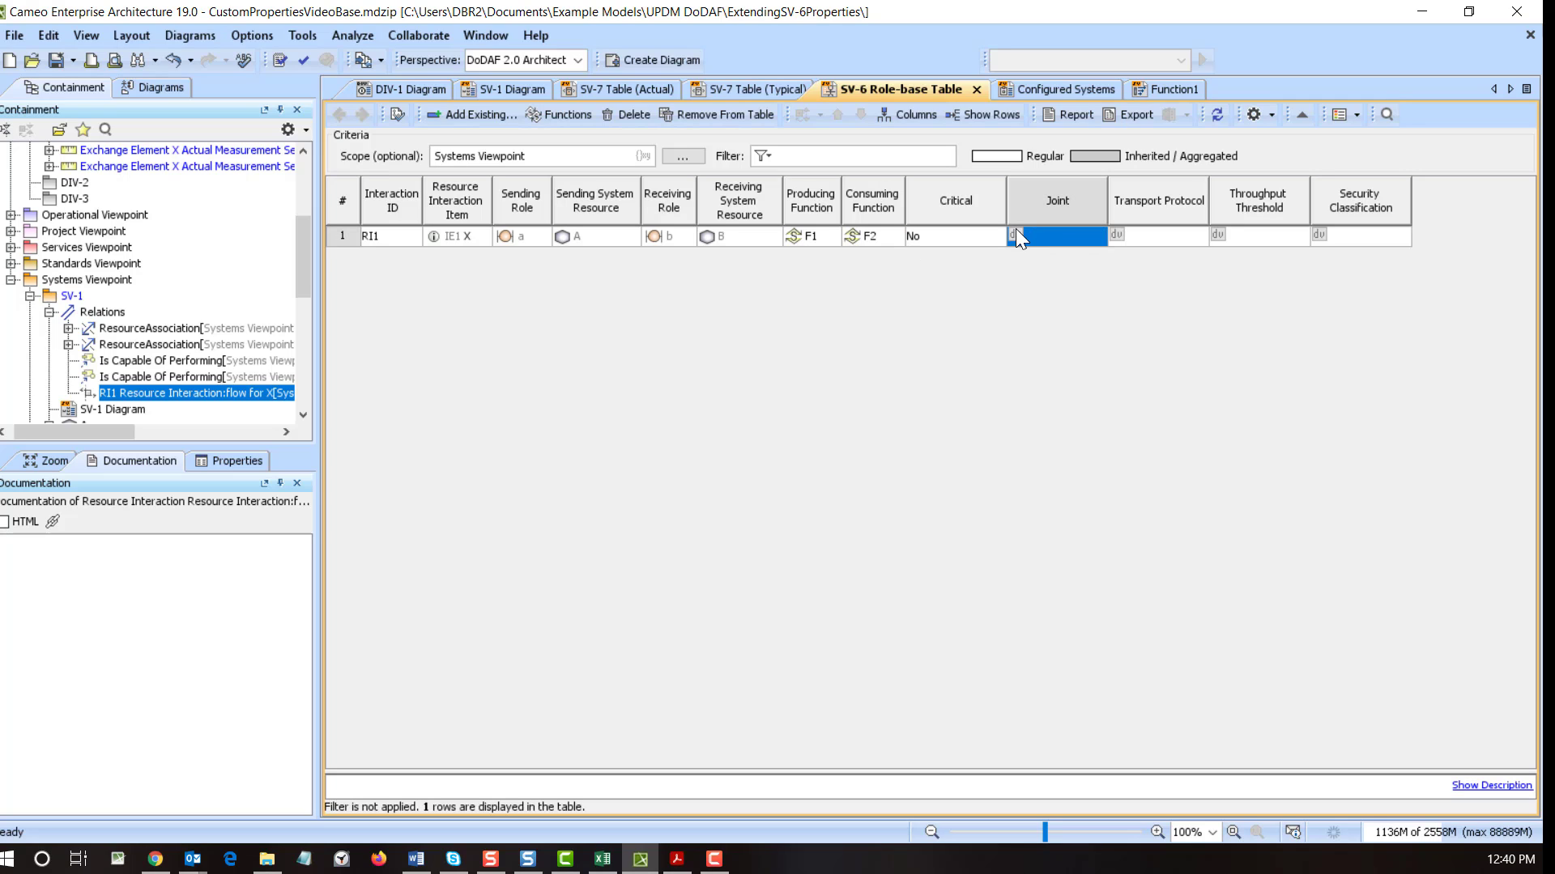
{"action": "left_click", "coordinate": [1118, 233]}
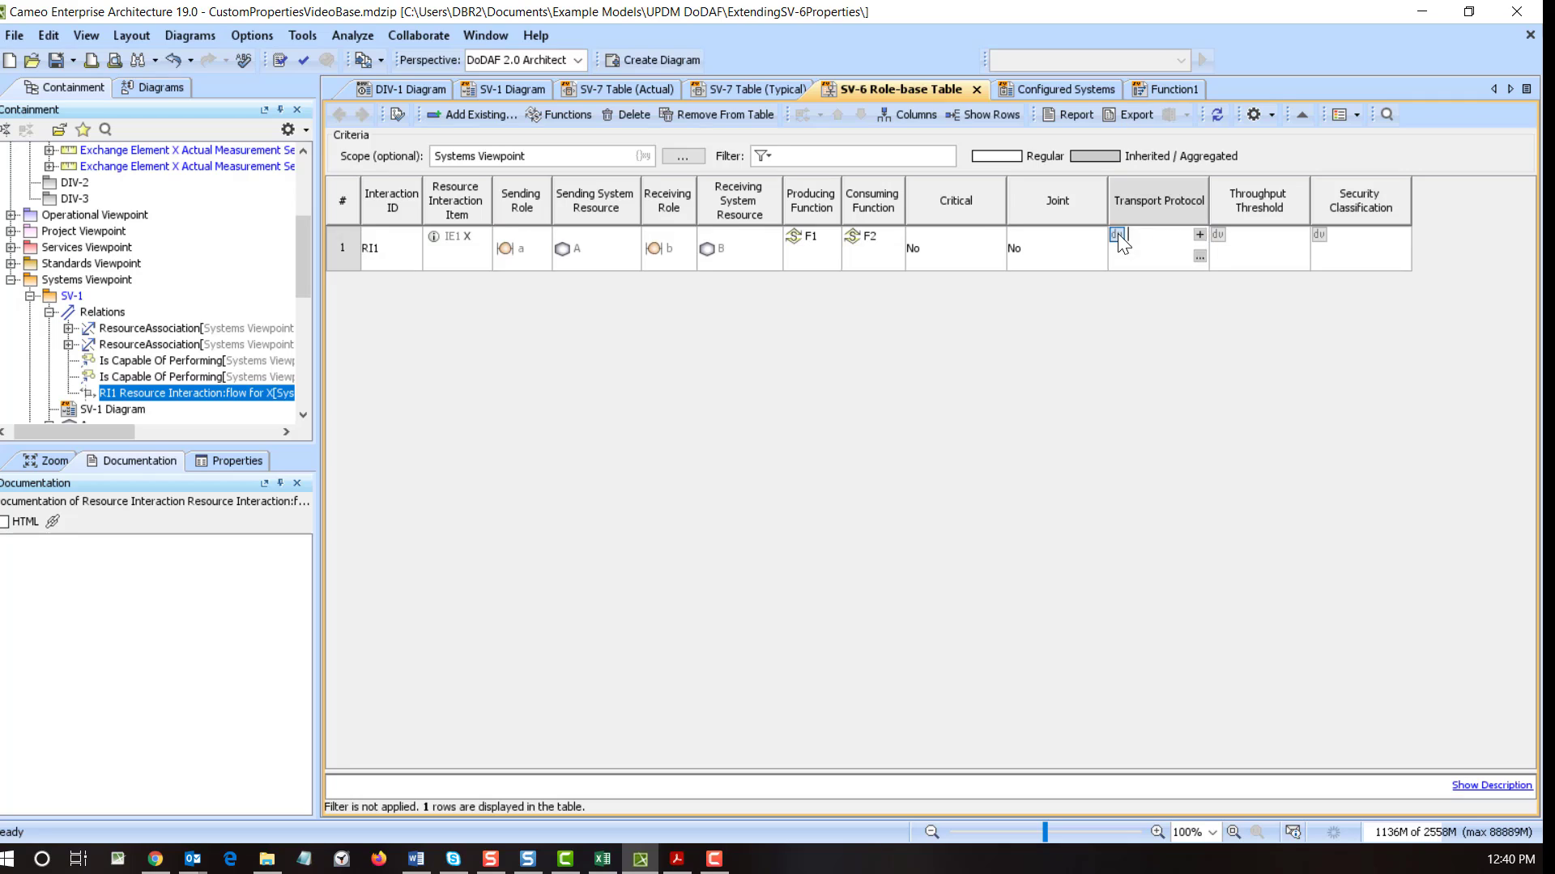
{"action": "left_click", "coordinate": [1217, 235]}
{"action": "left_click", "coordinate": [1317, 238]}
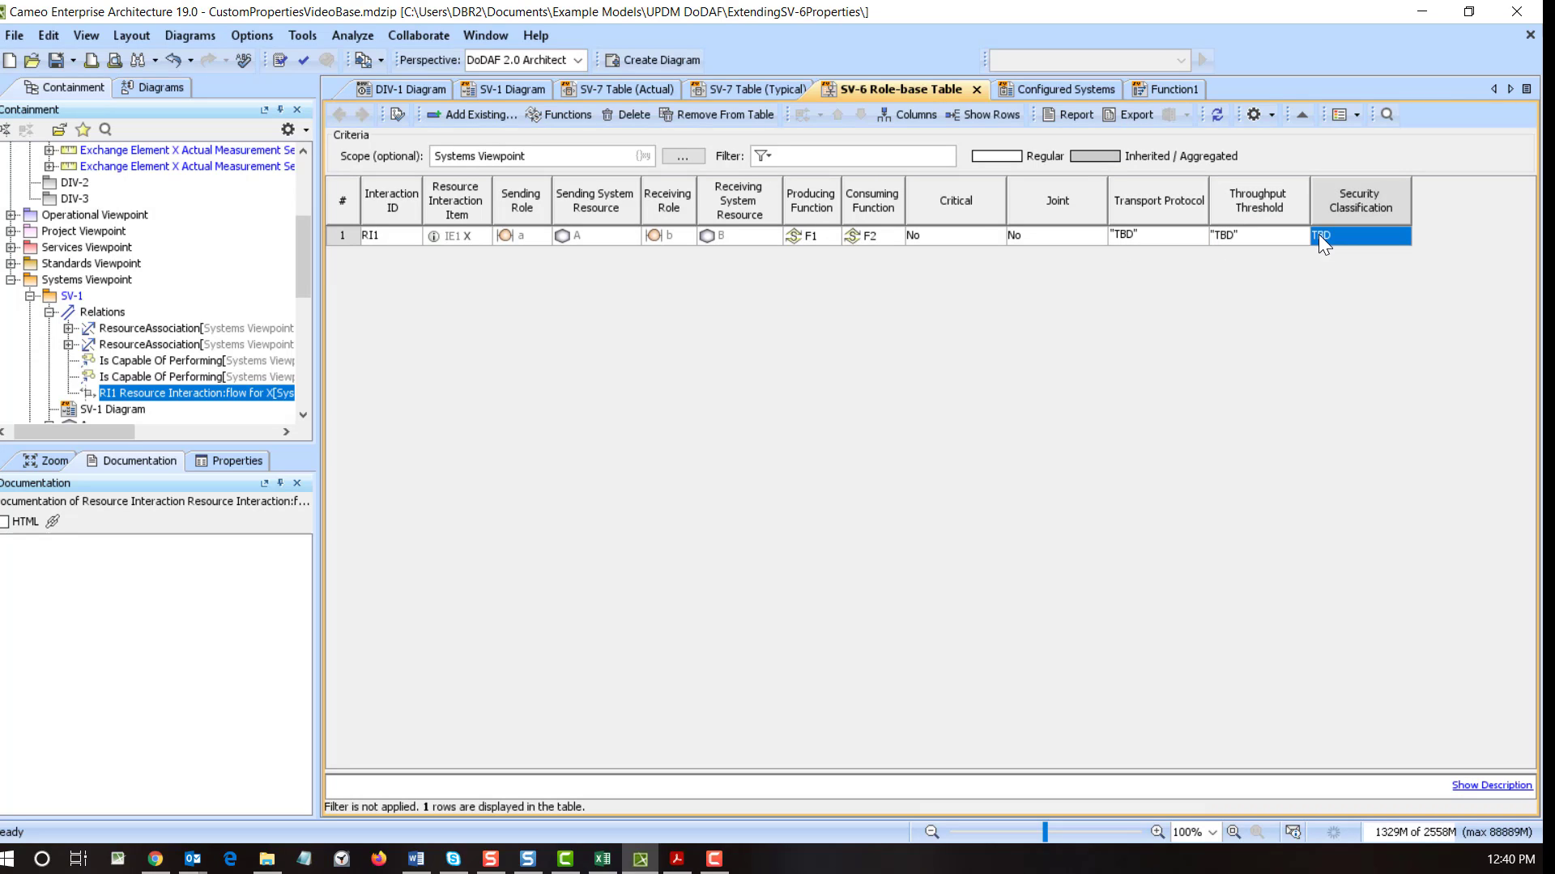
- Set RI1's Critical and Joint to Yes and its Security Classification to Unclasified
{"action": "left_click", "coordinate": [962, 234]}
{"action": "left_click", "coordinate": [963, 234]}
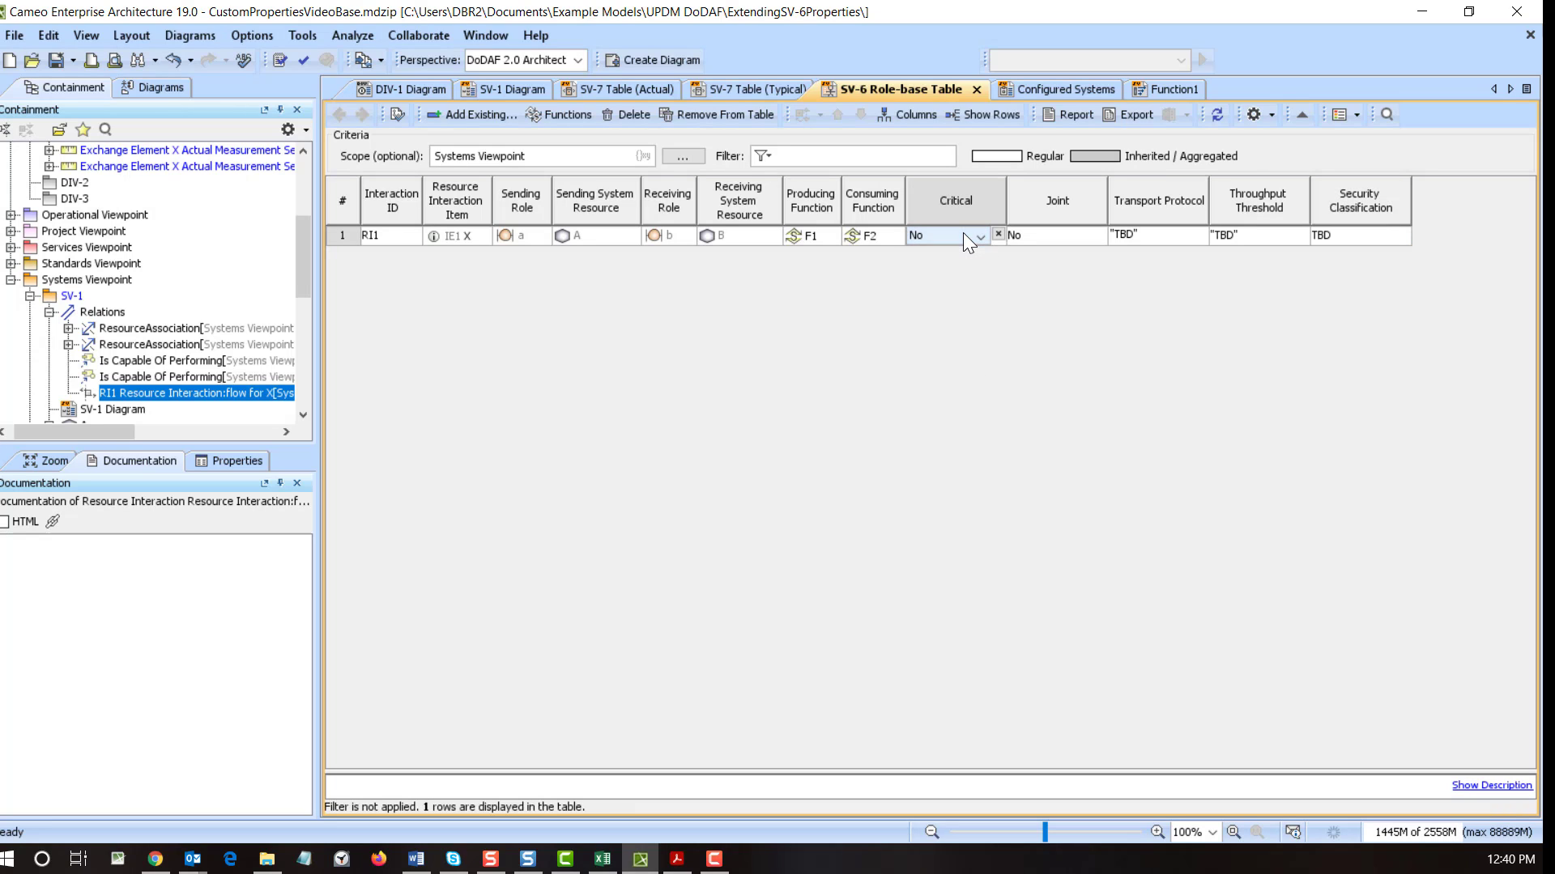
{"action": "left_click", "coordinate": [941, 257]}
{"action": "left_click", "coordinate": [1065, 234]}
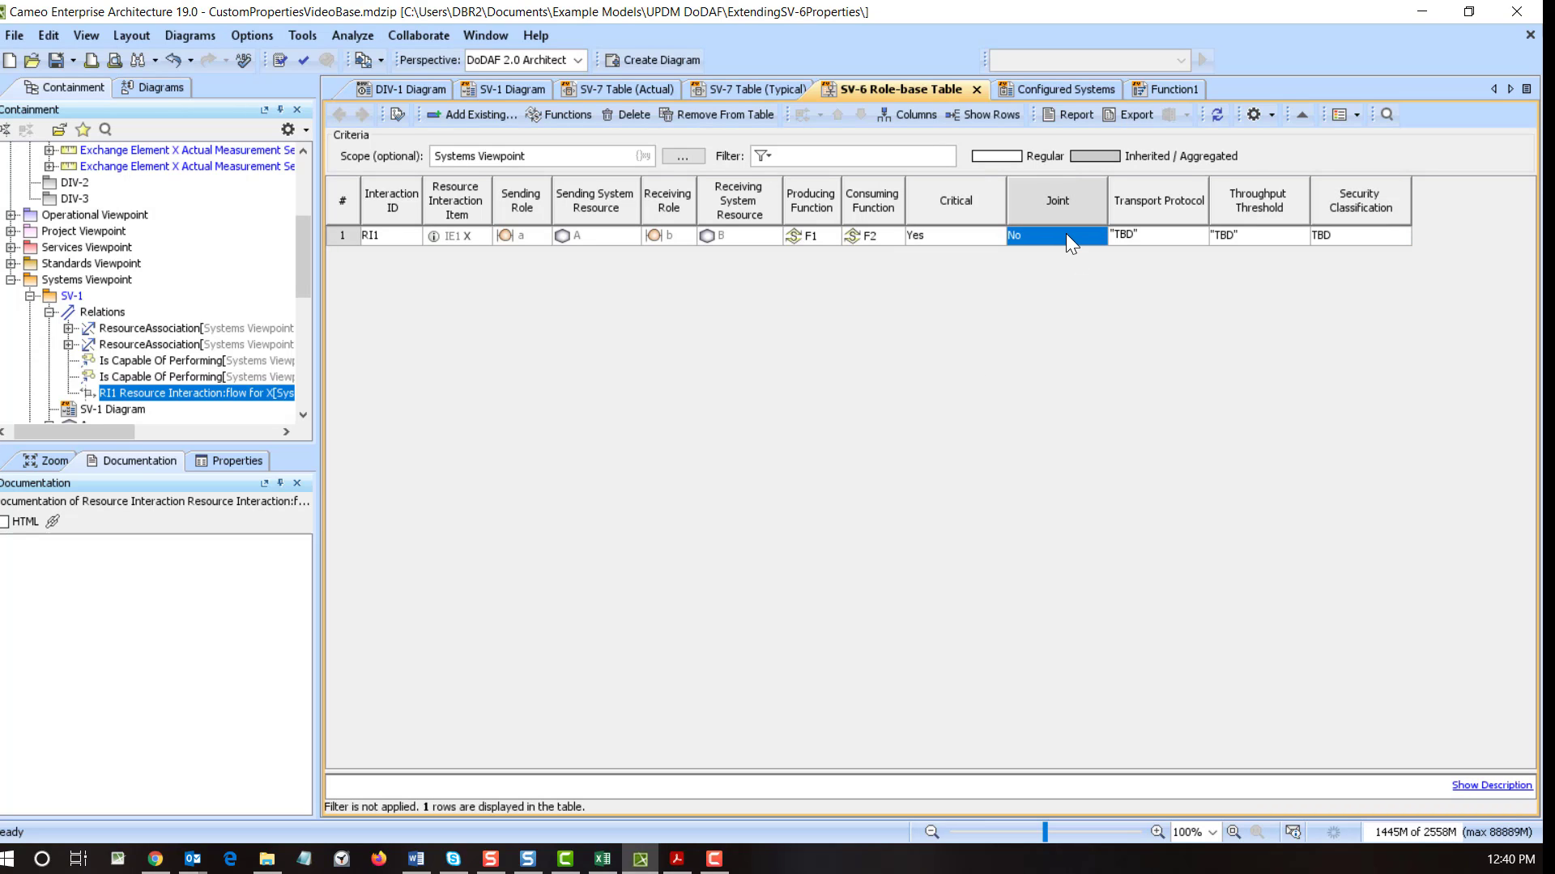
{"action": "left_click", "coordinate": [1066, 233]}
{"action": "left_click", "coordinate": [1052, 252]}
{"action": "left_click", "coordinate": [1359, 237]}
{"action": "left_click", "coordinate": [1358, 236]}
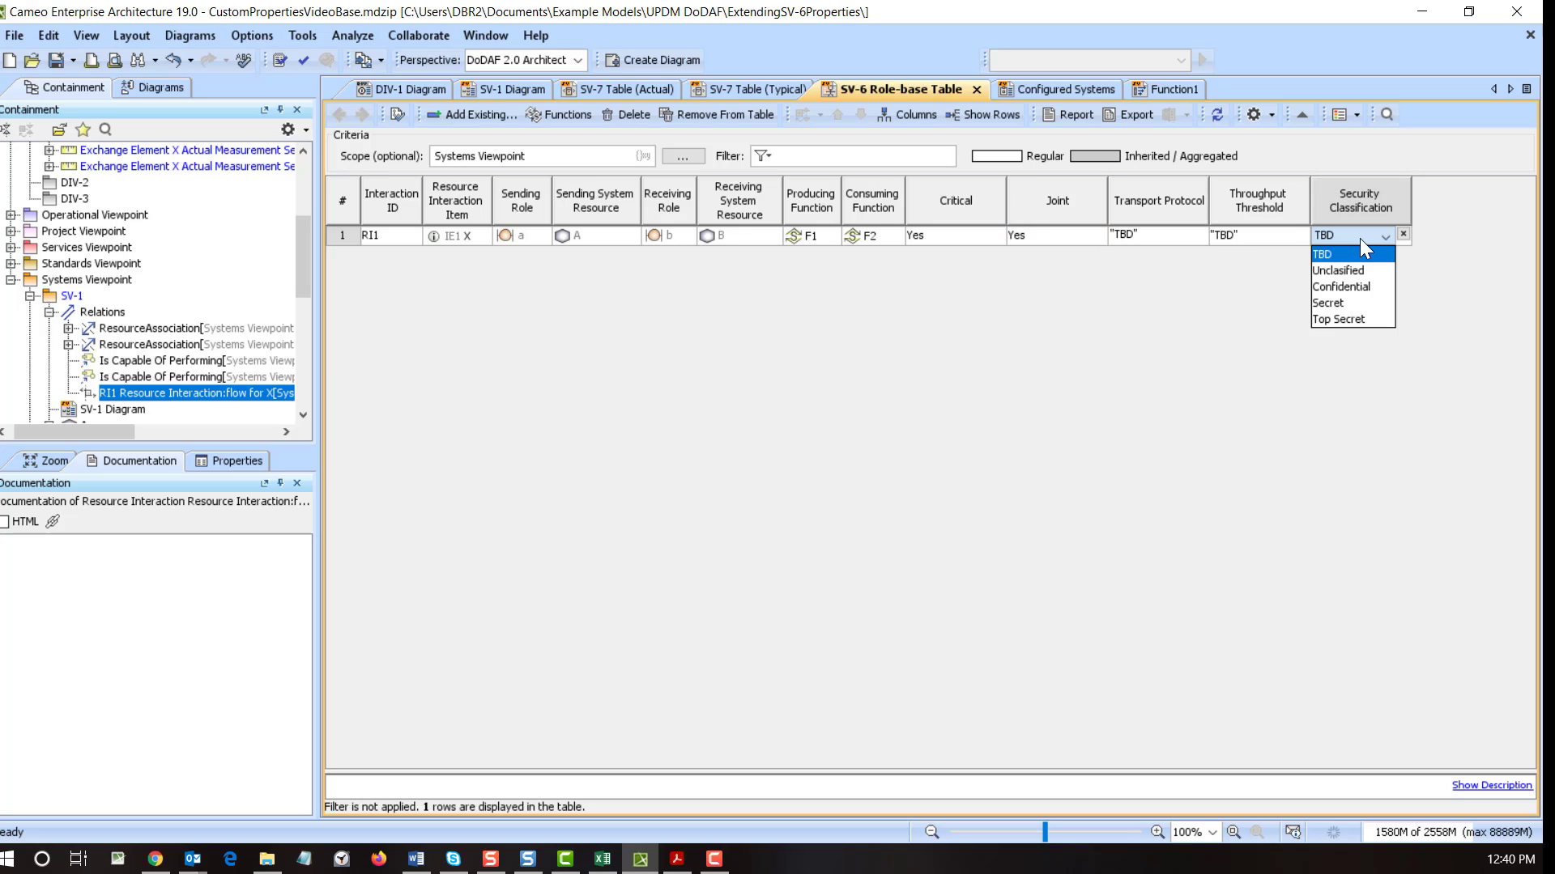
{"action": "left_click", "coordinate": [1334, 270]}
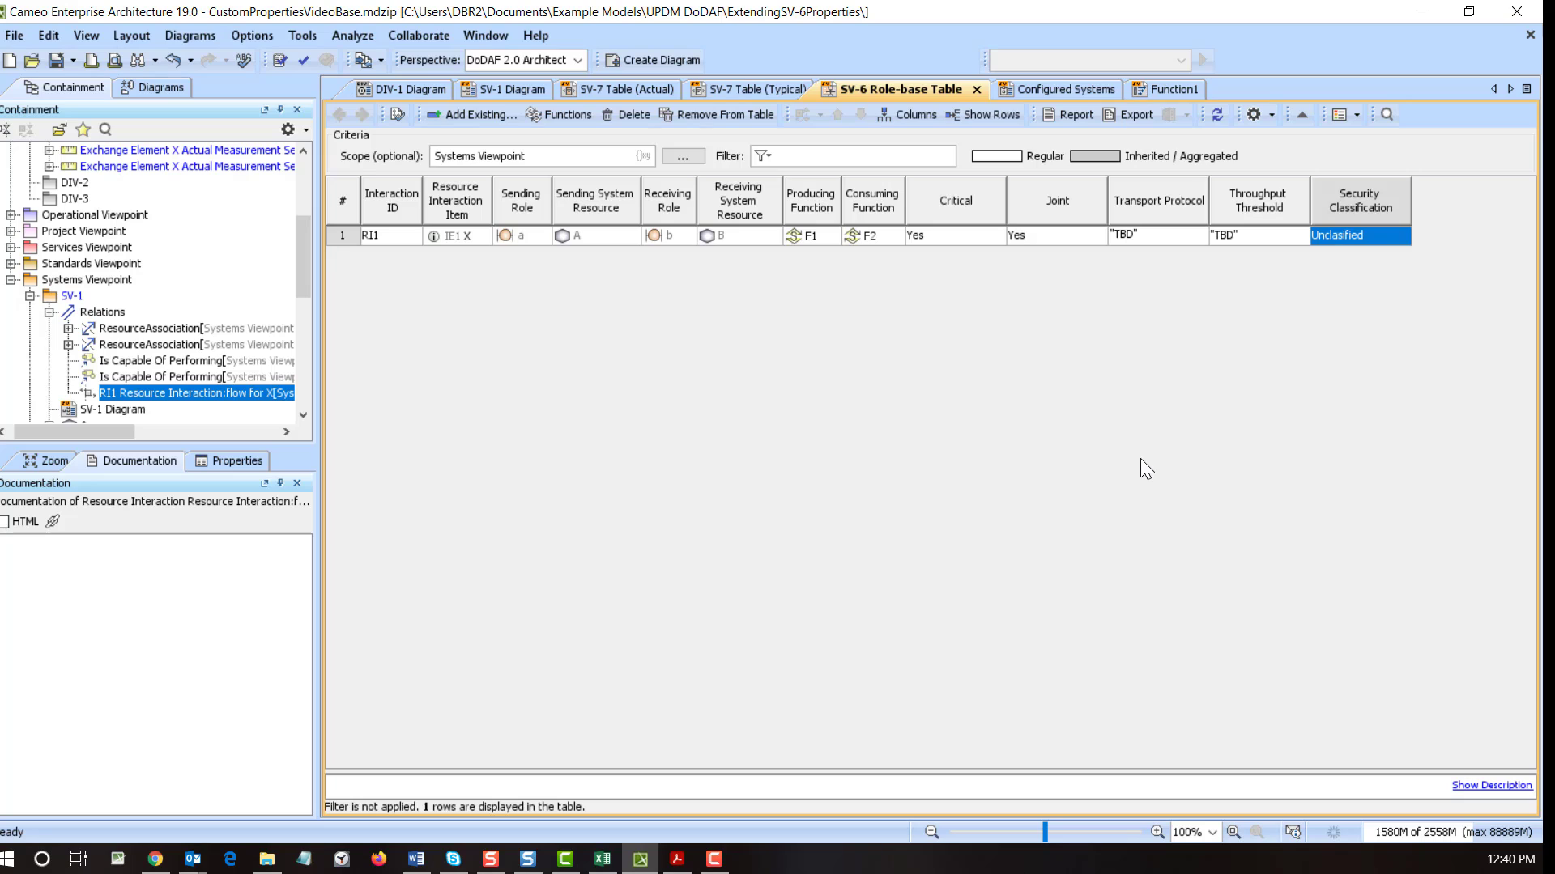
- Enter TCPIP as RI1's Transport Protocol value
{"action": "left_click", "coordinate": [1145, 234]}
{"action": "left_click", "coordinate": [1144, 234]}
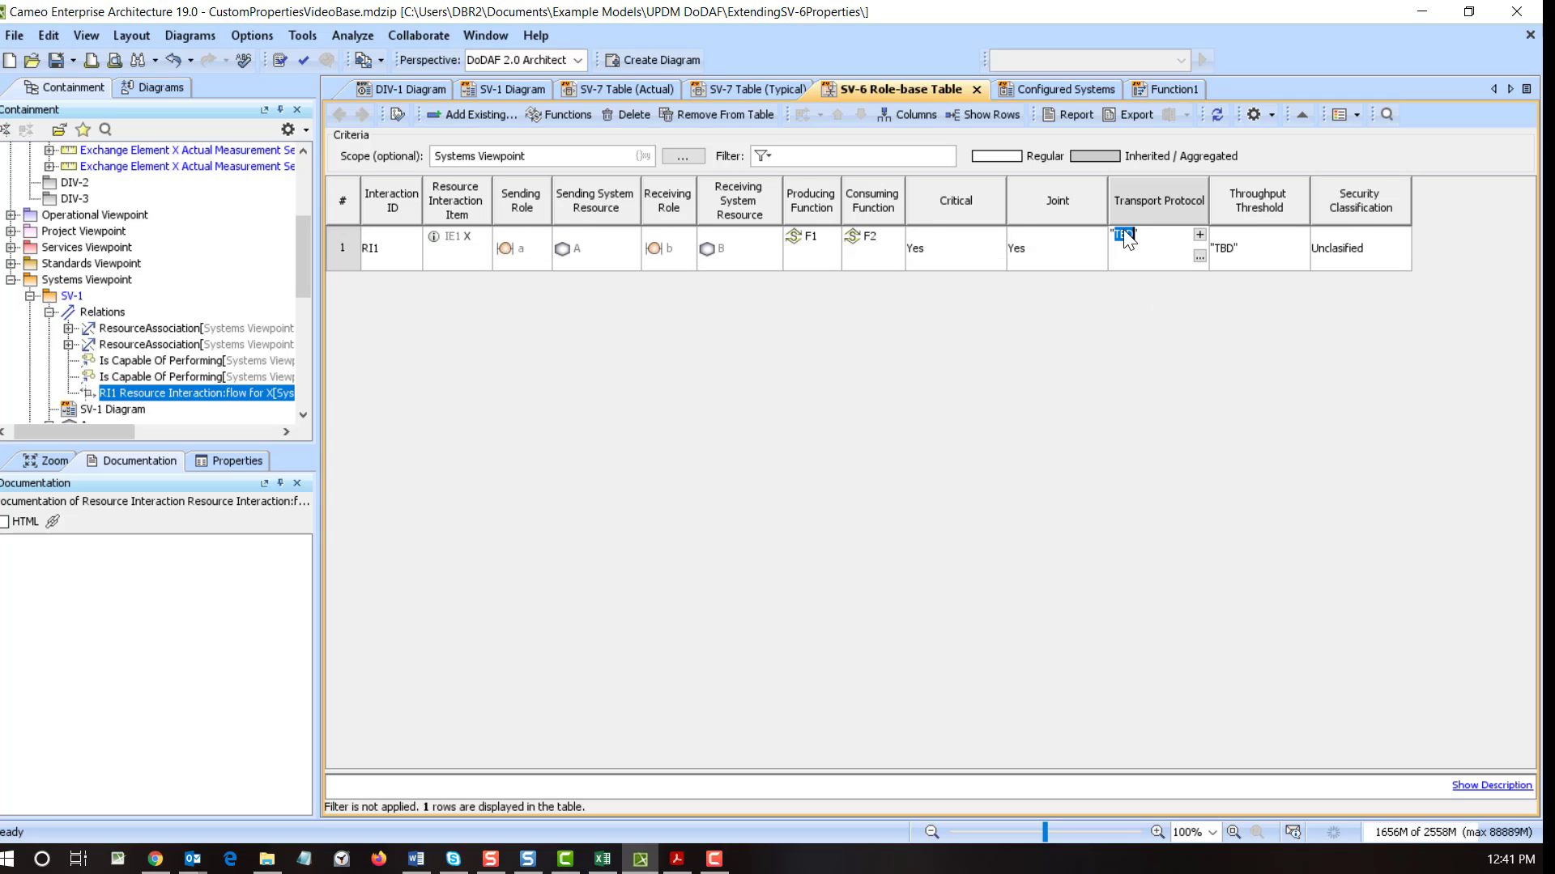
{"action": "type", "text": "TC"}
{"action": "type", "text": "PIP"}
{"action": "left_click", "coordinate": [432, 268]}
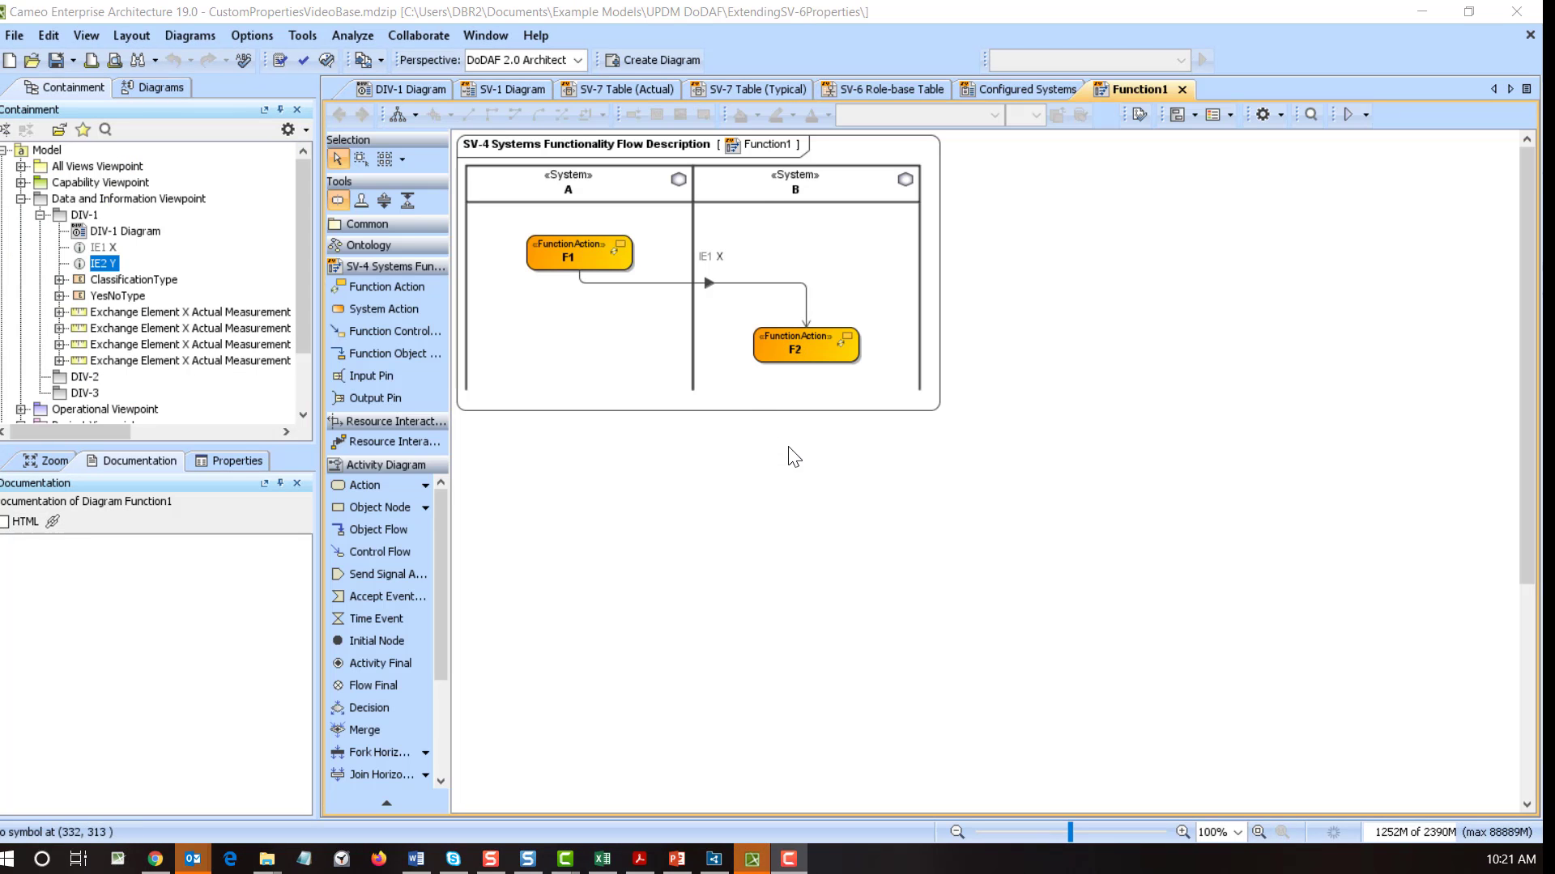
- Place function actions F3 in swimlane B below F2 and F4 in swimlane A
{"action": "left_click", "coordinate": [386, 289]}
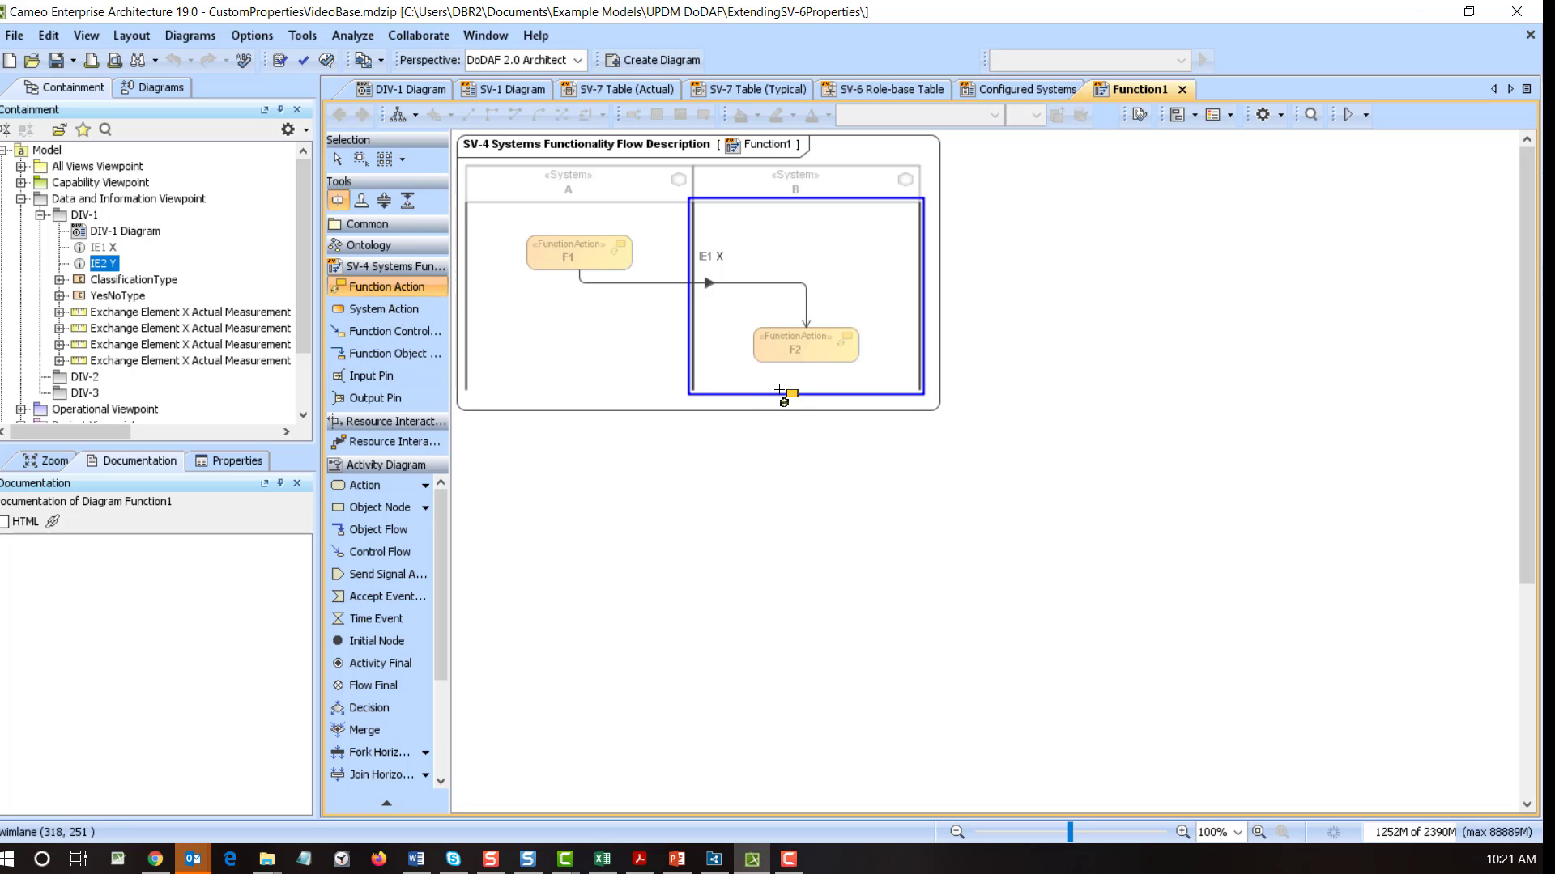
{"action": "left_click", "coordinate": [779, 391]}
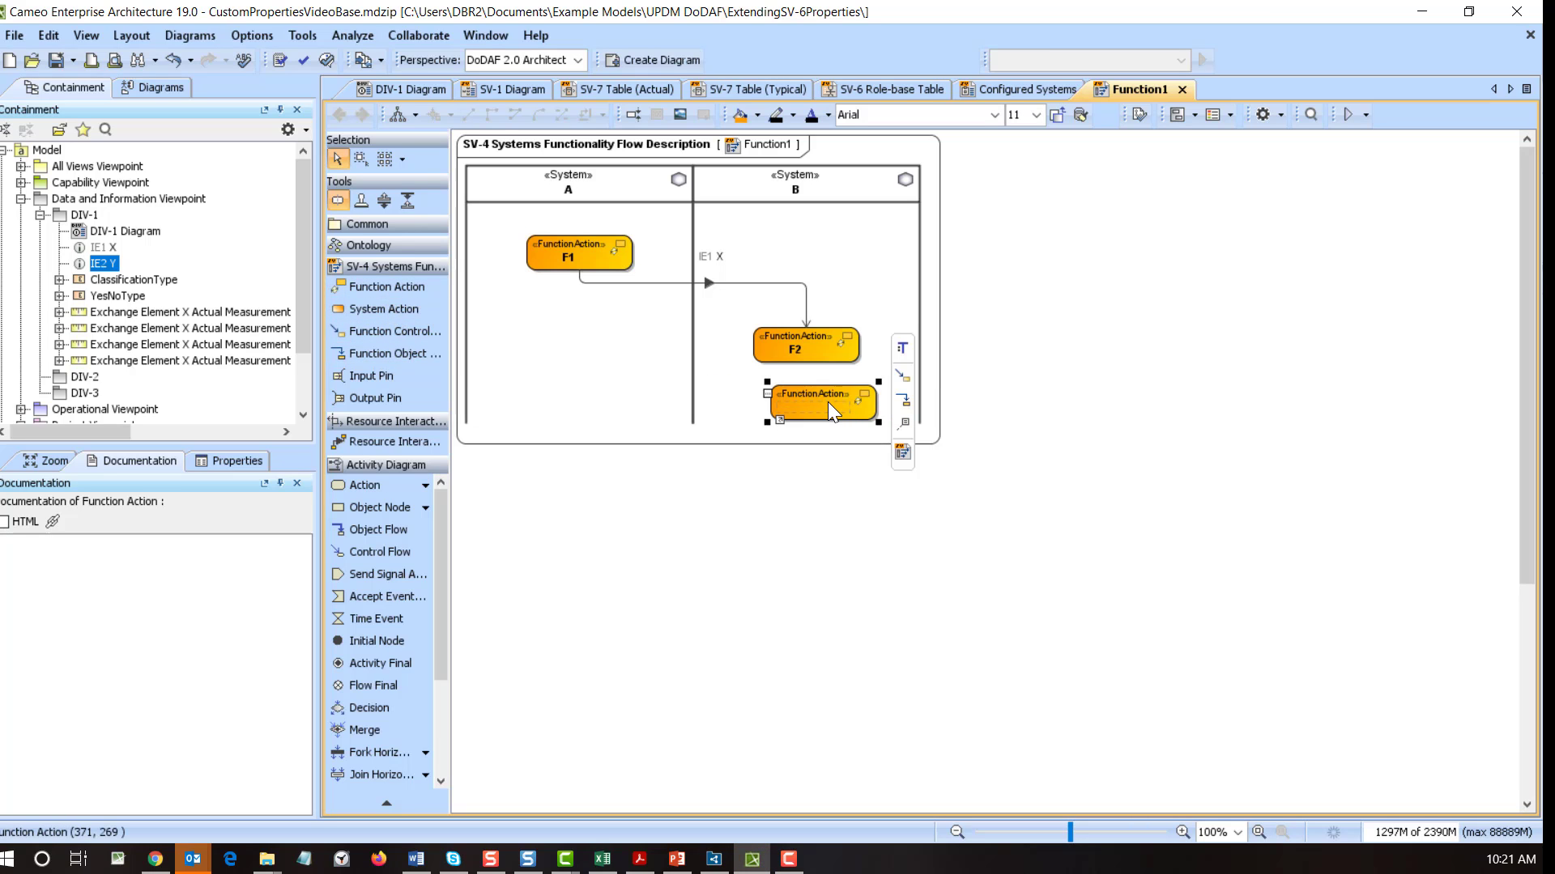
{"action": "type", "text": "F3 :"}
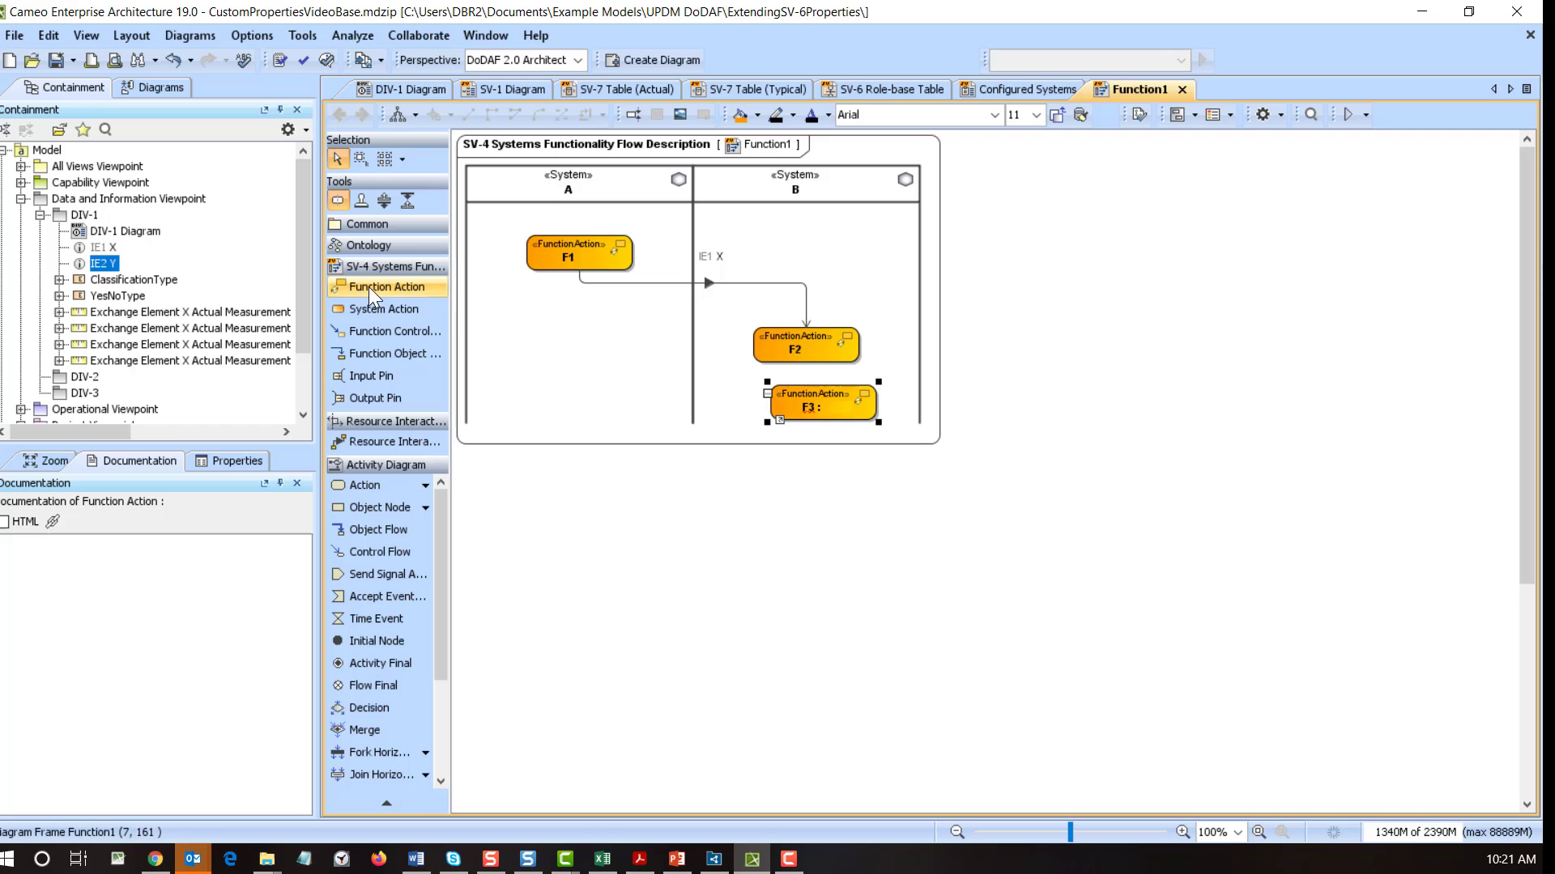
{"action": "left_click", "coordinate": [374, 286]}
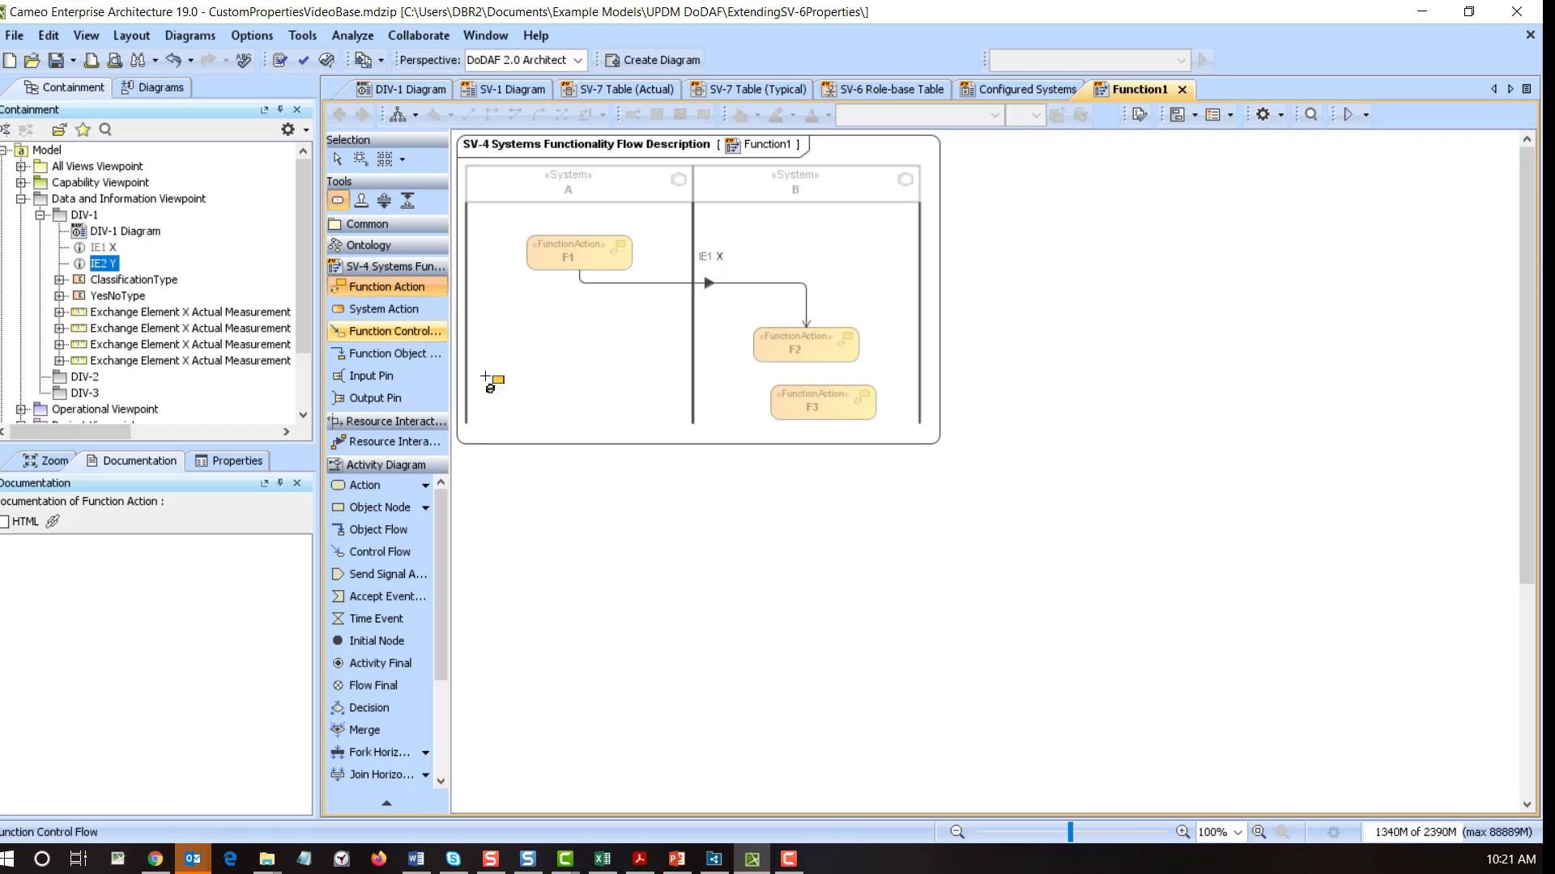
{"action": "left_click", "coordinate": [572, 404]}
{"action": "type", "text": "F"}
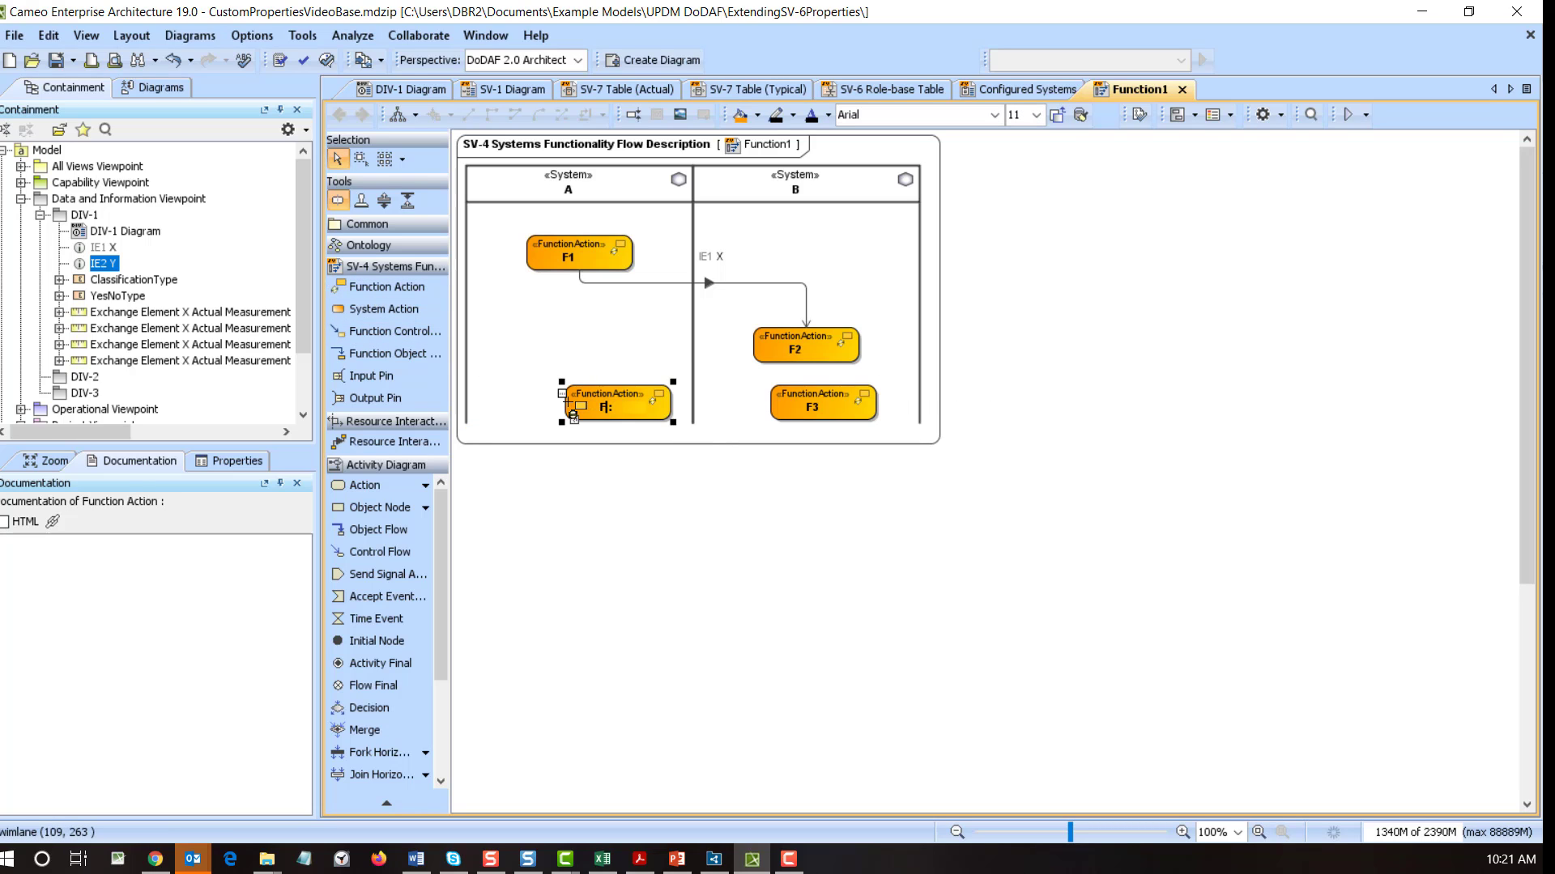
{"action": "type", "text": "4"}
{"action": "left_click", "coordinate": [805, 468]}
- Draw a flow from F3 to F4 and assign IE2 Y to it, creating its resource interaction
{"action": "left_click", "coordinate": [808, 387]}
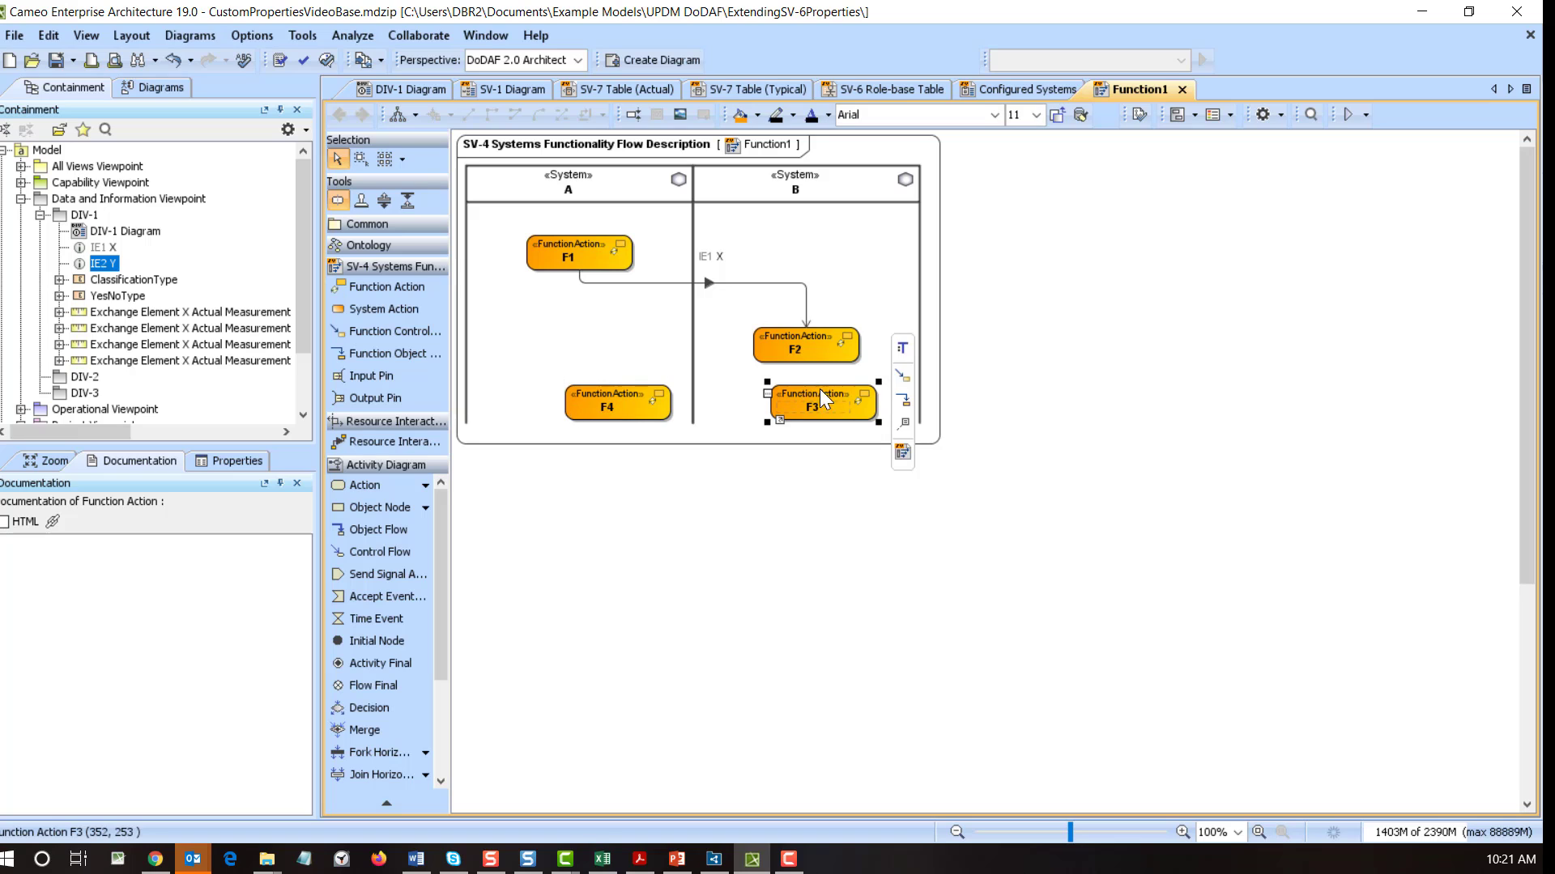
{"action": "left_click", "coordinate": [902, 375]}
{"action": "left_click", "coordinate": [631, 394]}
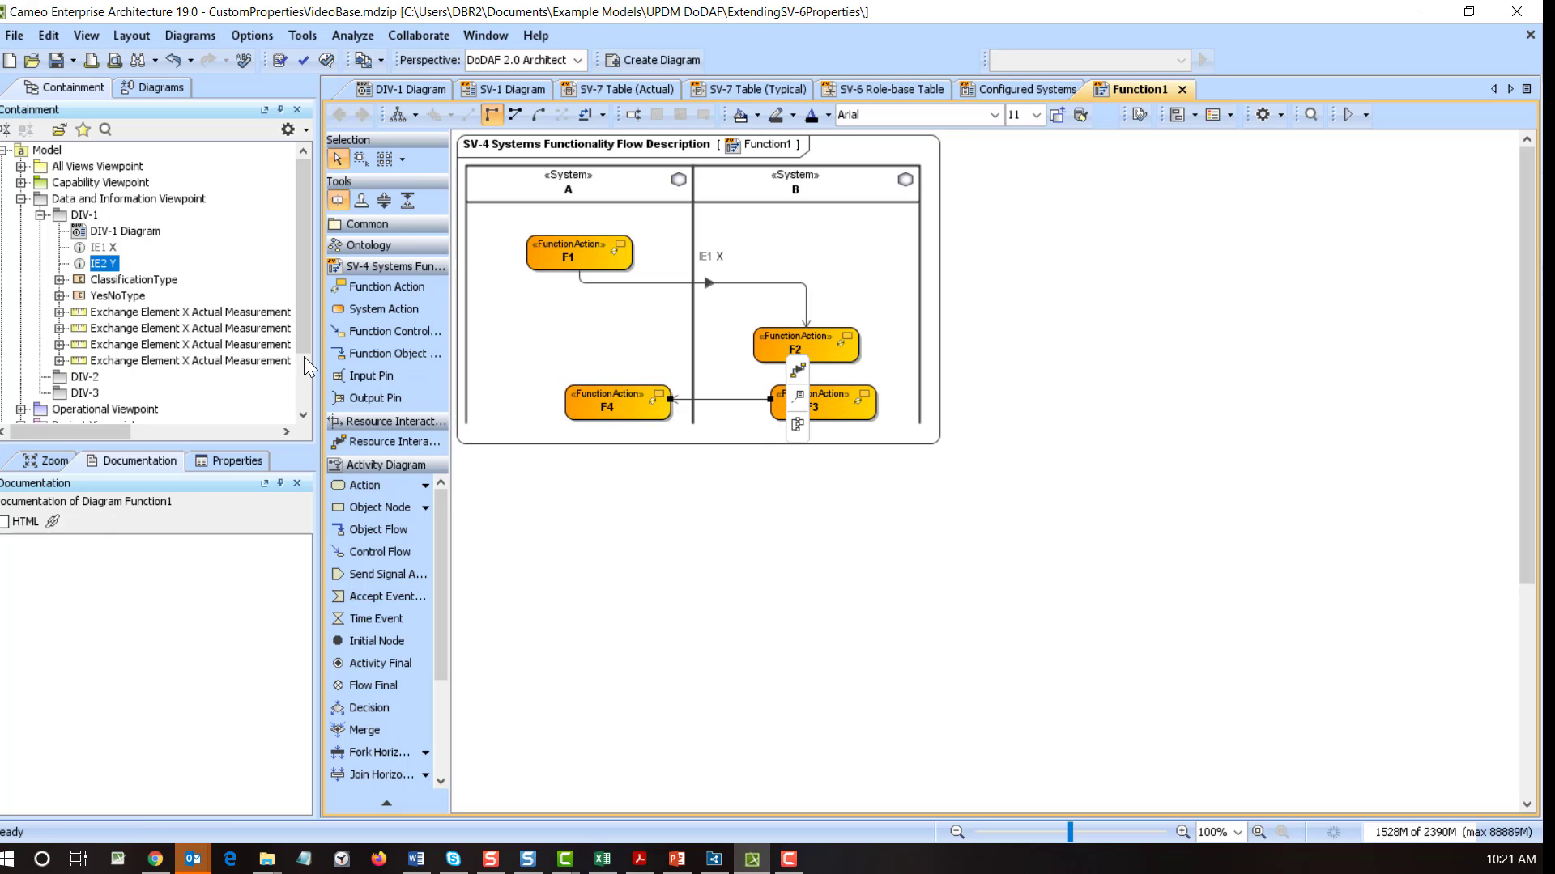
{"action": "left_click_drag", "start_coordinate": [102, 264], "coordinate": [720, 402]}
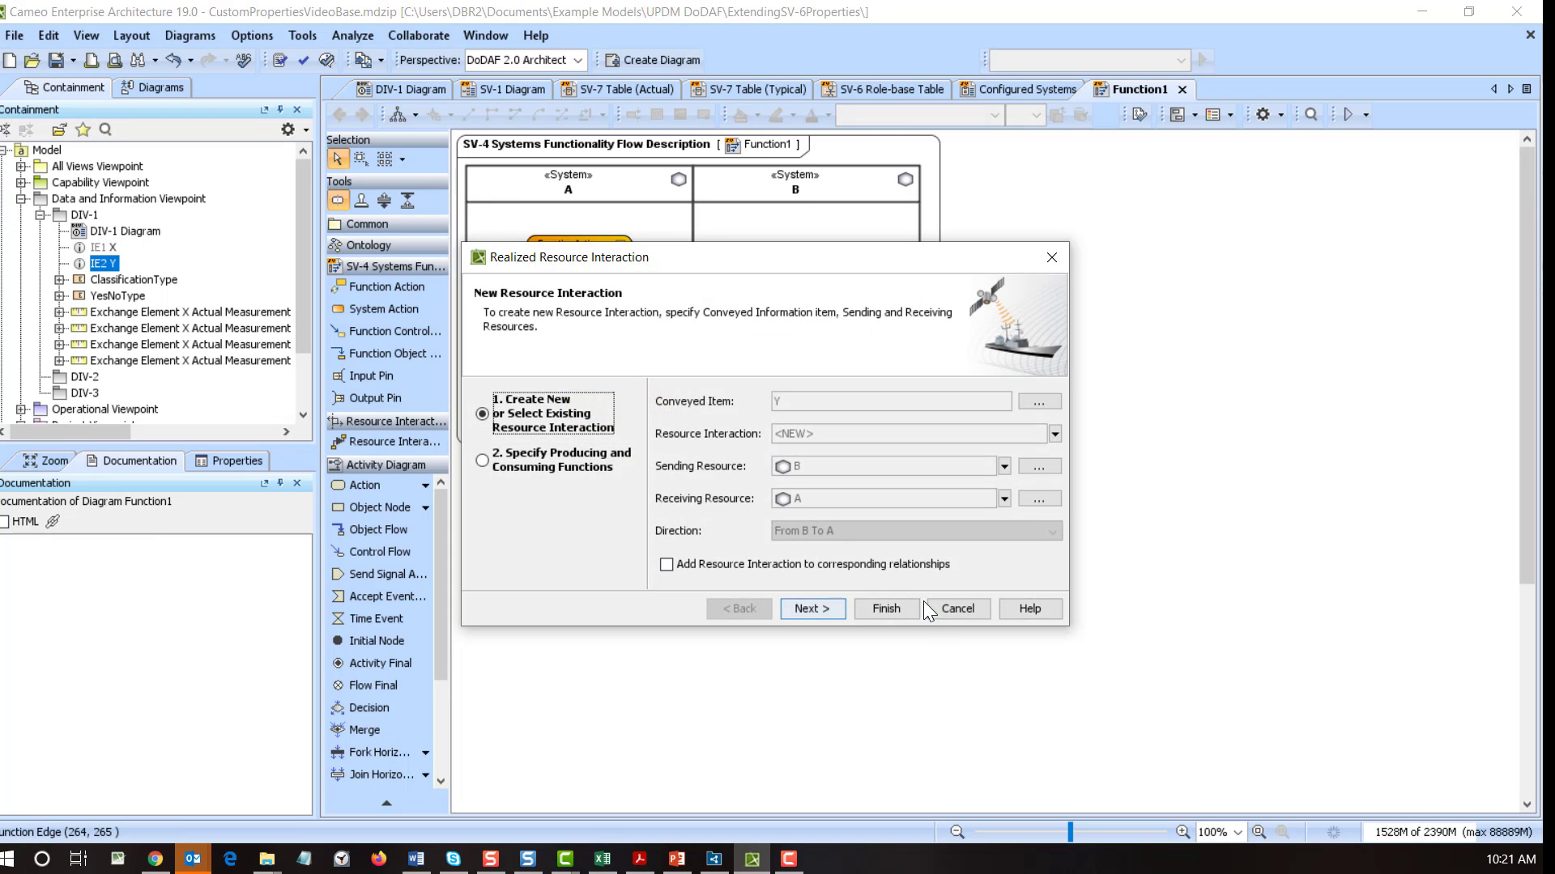
{"action": "left_click", "coordinate": [885, 608]}
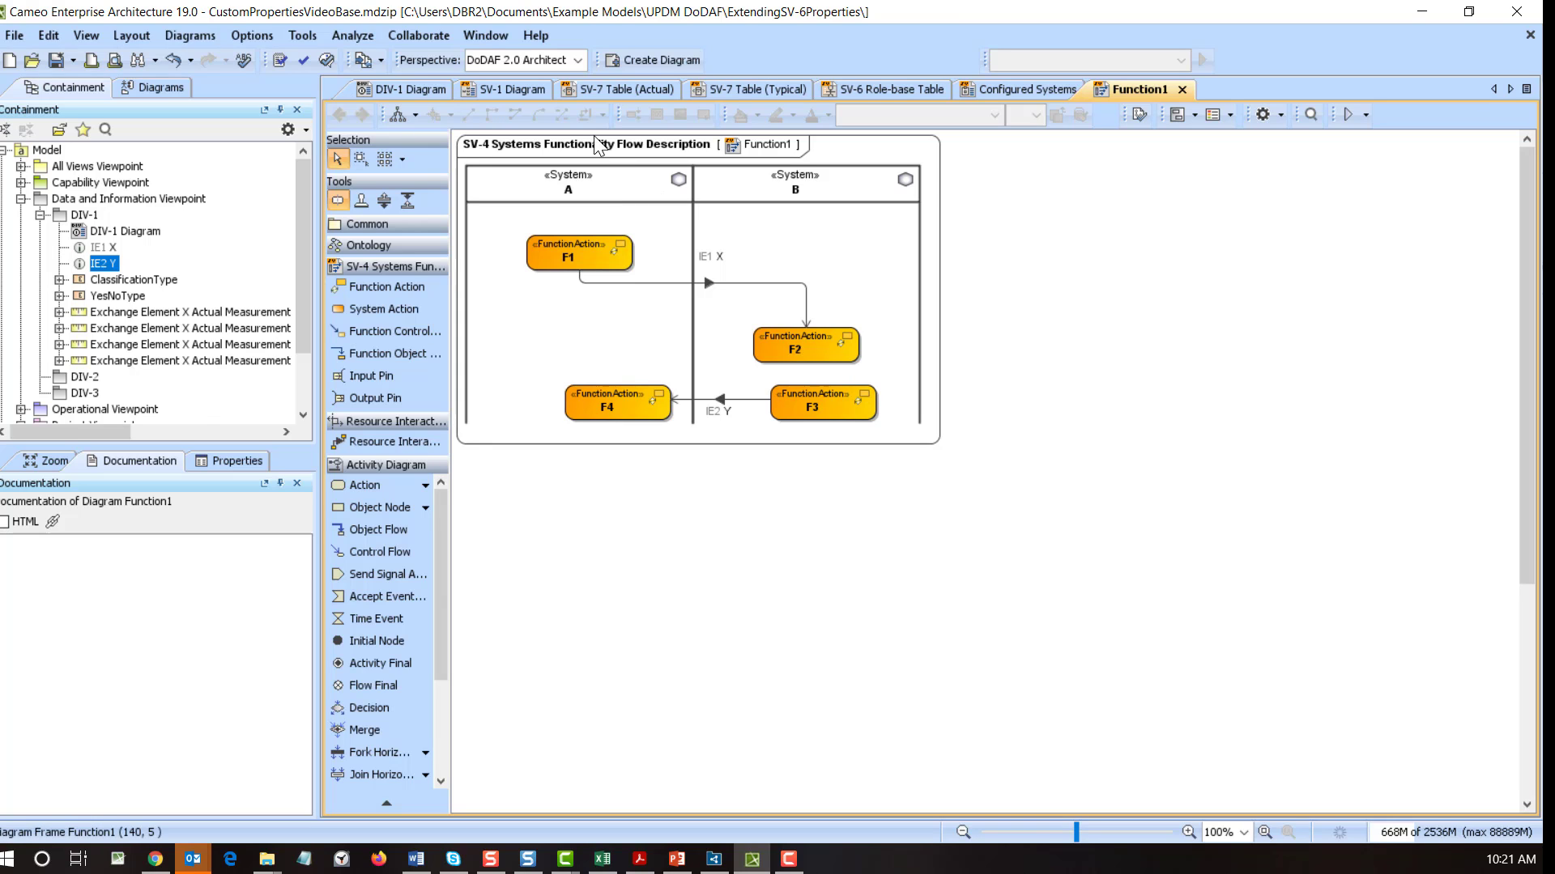
- In SV-1's Configured Systems diagram, connect b:B to a:A and realize RI2 carrying IE2 Y
{"action": "left_click", "coordinate": [517, 83]}
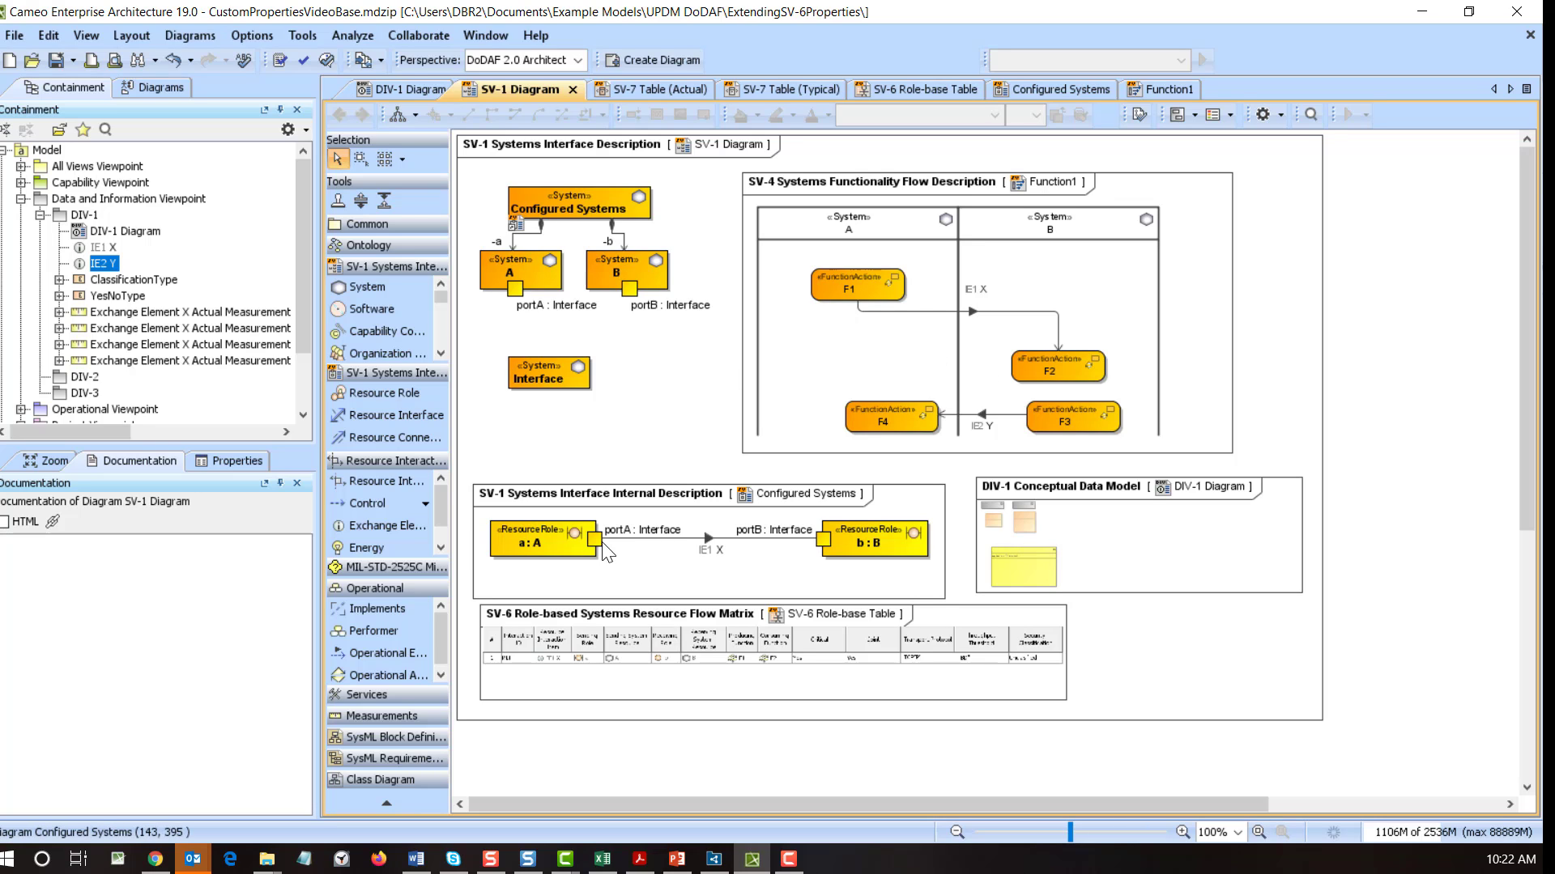
{"action": "double_click", "coordinate": [625, 555]}
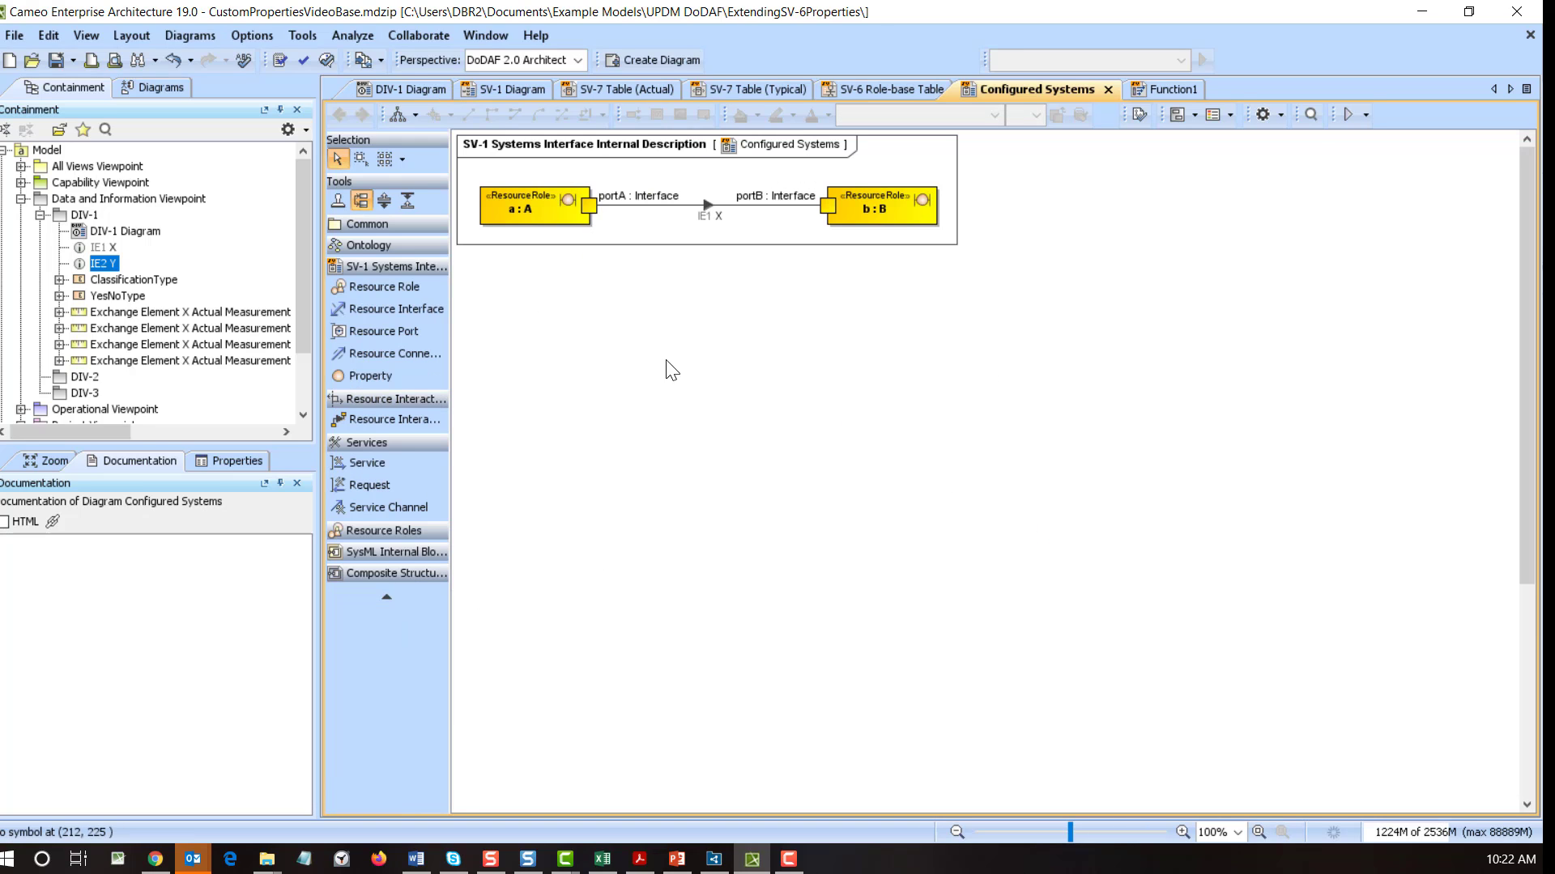
{"action": "left_click", "coordinate": [886, 213]}
{"action": "left_click", "coordinate": [969, 191]}
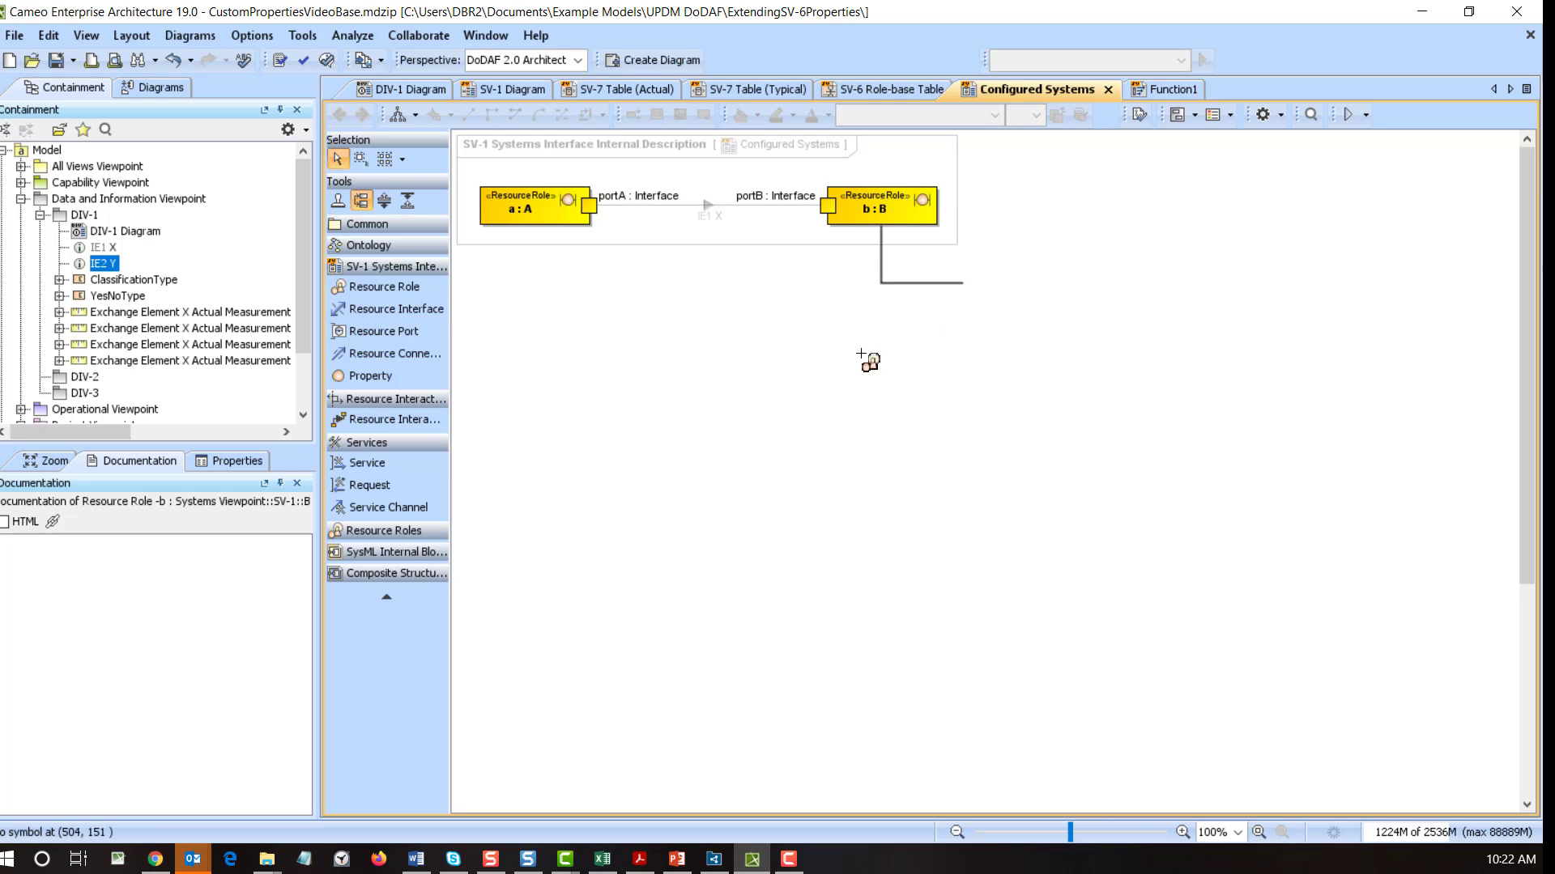
{"action": "left_click", "coordinate": [538, 217]}
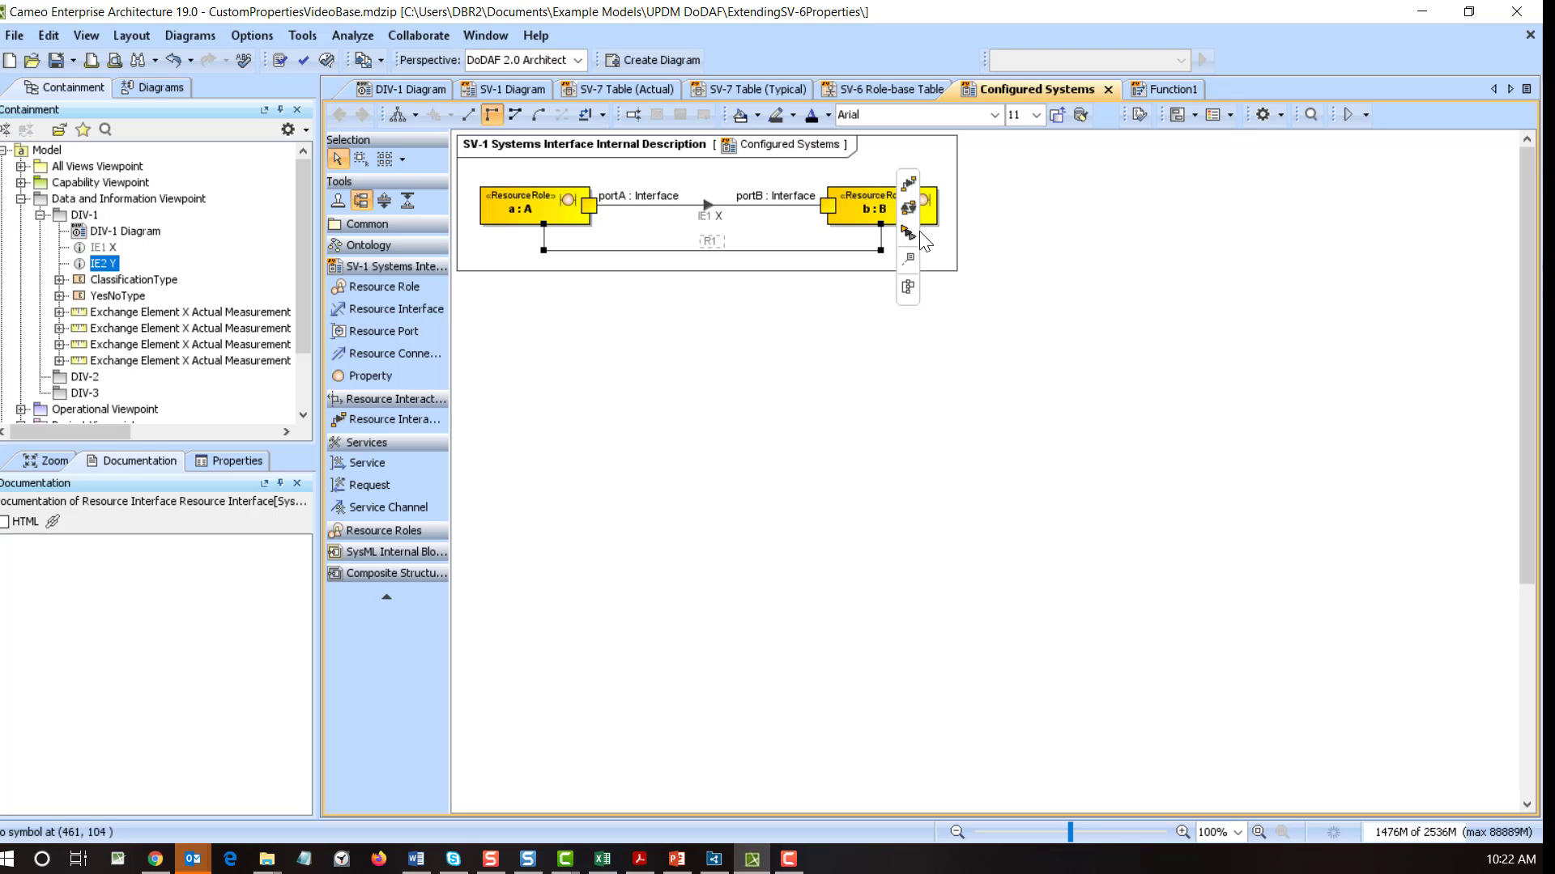
{"action": "left_click", "coordinate": [907, 209]}
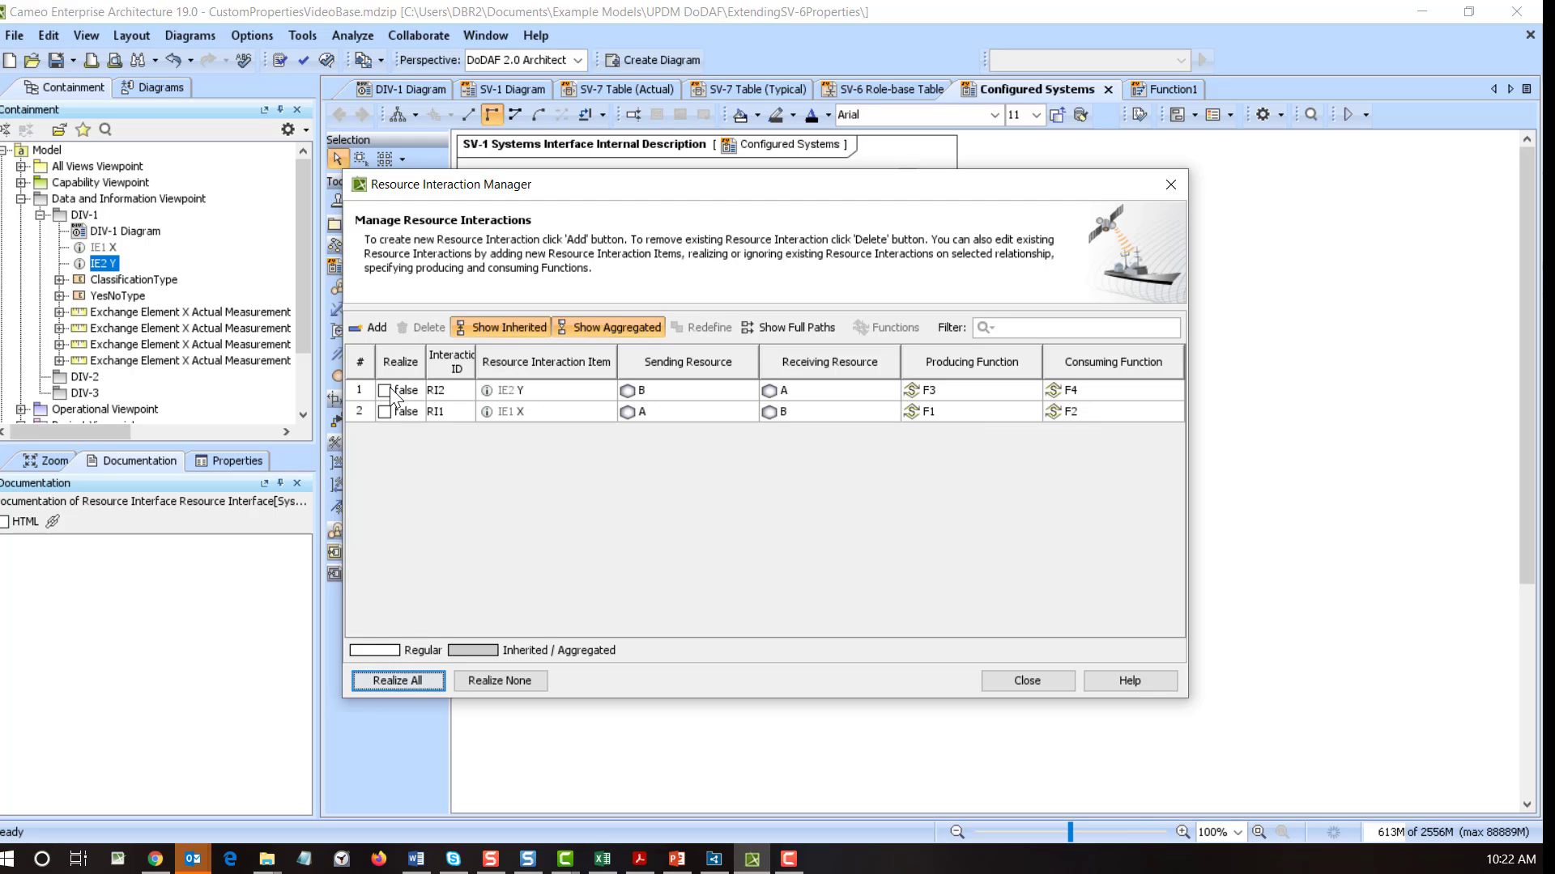
{"action": "left_click", "coordinate": [1041, 683]}
{"action": "left_click", "coordinate": [985, 670]}
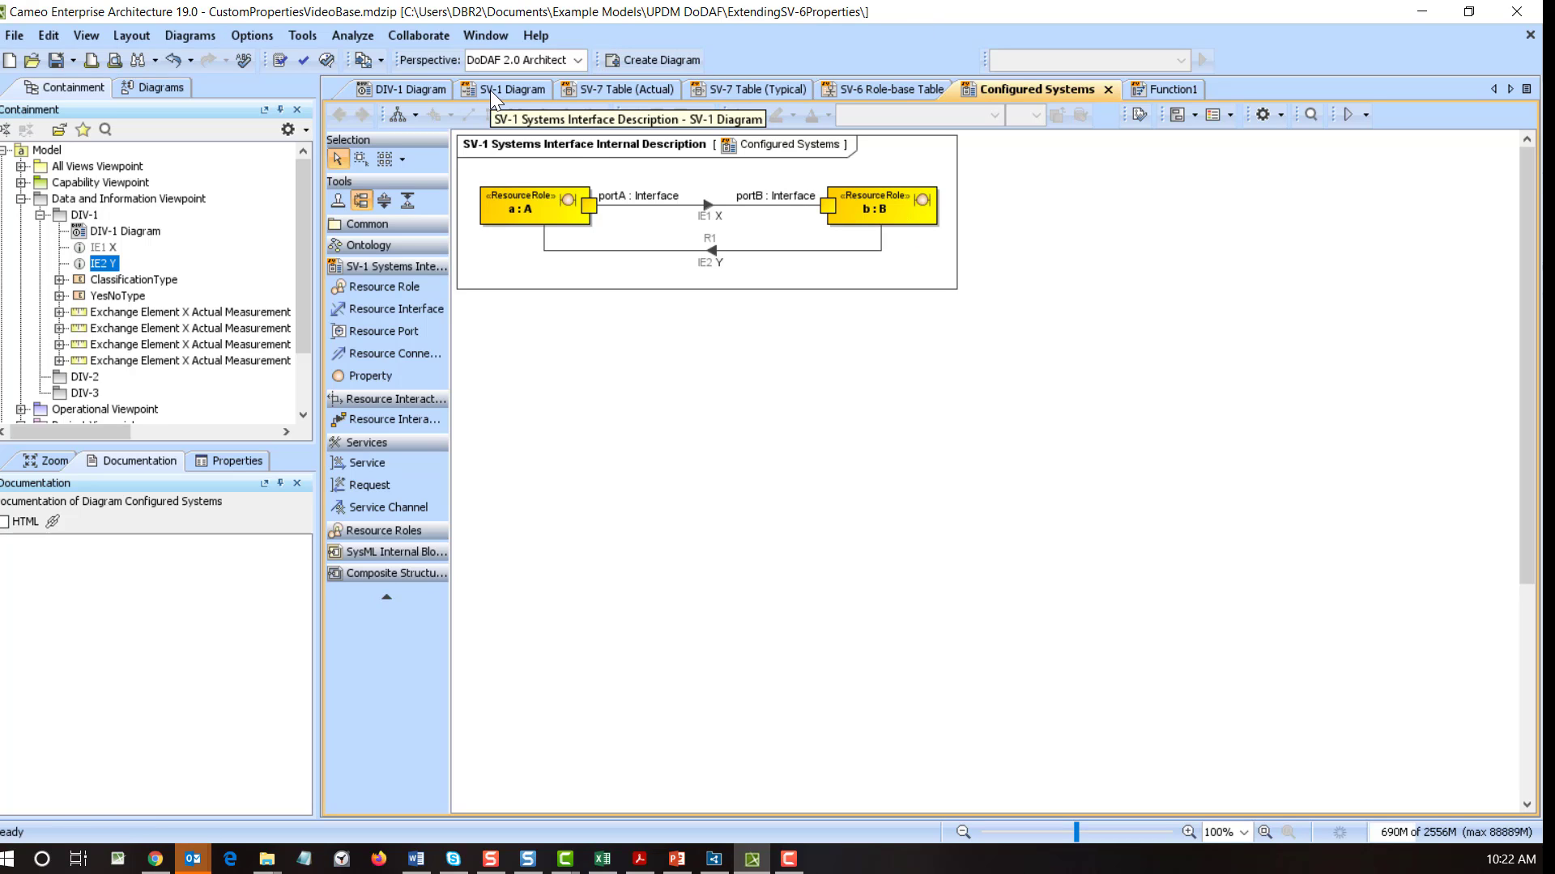
- In the SV-6 table, give RI2 No, No, TBD, TBD and Unclasified across the five measurement columns
{"action": "left_click", "coordinate": [913, 87]}
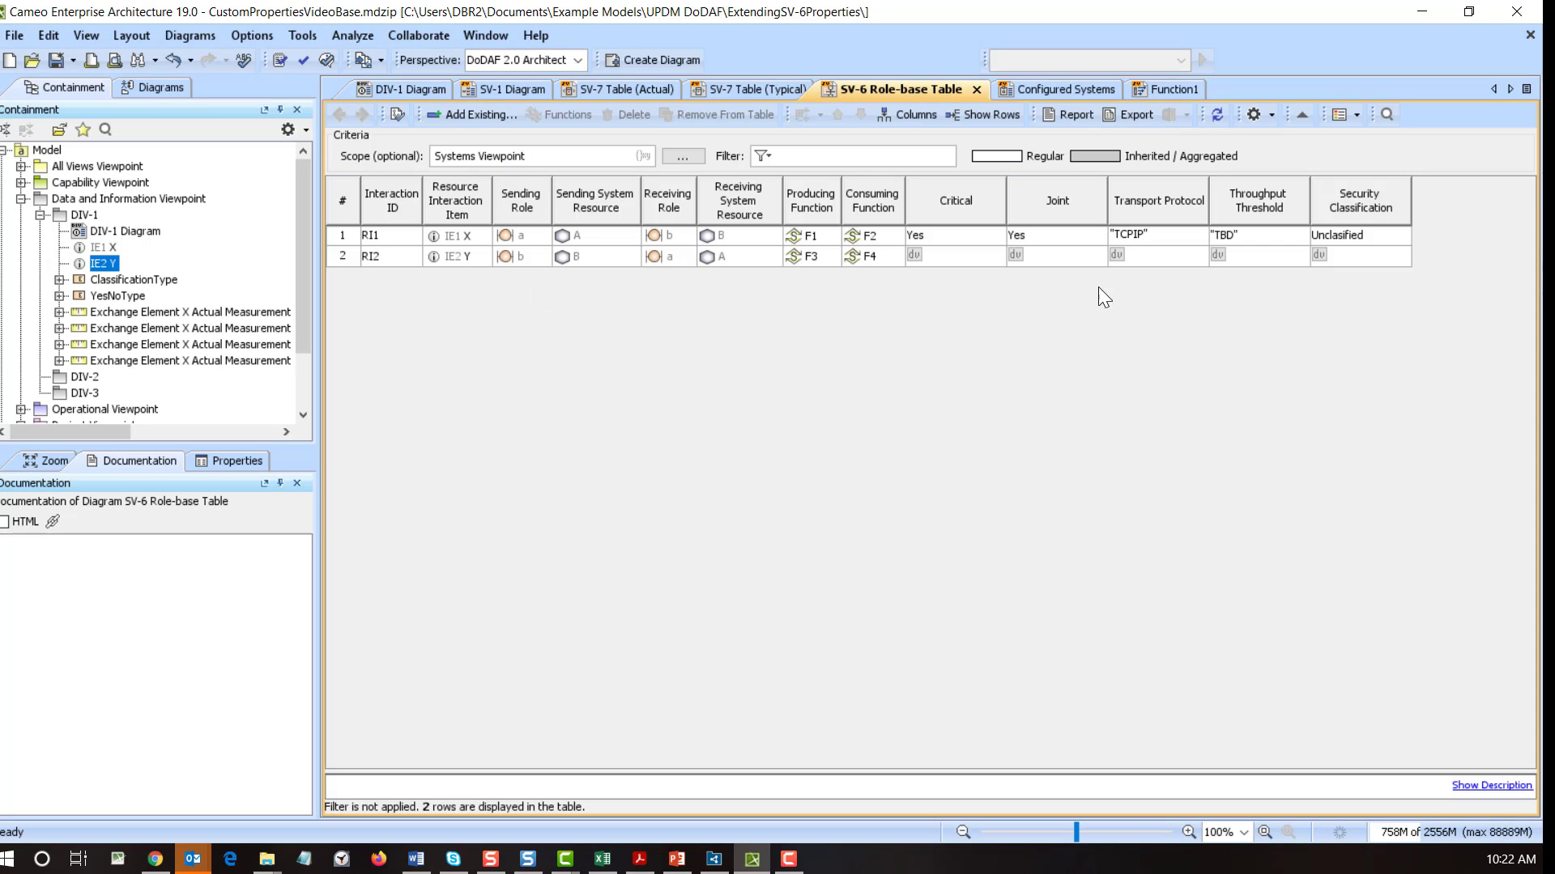
{"action": "left_click", "coordinate": [918, 261]}
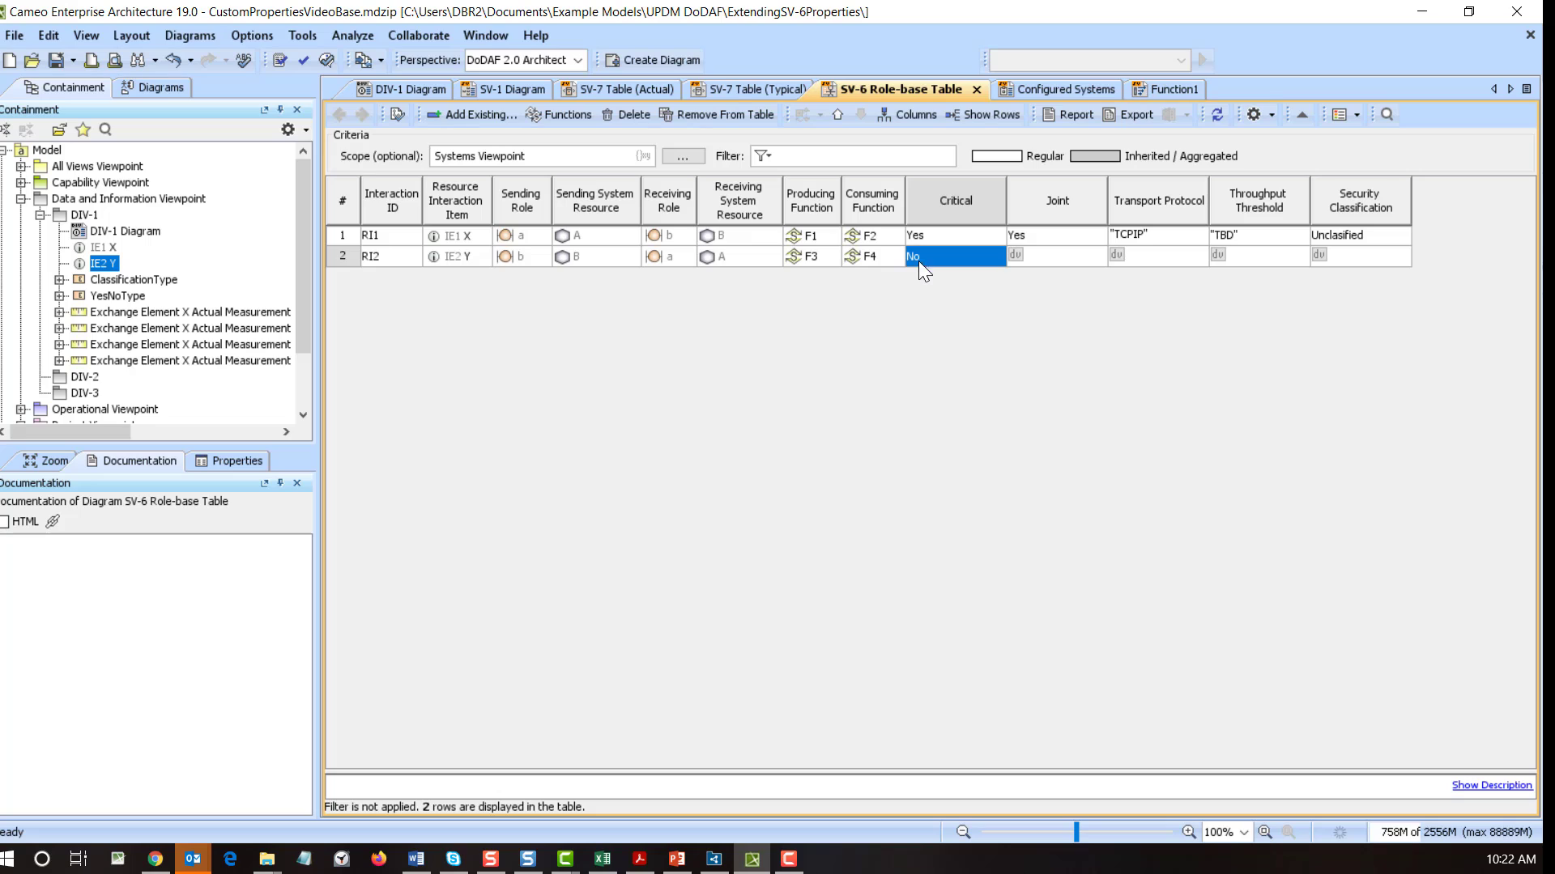
{"action": "left_click", "coordinate": [1018, 258]}
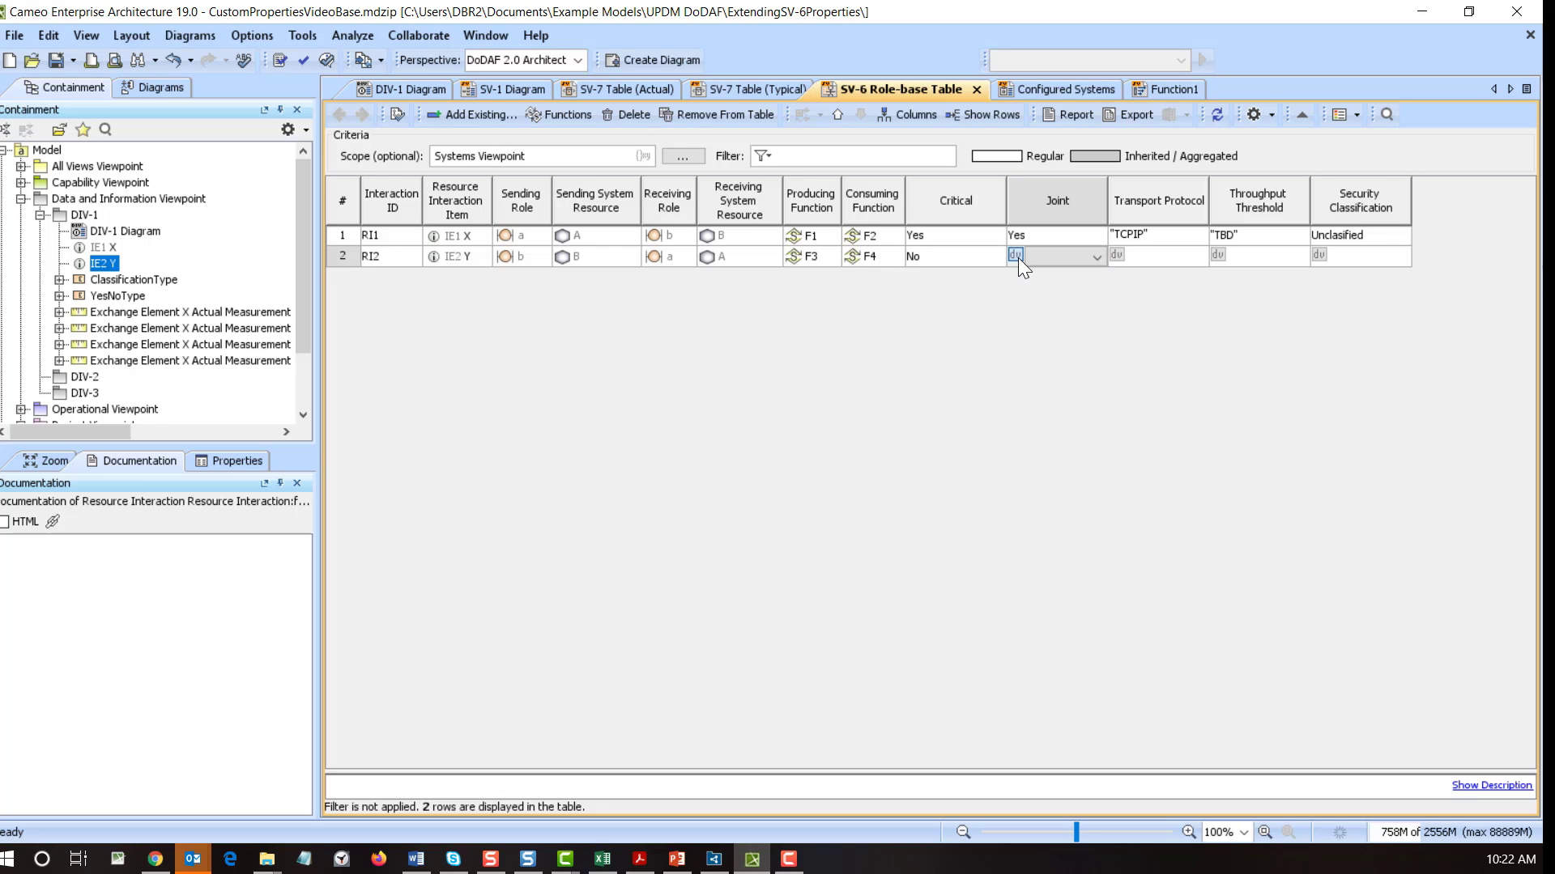
{"action": "left_click", "coordinate": [1116, 252]}
{"action": "left_click", "coordinate": [1216, 254]}
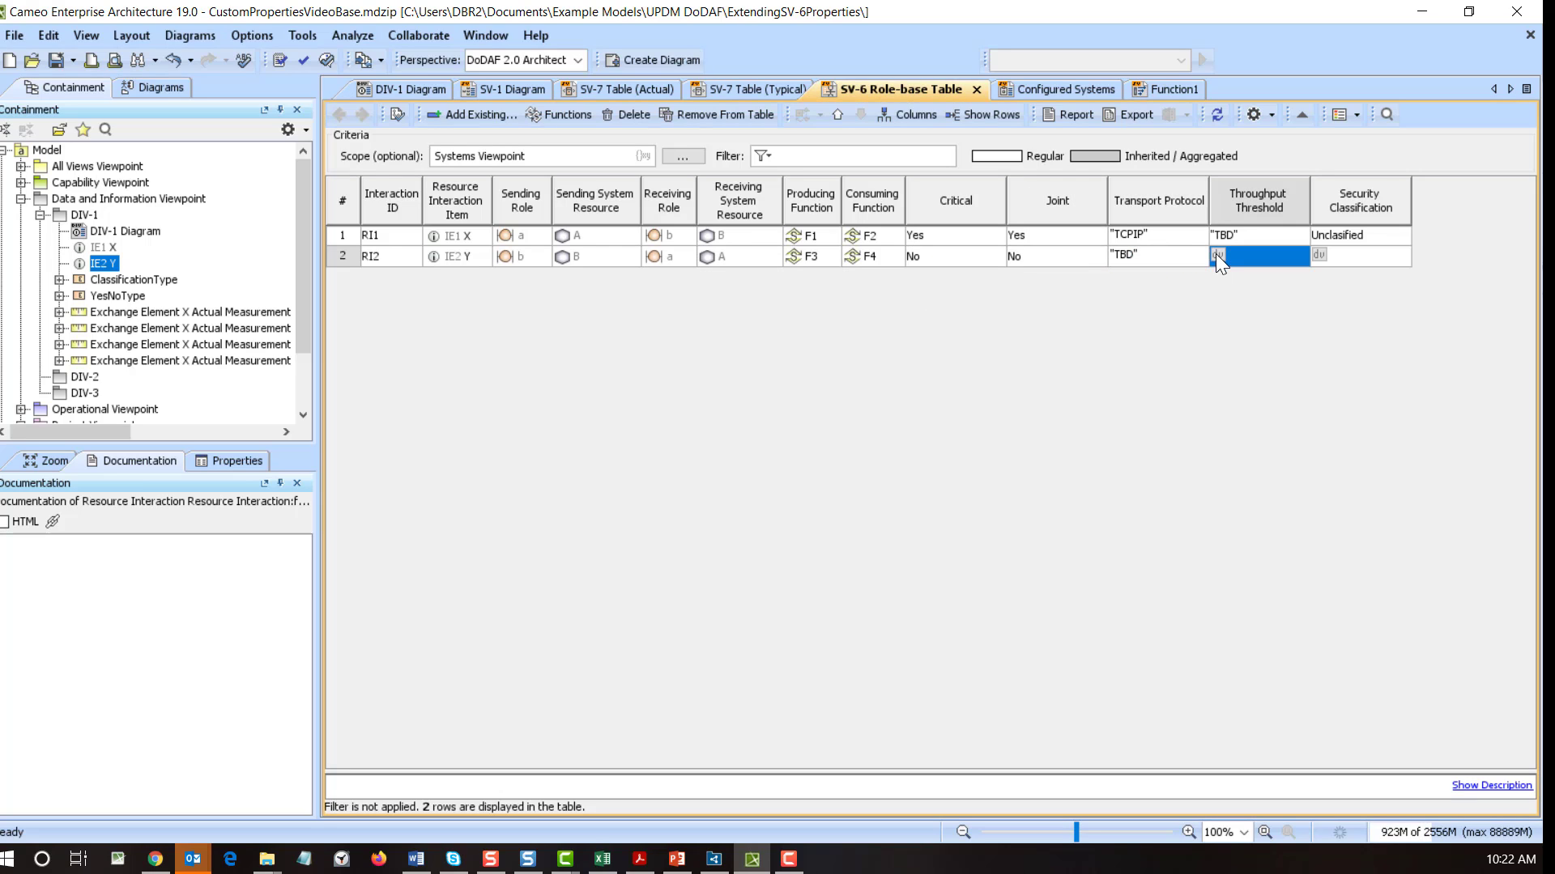
{"action": "left_click", "coordinate": [1323, 256]}
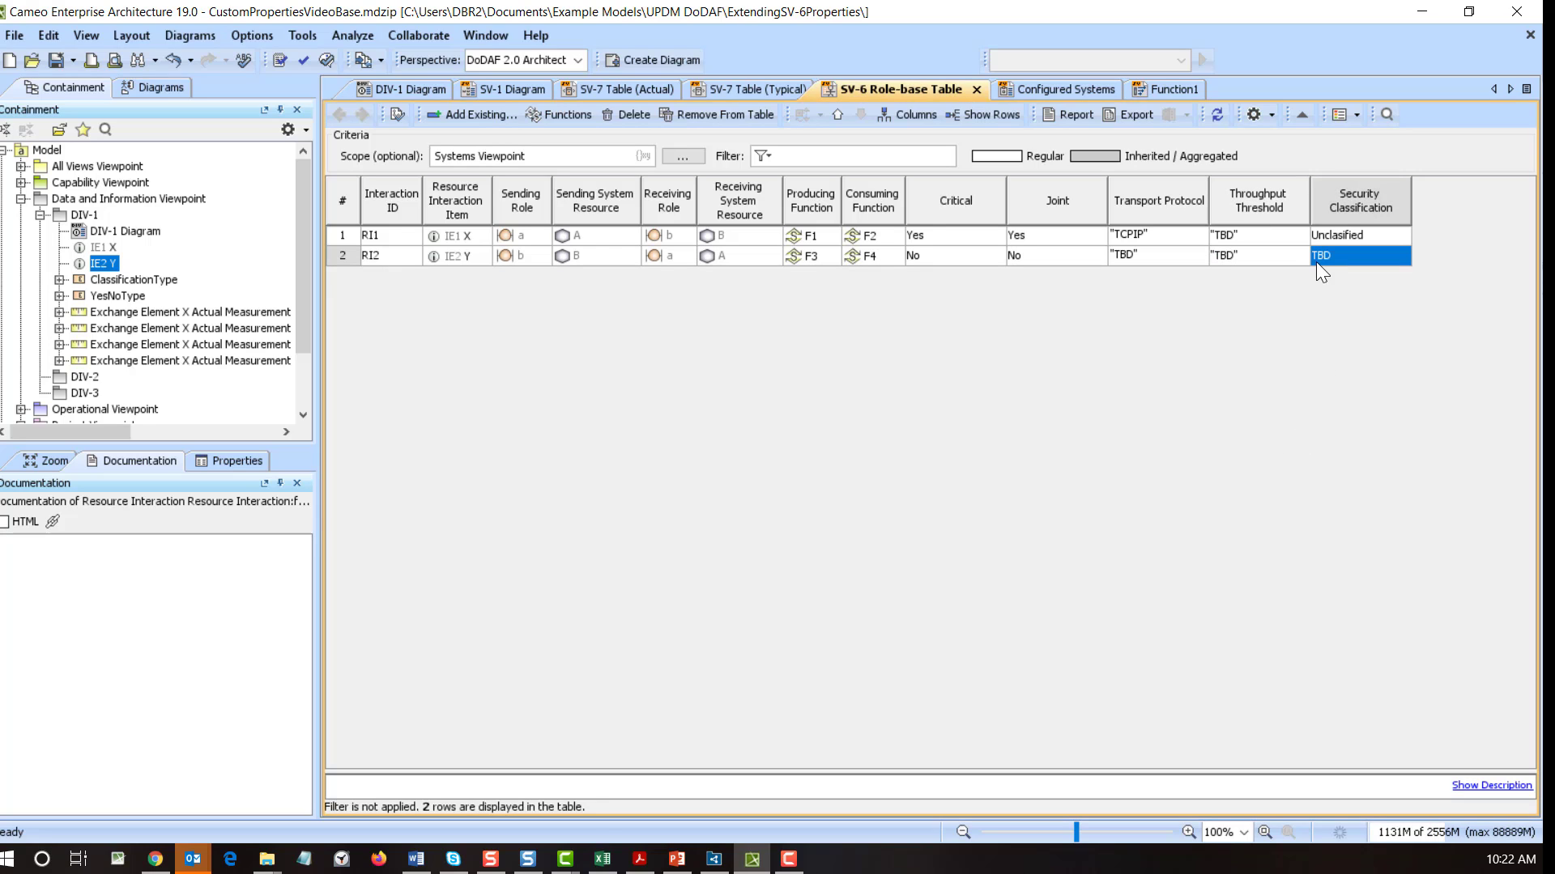
{"action": "left_click", "coordinate": [1325, 256]}
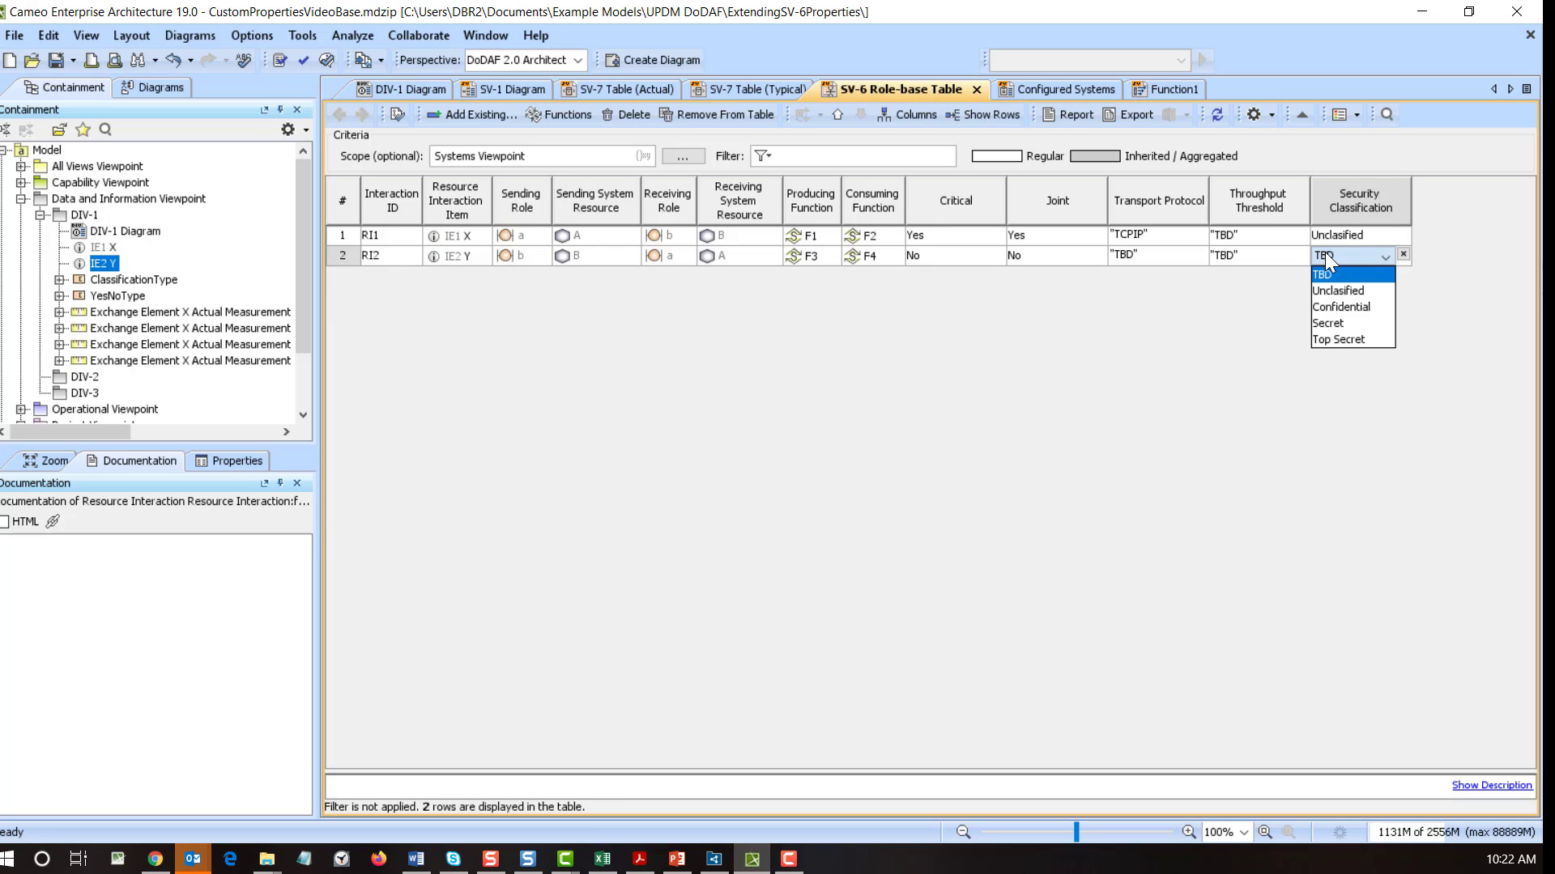
{"action": "left_click", "coordinate": [1360, 292]}
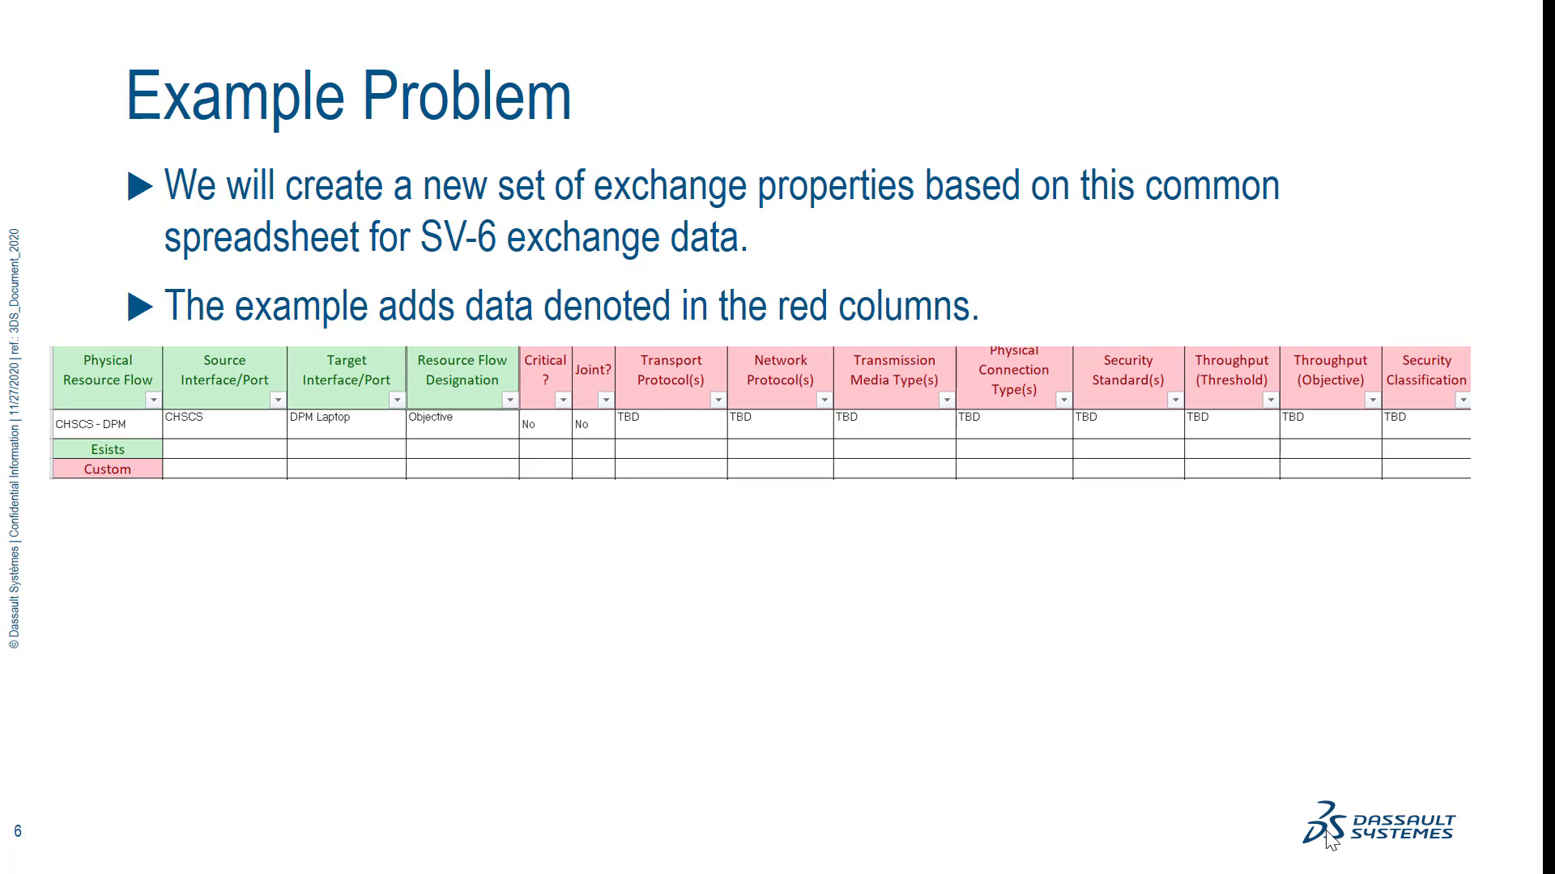
- Advance the slideshow past Step 1 - Setup to slide 8, Step 2 - Create a MeasurementType
{"action": "left_click", "coordinate": [1326, 832]}
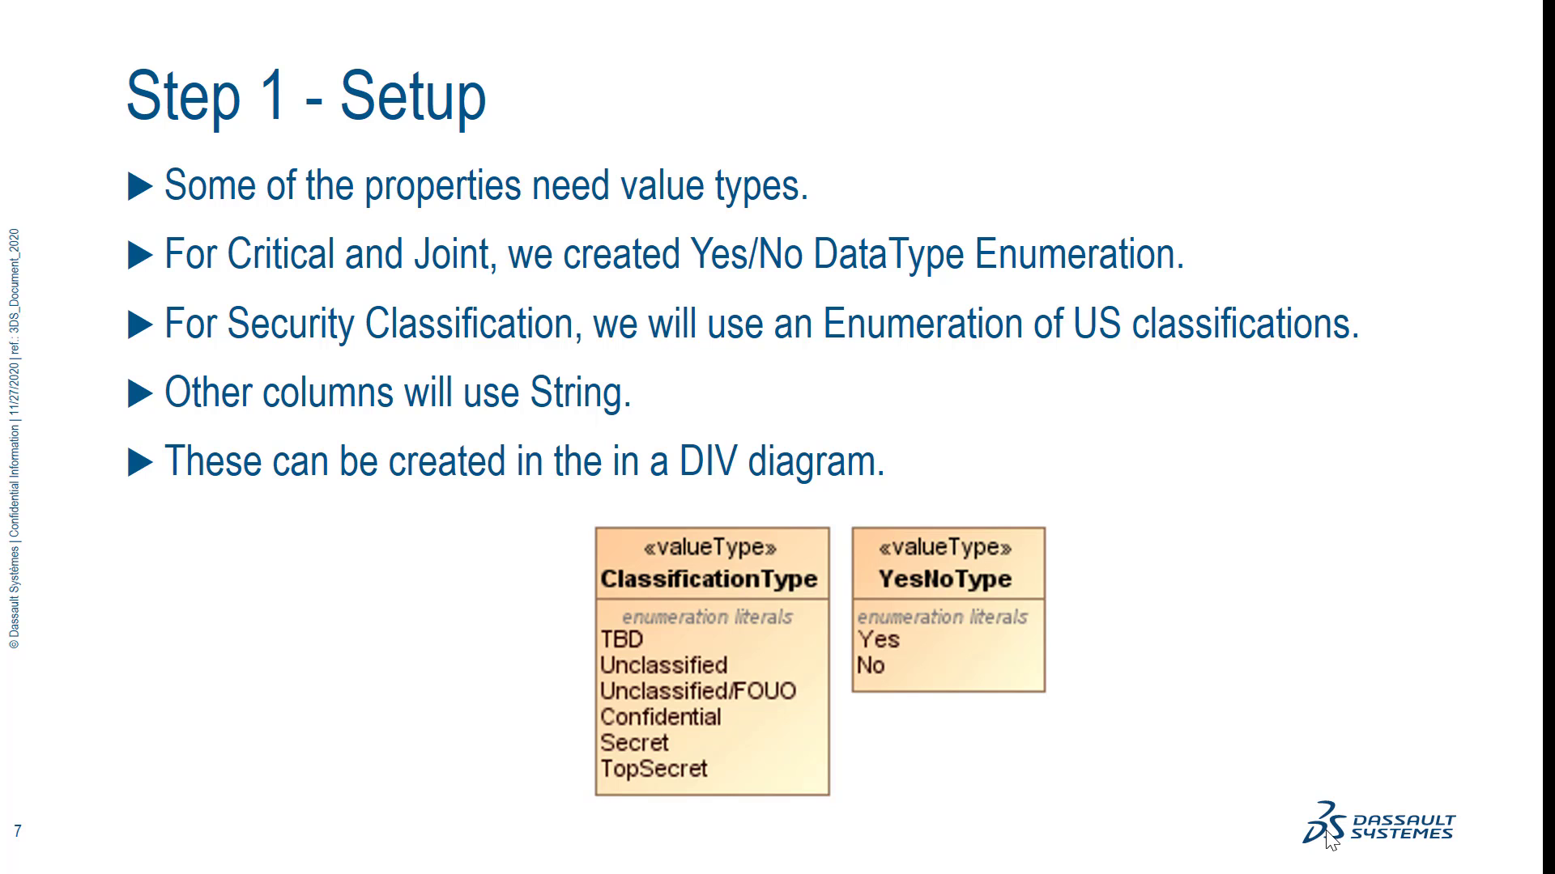
{"action": "left_click", "coordinate": [1326, 832]}
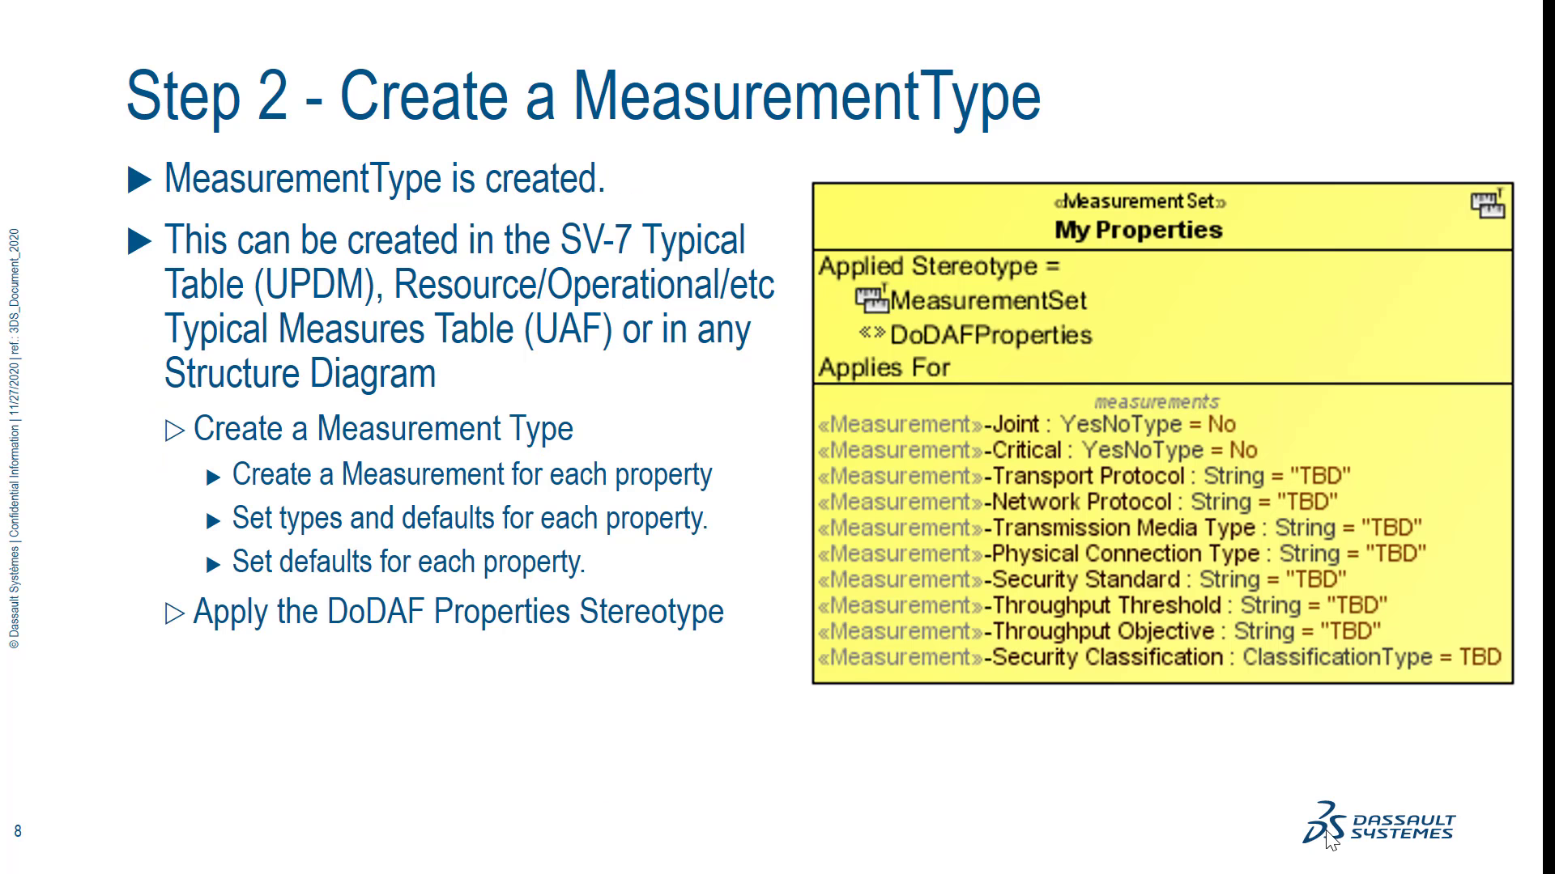